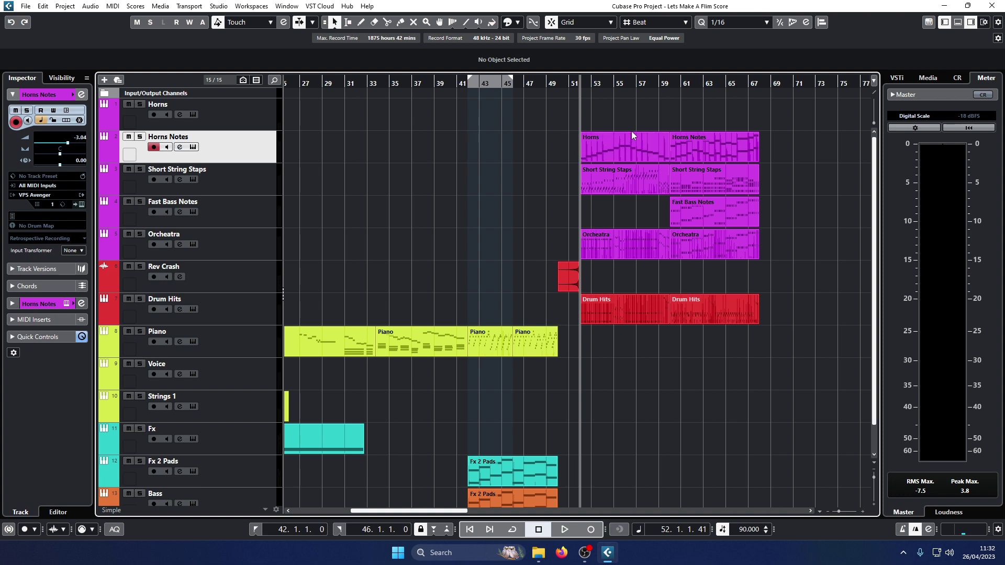
Examine the full arrangement, from the opening voice, strings and FX parts to the piano section.
{"action": "key", "text": "g"}
{"action": "key", "text": "g"}
{"action": "key", "text": "g"}
{"action": "key", "text": "g"}
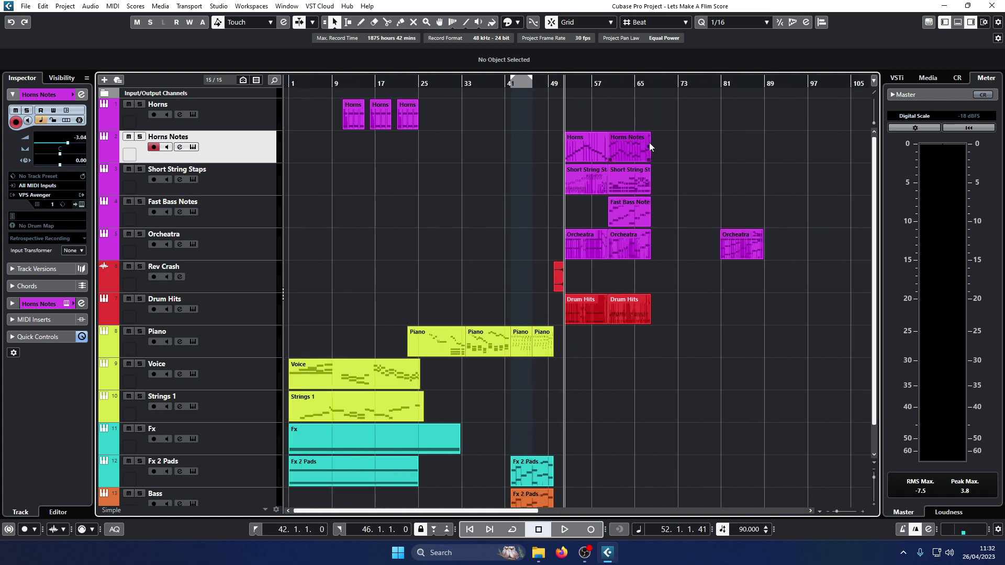
{"action": "scroll", "coordinate": [404, 226], "scroll_direction": "down", "scroll_amount": 1}
{"action": "scroll", "coordinate": [663, 271], "scroll_direction": "up", "scroll_amount": 1}
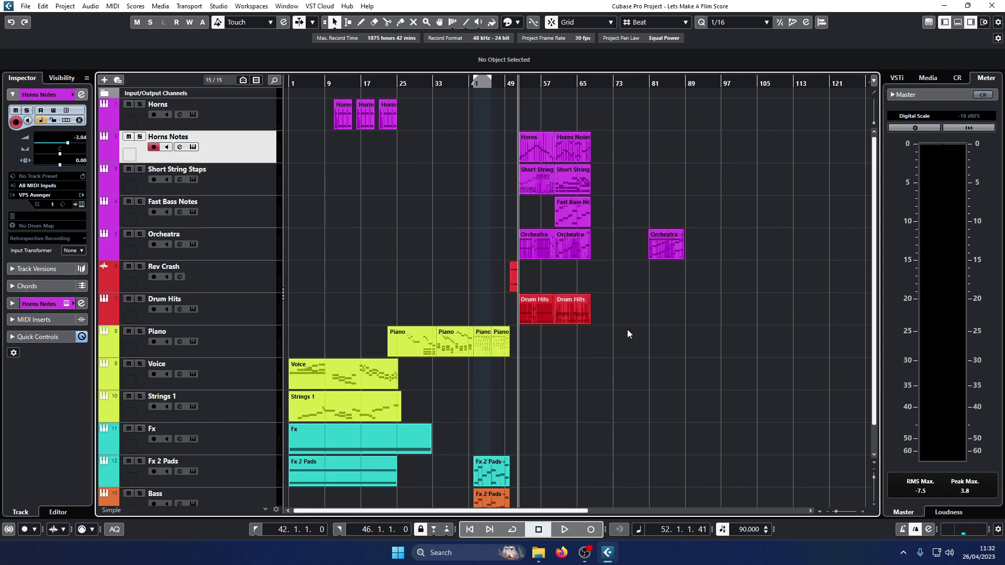
{"action": "key", "text": "g"}
{"action": "key", "text": "g"}
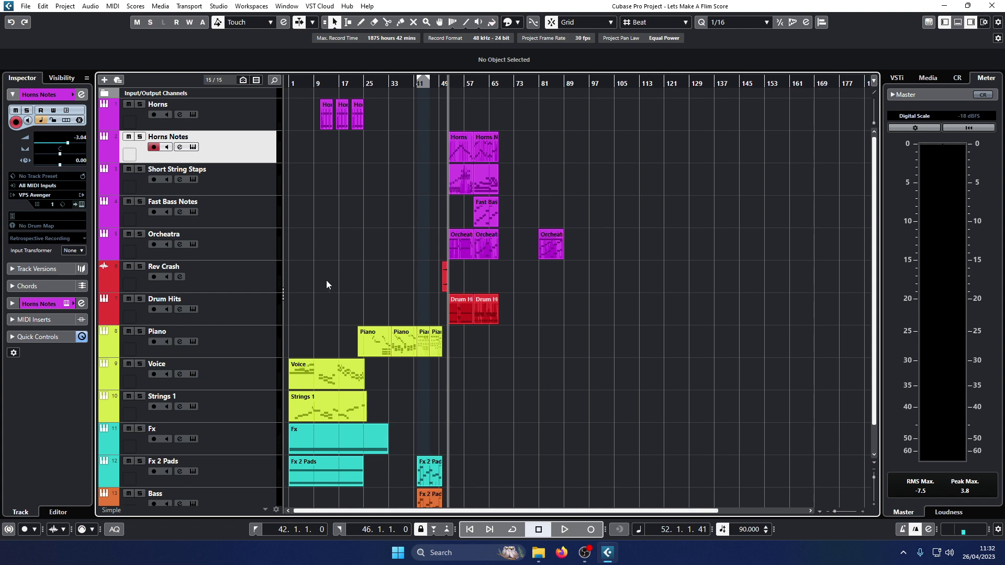
{"action": "scroll", "coordinate": [310, 252], "scroll_direction": "down", "scroll_amount": 1}
{"action": "left_click_drag", "start_coordinate": [341, 485], "coordinate": [272, 230]}
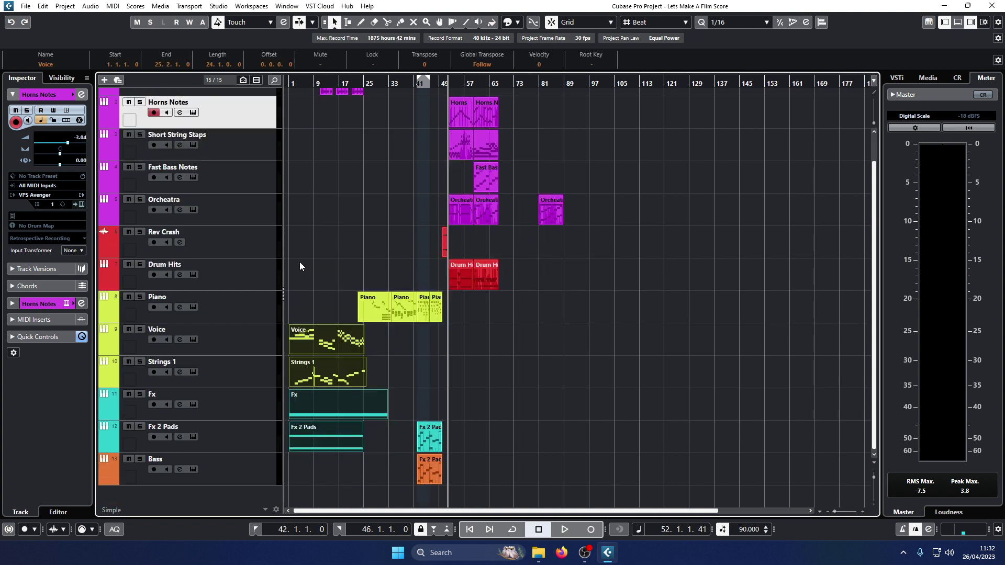
{"action": "left_click_drag", "start_coordinate": [378, 255], "coordinate": [434, 343]}
{"action": "scroll", "coordinate": [470, 275], "scroll_direction": "up", "scroll_amount": 1}
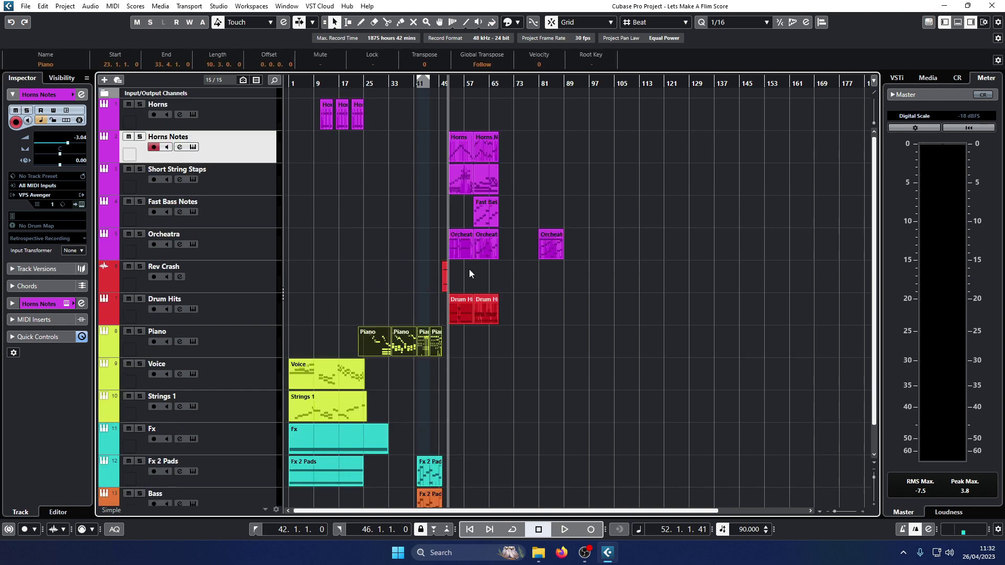
Examine the group of orchestral and drum parts that starts at bar 52.
{"action": "key", "text": "h"}
{"action": "key", "text": "h"}
{"action": "key", "text": "h"}
{"action": "key", "text": "h"}
{"action": "key", "text": "h"}
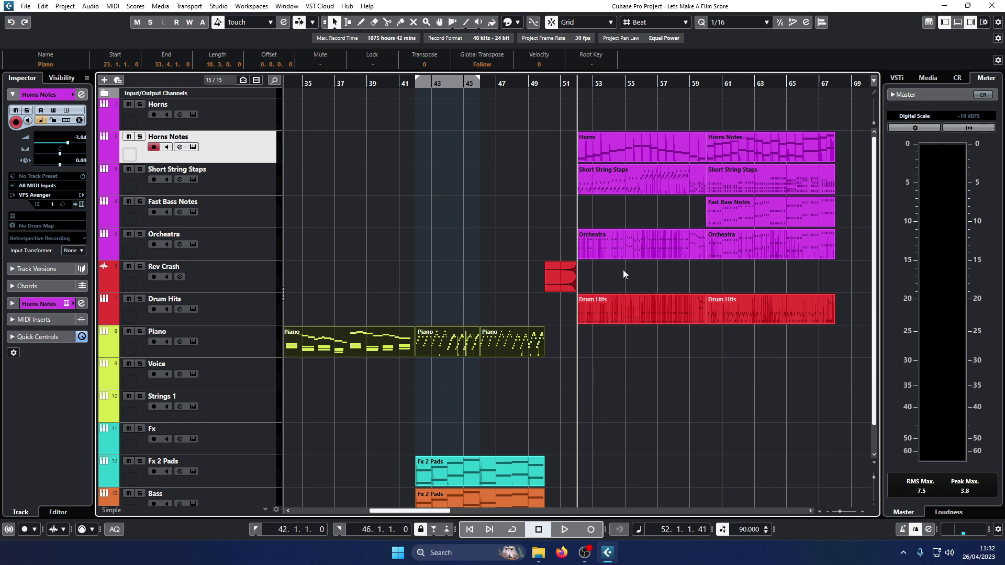
{"action": "left_click_drag", "start_coordinate": [613, 123], "coordinate": [646, 368]}
{"action": "key", "text": "g"}
{"action": "key", "text": "g"}
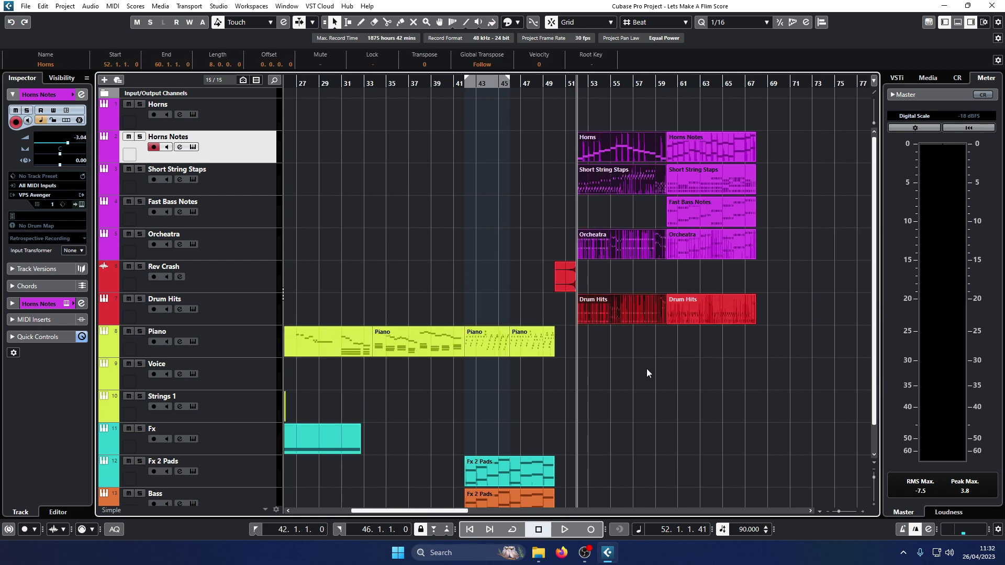
Move the Horns Notes part from bar 60 to bar 69 and play back the section from bar 52 to bar 68.
{"action": "left_click", "coordinate": [715, 145]}
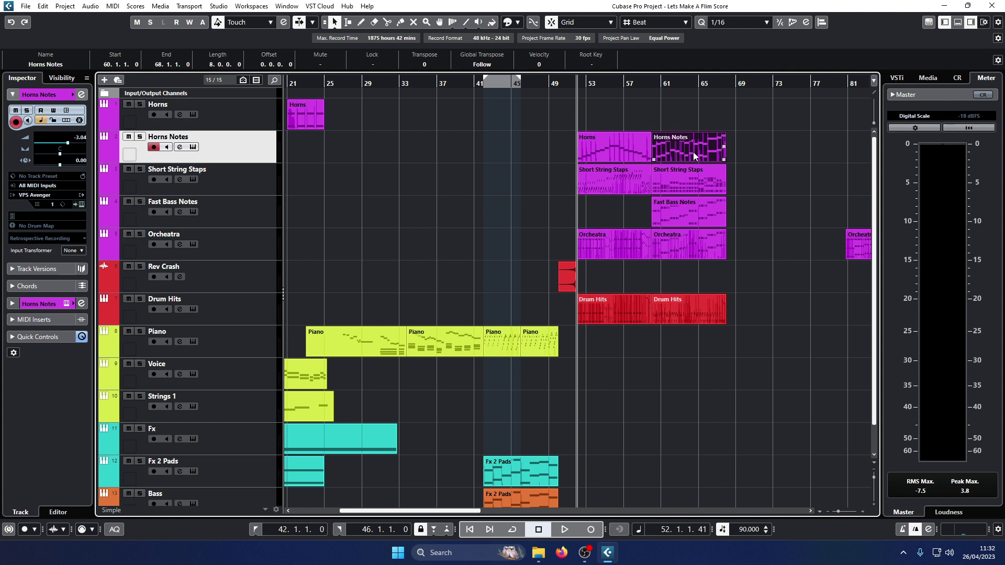
{"action": "left_click_drag", "start_coordinate": [693, 152], "coordinate": [777, 146]}
{"action": "left_click", "coordinate": [782, 197]}
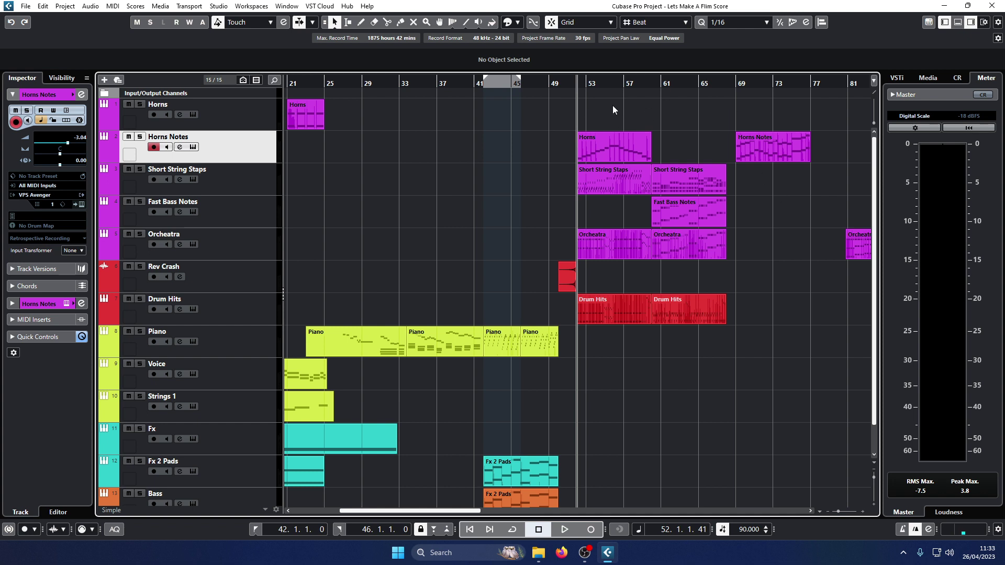
{"action": "key", "text": "space"}
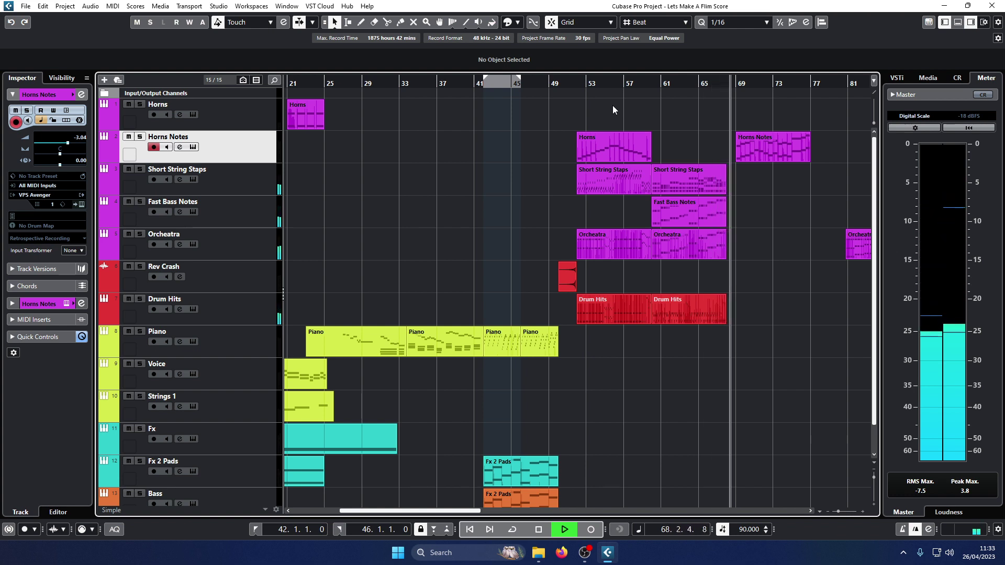
{"action": "key", "text": "space"}
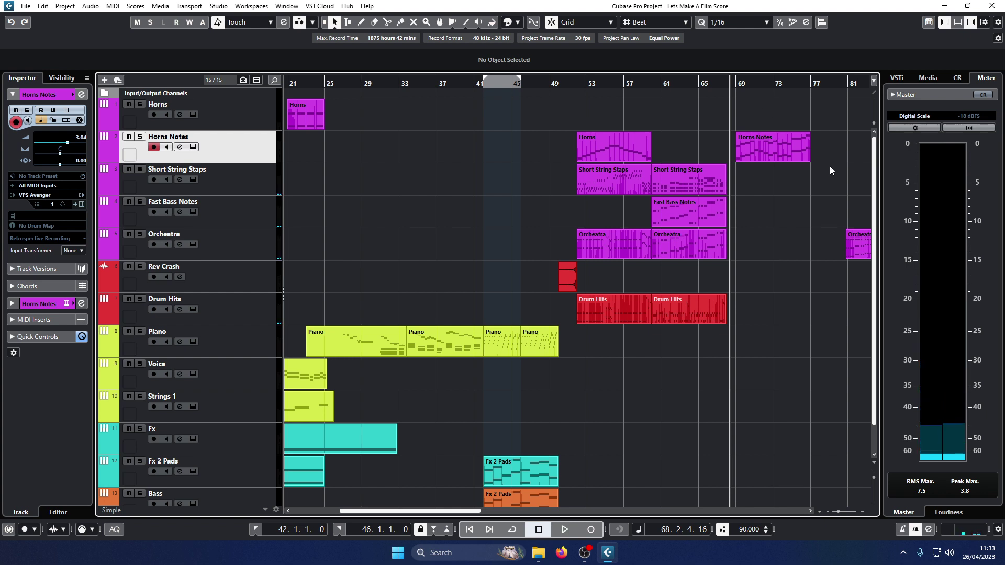
Move the Fast Bass Notes part and the second Orcheatra and Drum Hits parts from bar 60 to bar 69.
{"action": "scroll", "coordinate": [732, 266], "scroll_direction": "up", "scroll_amount": 4}
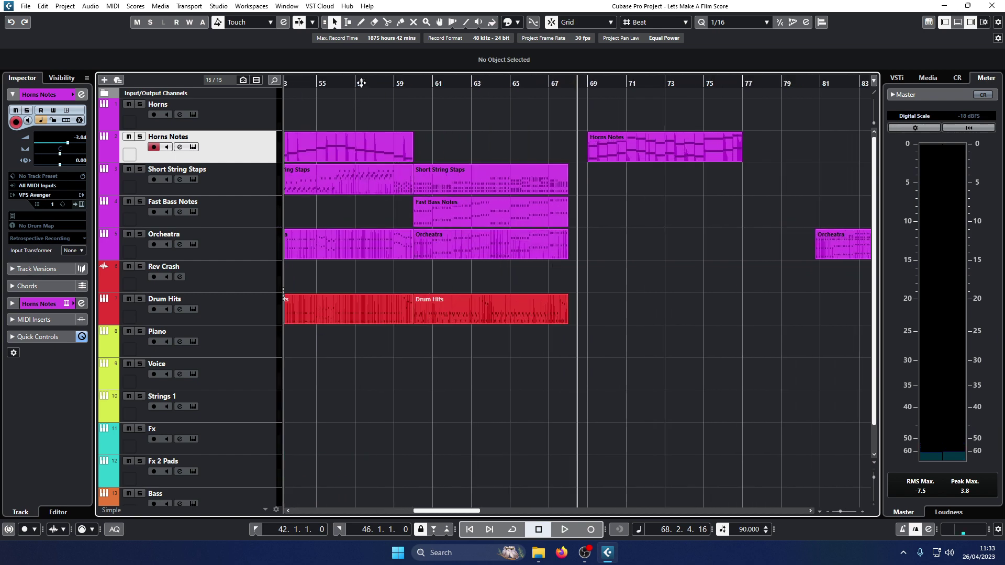
{"action": "left_click", "coordinate": [361, 83]}
{"action": "scroll", "coordinate": [485, 189], "scroll_direction": "down", "scroll_amount": 1}
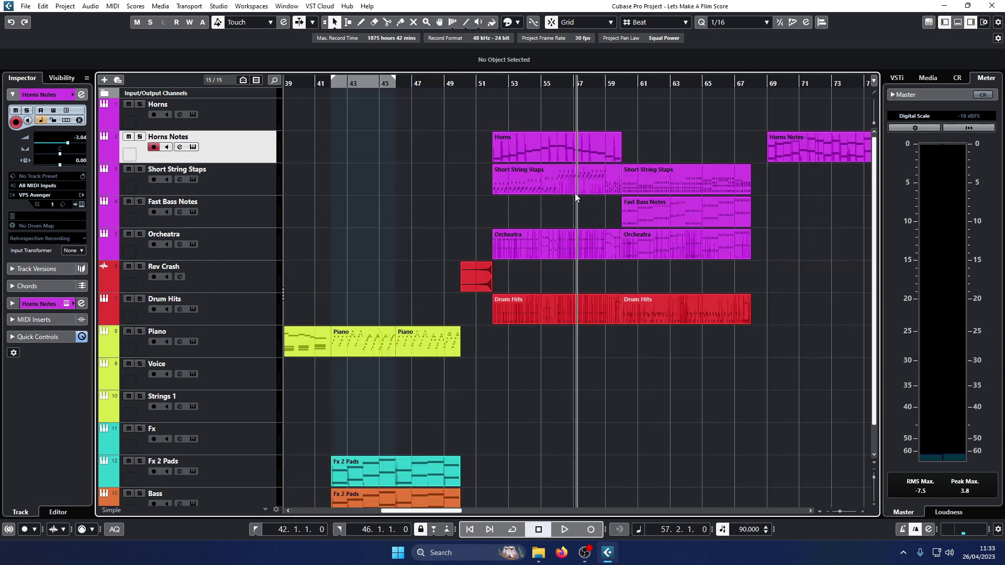
{"action": "left_click_drag", "start_coordinate": [589, 128], "coordinate": [537, 426]}
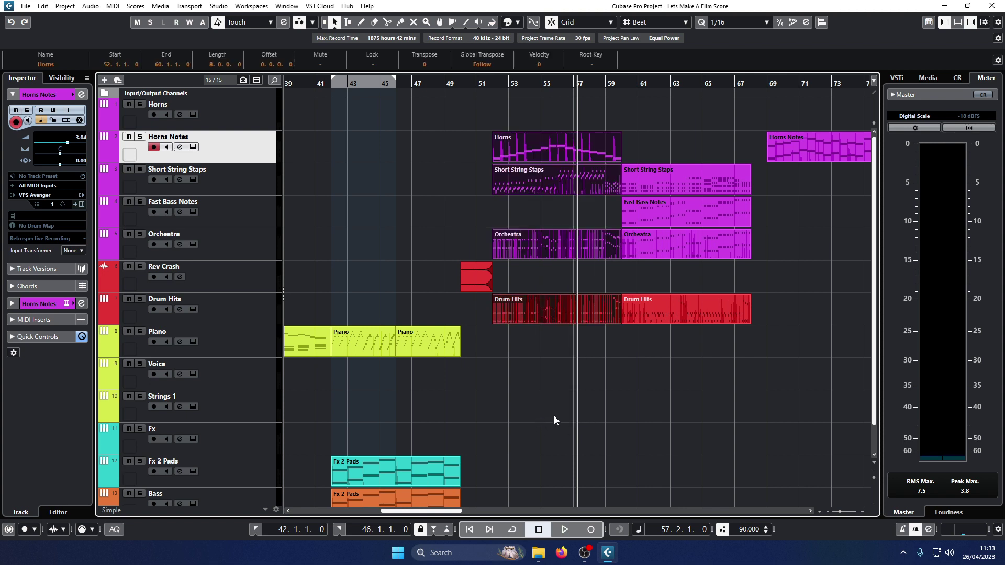
{"action": "left_click_drag", "start_coordinate": [687, 335], "coordinate": [663, 165]}
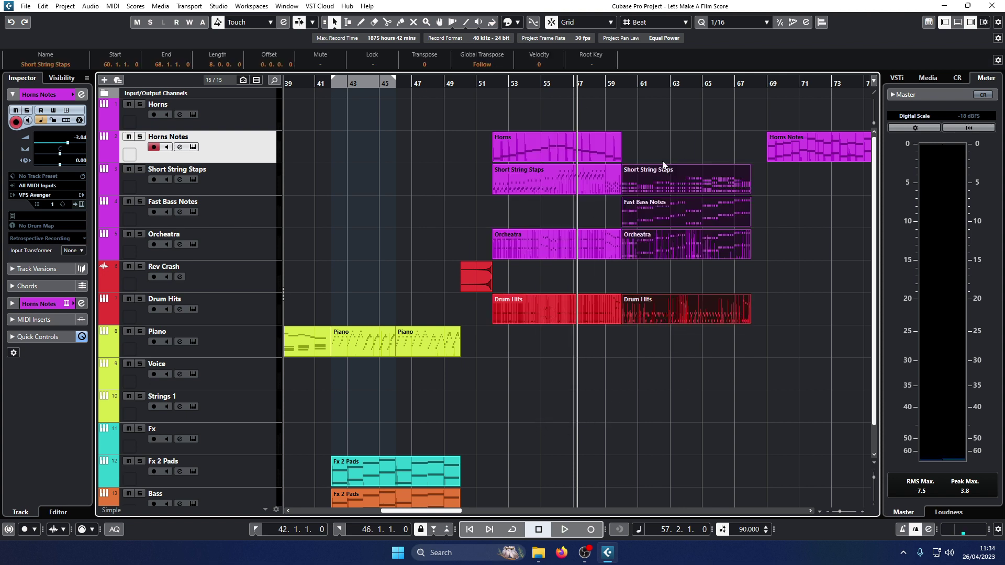
{"action": "left_click", "coordinate": [801, 277]}
{"action": "left_click_drag", "start_coordinate": [812, 399], "coordinate": [783, 209]}
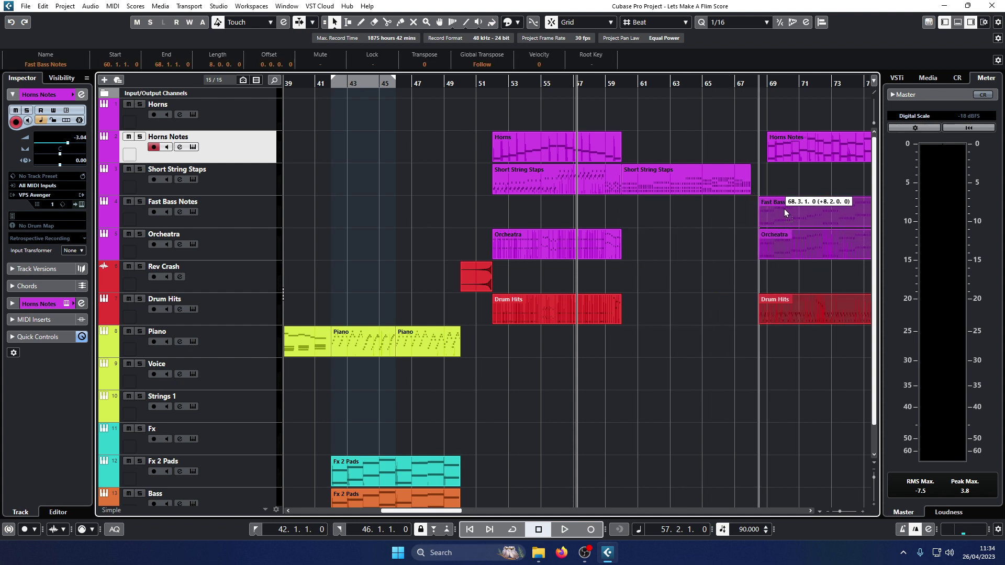
{"action": "left_click", "coordinate": [723, 225]}
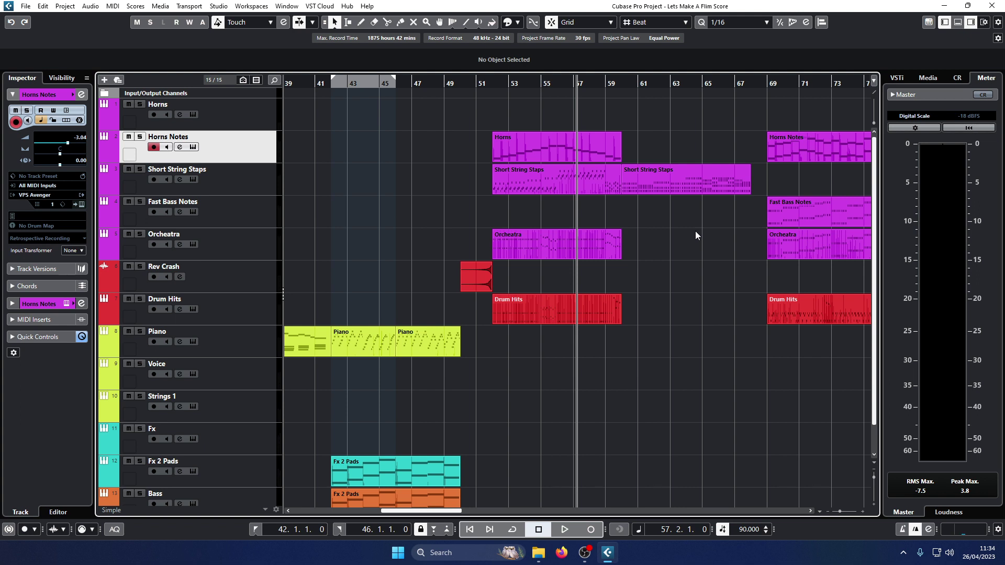
Listen to the Short String Staps part on its own, replaying it from about bar 59.
{"action": "key", "text": "space"}
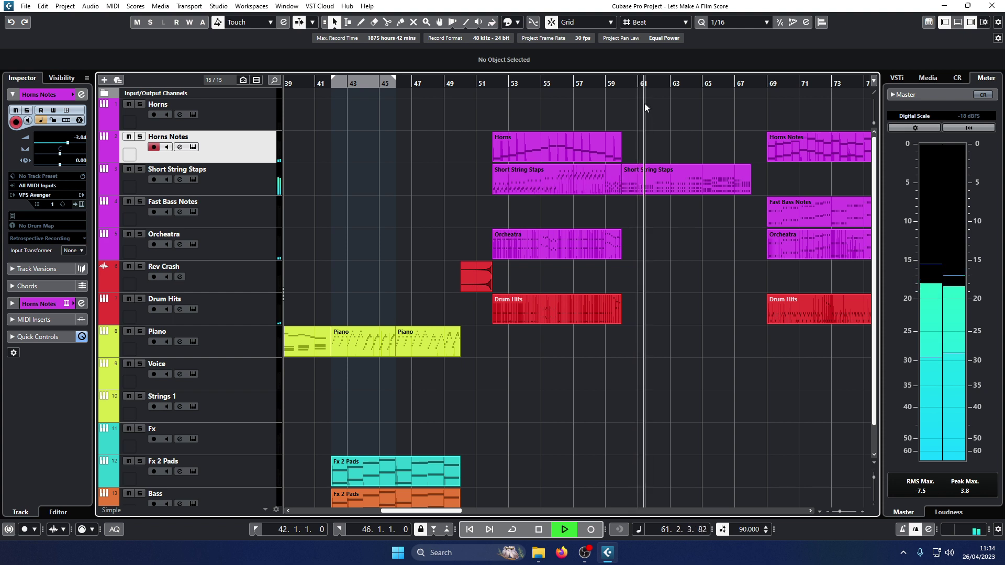
{"action": "left_click", "coordinate": [620, 83]}
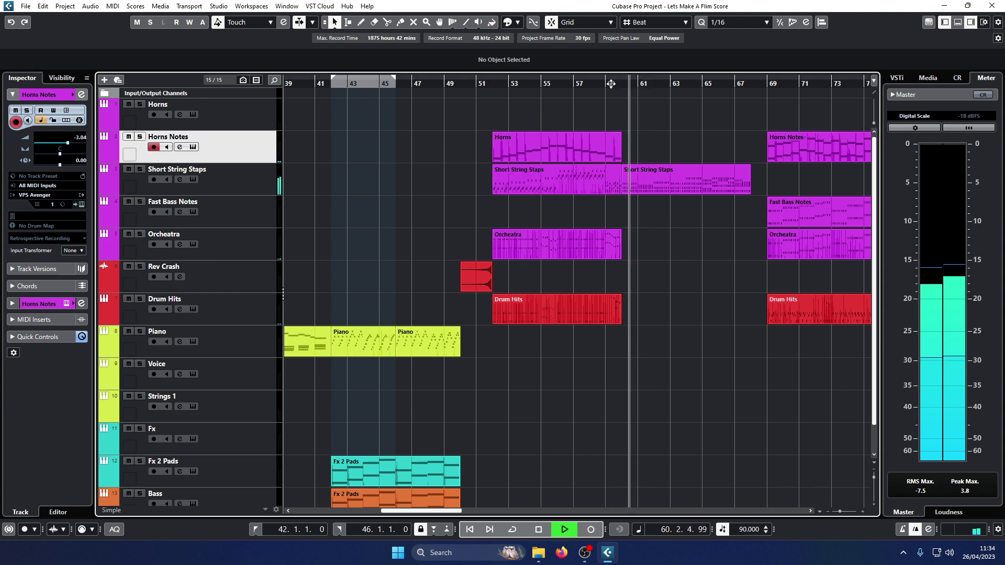
{"action": "left_click", "coordinate": [610, 83]}
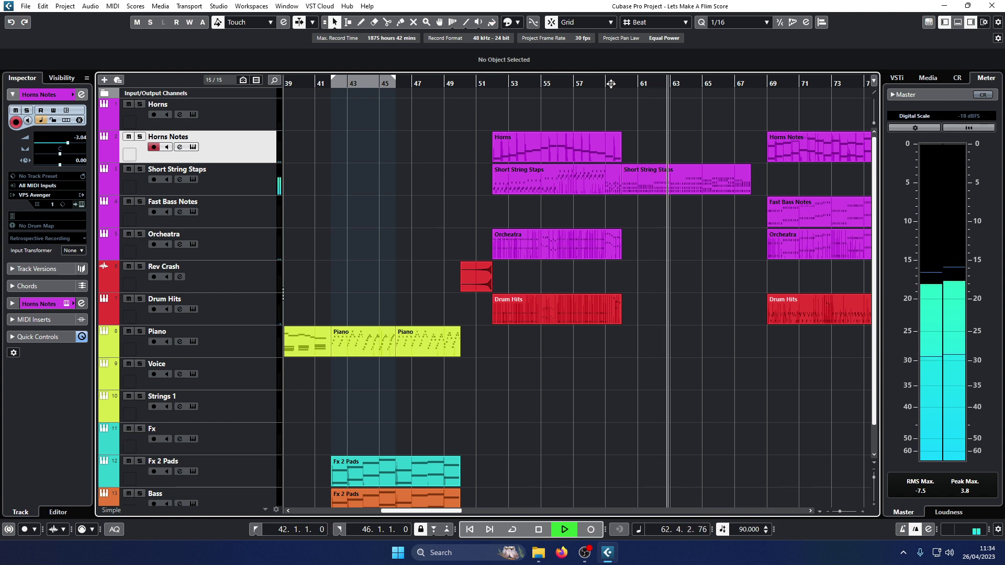
During playback, move the second Short String Staps part to bar 69 and the Fast Bass Notes part back to bar 60, and replay from just before bar 58.
{"action": "left_click_drag", "start_coordinate": [673, 183], "coordinate": [821, 186]}
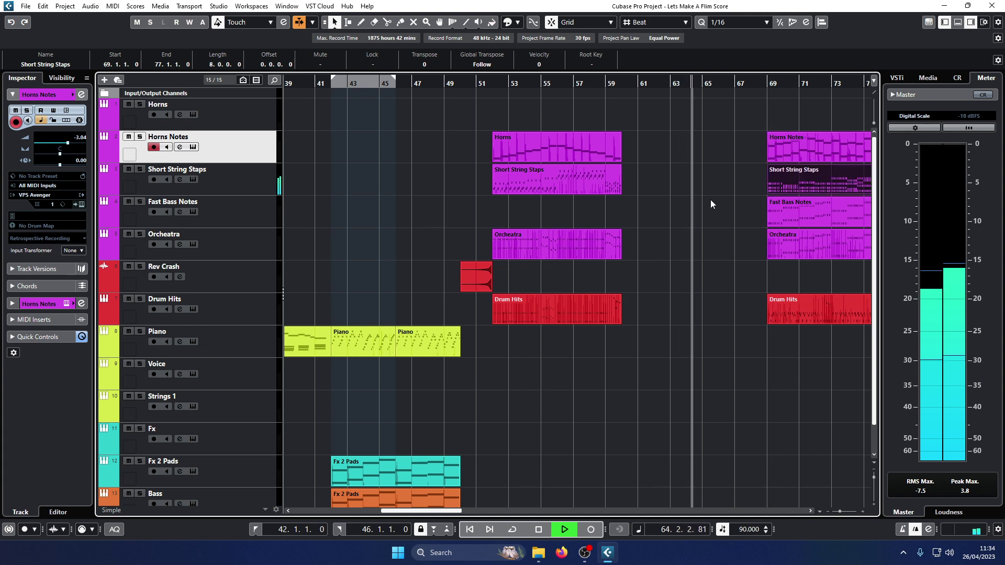
{"action": "left_click_drag", "start_coordinate": [711, 199], "coordinate": [797, 330]}
{"action": "left_click", "coordinate": [790, 264]}
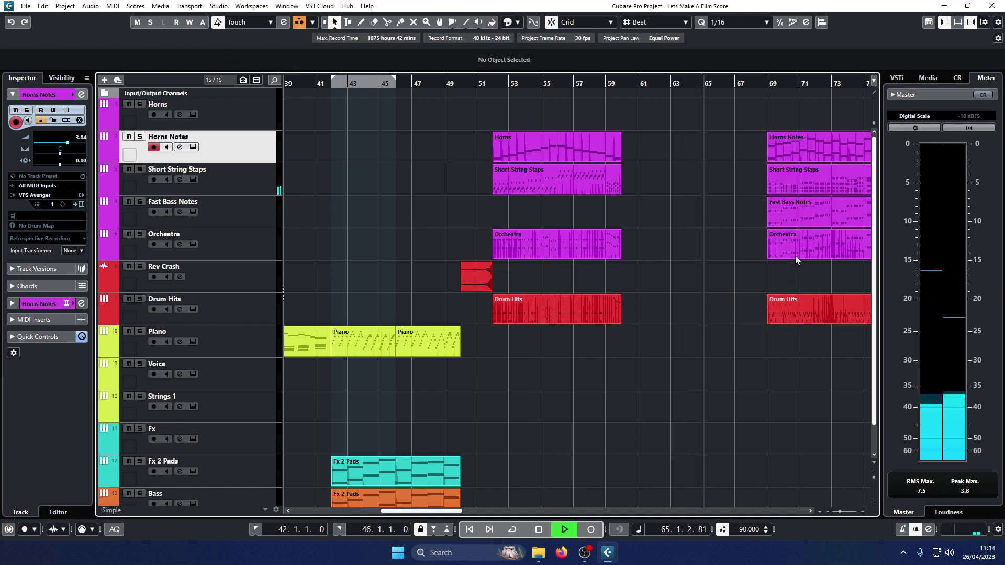
{"action": "left_click_drag", "start_coordinate": [797, 215], "coordinate": [661, 216]}
{"action": "left_click", "coordinate": [586, 83]}
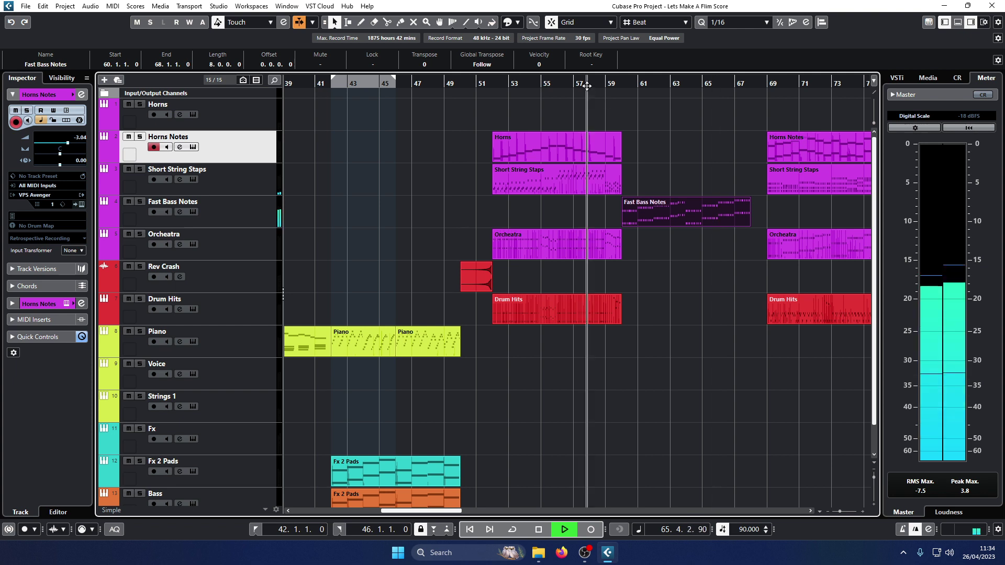
Return the second Orcheatra part and the Fast Bass Notes part to bar 60 and replay them together from about bar 57.
{"action": "left_click_drag", "start_coordinate": [813, 246], "coordinate": [809, 215]}
{"action": "left_click", "coordinate": [728, 292]}
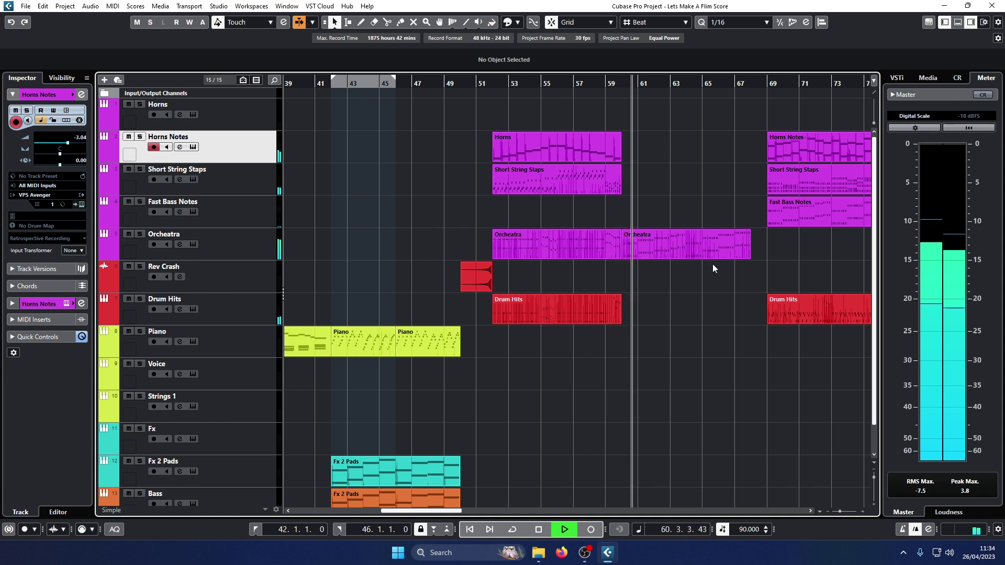
{"action": "left_click_drag", "start_coordinate": [797, 212], "coordinate": [673, 218]}
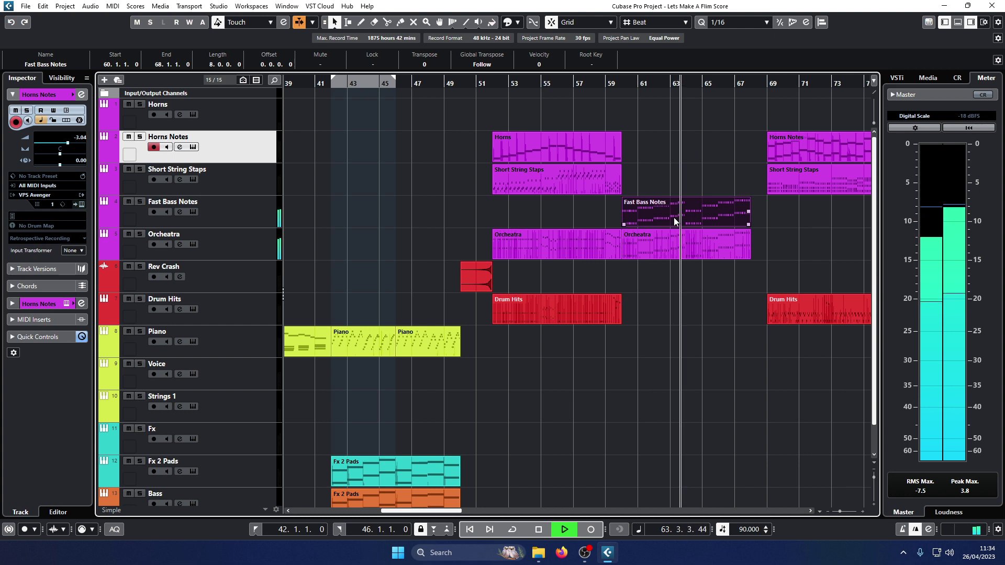
{"action": "left_click", "coordinate": [582, 82]}
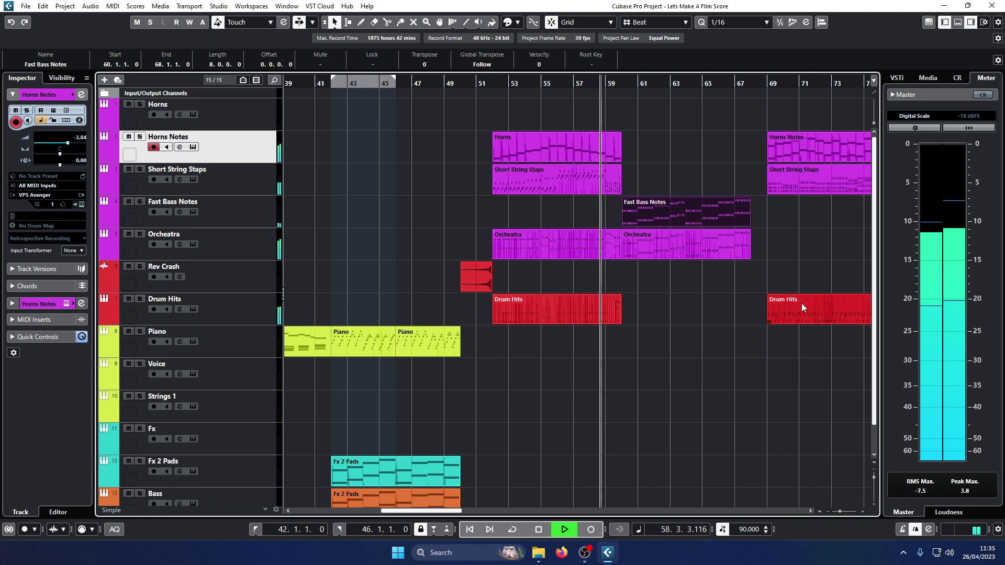
Move the second Drum Hits part back to bar 60 to hear it with the other parts, and stop playback.
{"action": "left_click_drag", "start_coordinate": [800, 305], "coordinate": [657, 312]}
{"action": "left_click", "coordinate": [669, 330]}
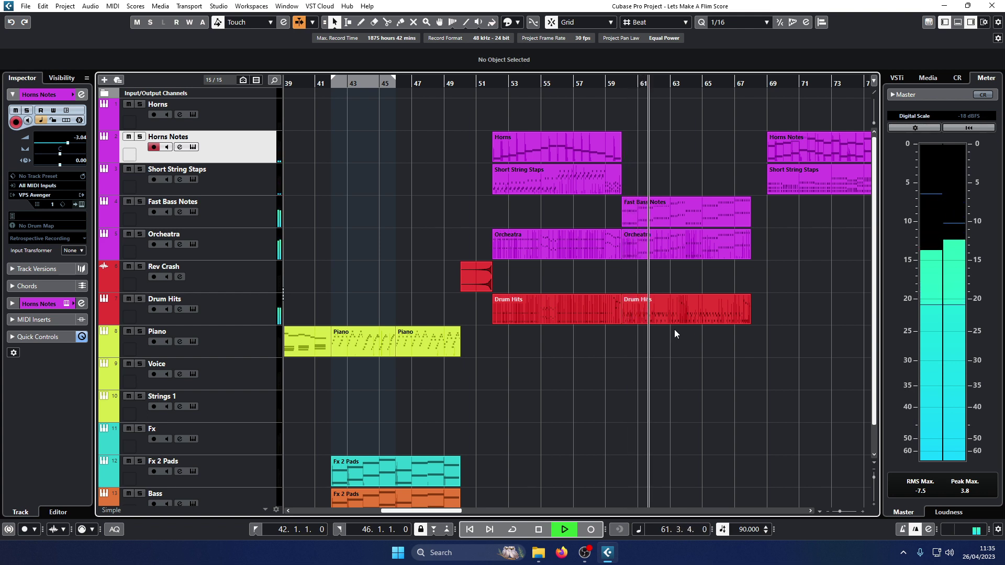
{"action": "left_click", "coordinate": [673, 309]}
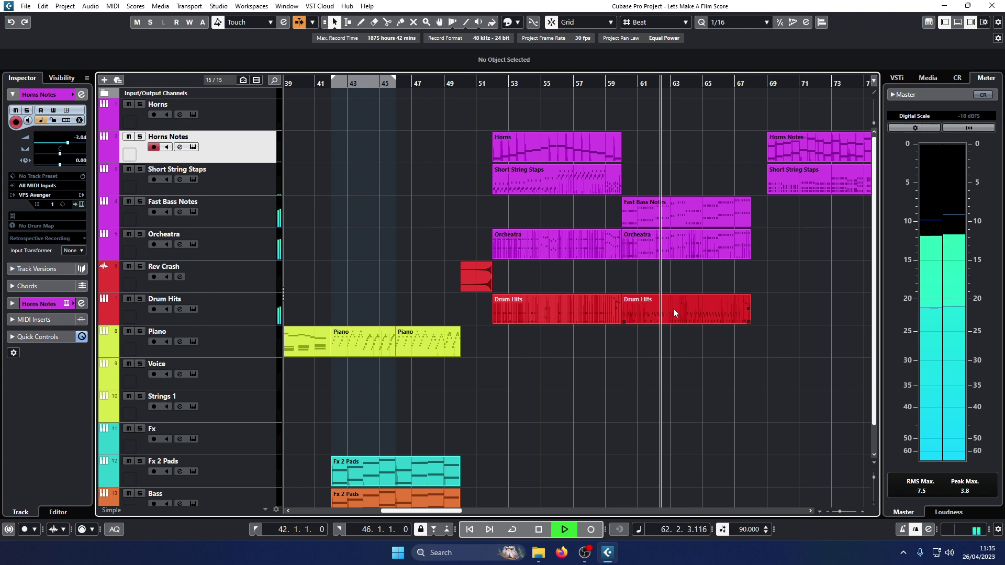
{"action": "key", "text": "space"}
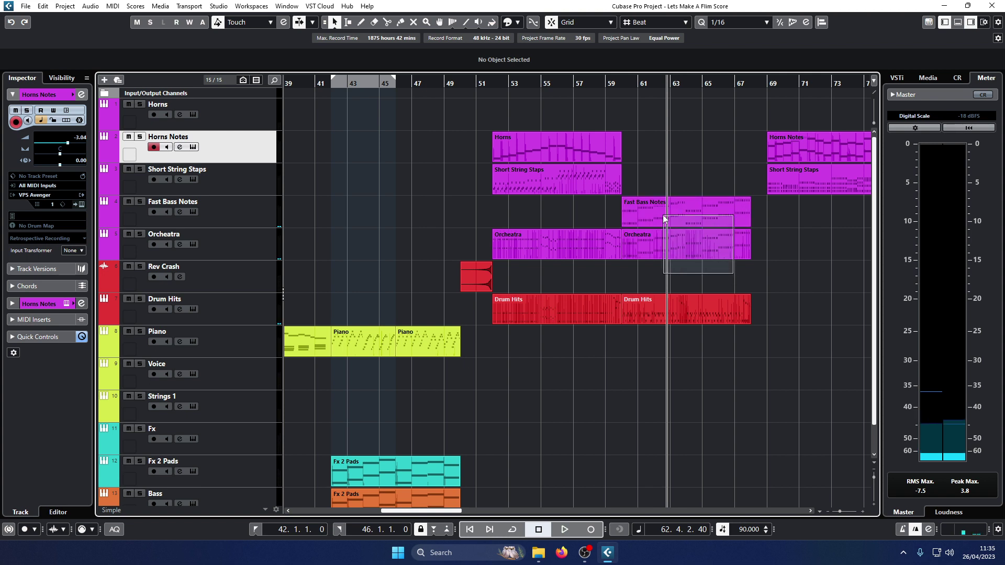
Move the second Drum Hits part out of the section to bar 69.
{"action": "left_click_drag", "start_coordinate": [663, 215], "coordinate": [663, 216]}
{"action": "left_click", "coordinate": [670, 274]}
{"action": "left_click", "coordinate": [658, 313]}
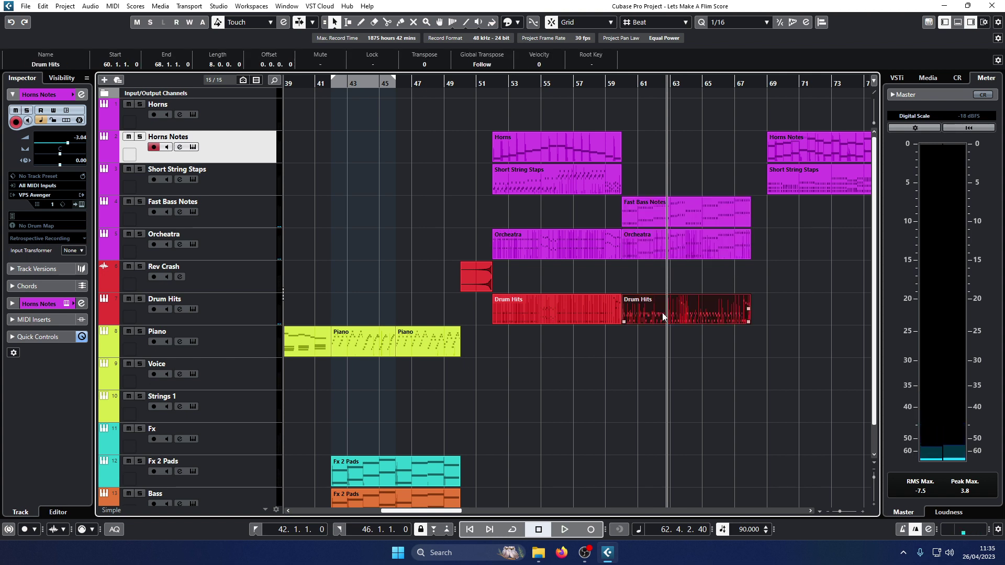
{"action": "left_click_drag", "start_coordinate": [662, 316], "coordinate": [808, 314]}
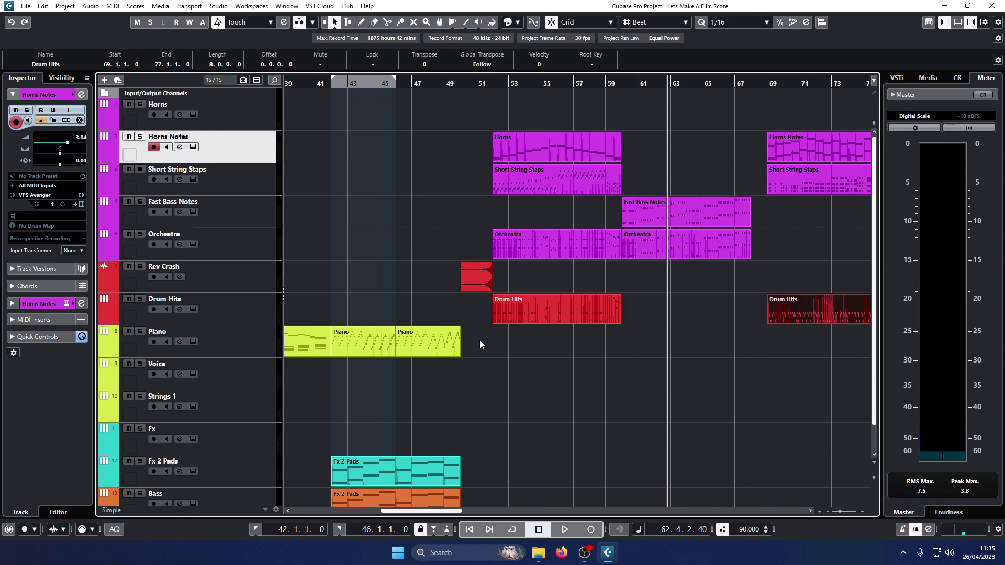
Solo the Drum Hits and Fast Bass Notes tracks and play them back from bar 59.
{"action": "left_click", "coordinate": [227, 308]}
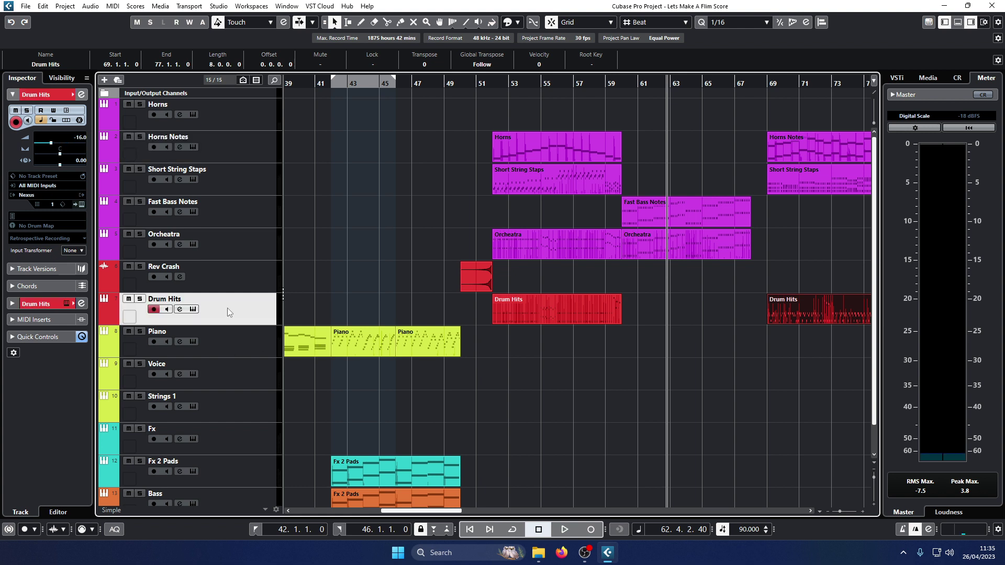
{"action": "left_click", "coordinate": [140, 299]}
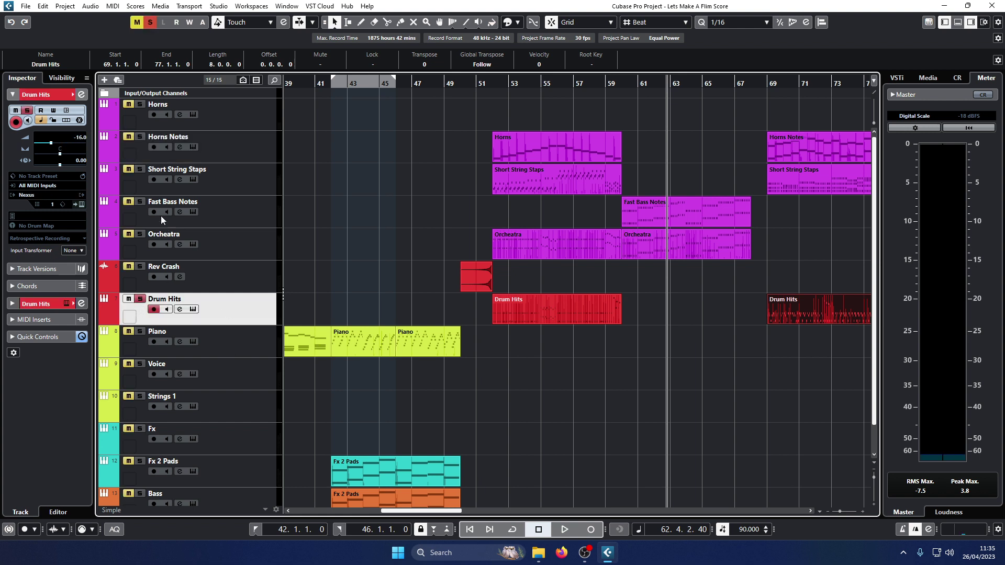
{"action": "left_click", "coordinate": [605, 85]}
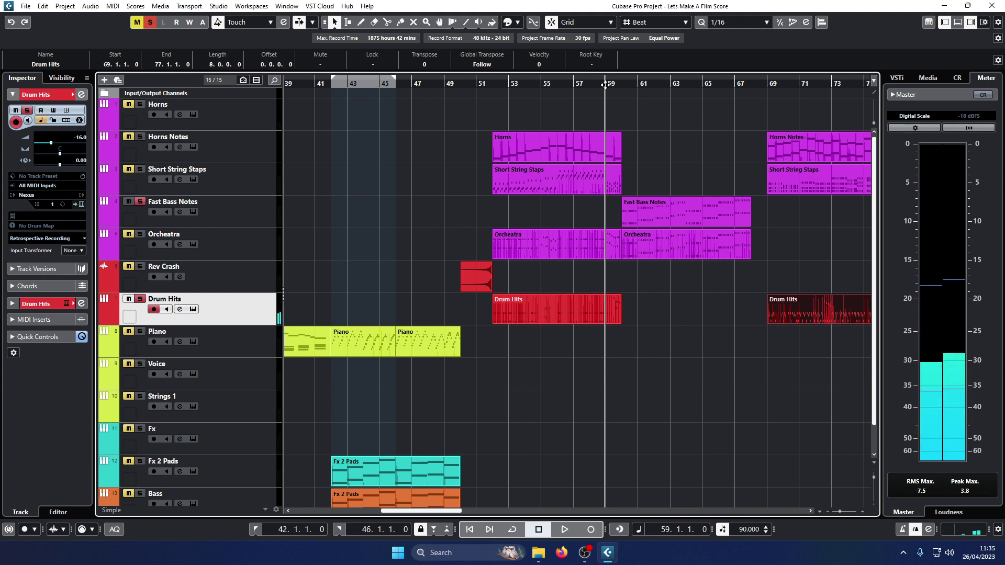
{"action": "key", "text": "space"}
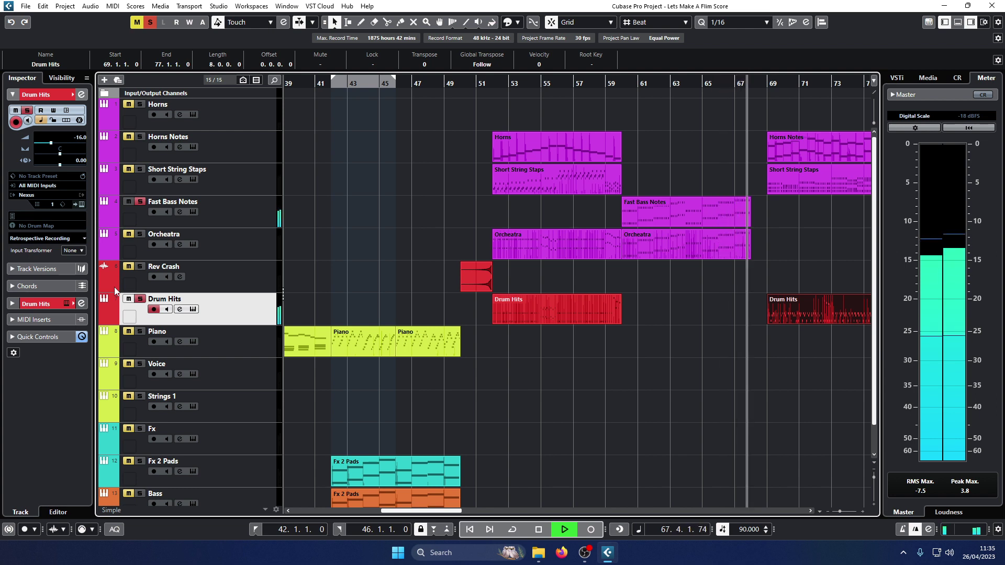
{"action": "key", "text": "space"}
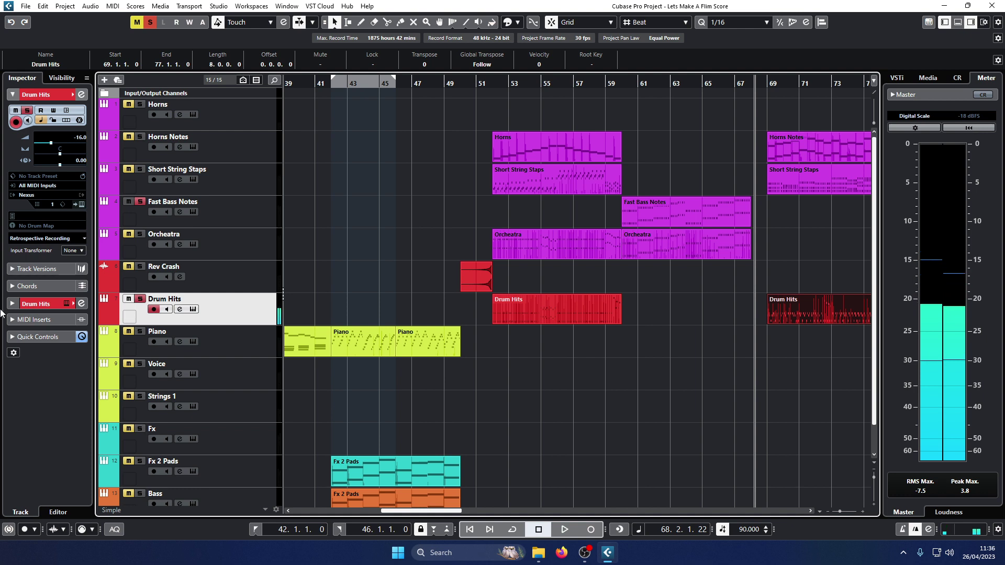
{"action": "left_click", "coordinate": [618, 83]}
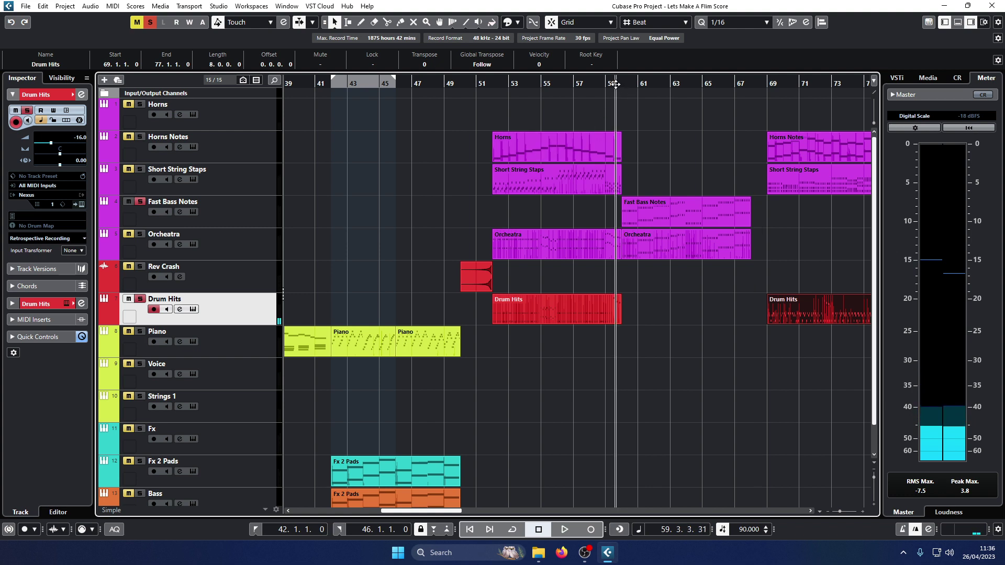
{"action": "left_click", "coordinate": [591, 529]}
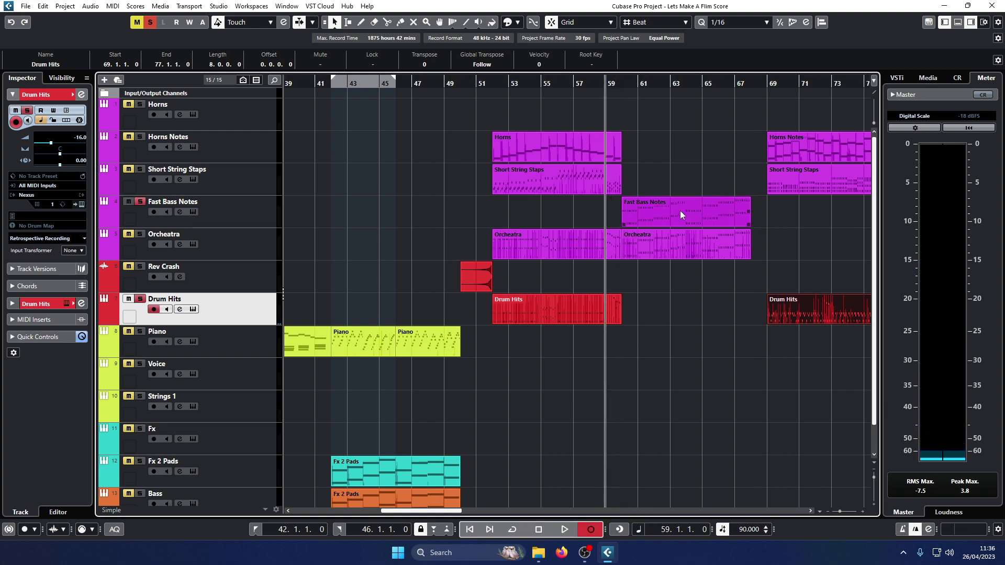
{"action": "key", "text": "space"}
Record a new Drum Hits part from bar 60 to about bar 68.
{"action": "left_click", "coordinate": [623, 84]}
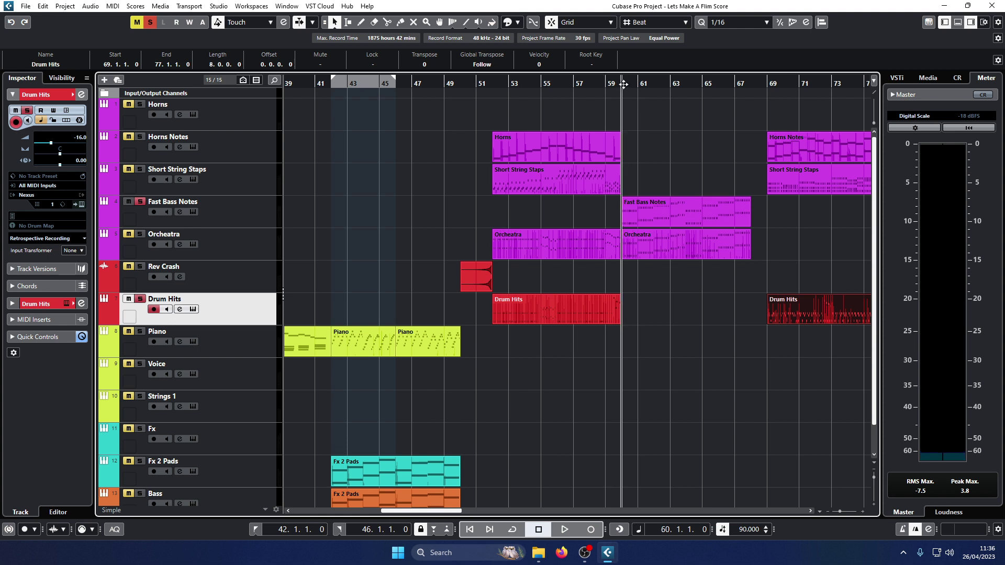
{"action": "left_click_drag", "start_coordinate": [624, 84], "coordinate": [637, 122]}
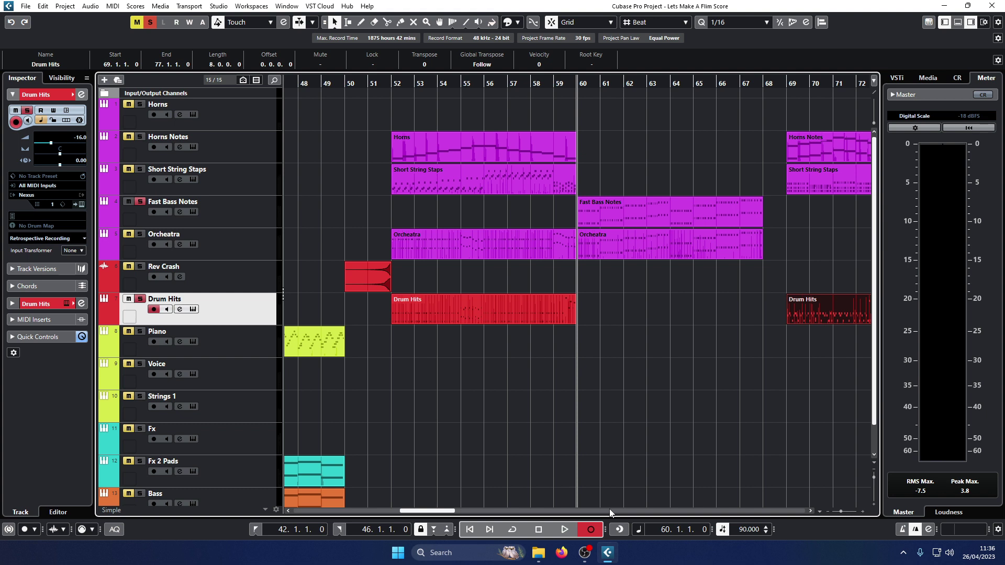
{"action": "key", "text": "space"}
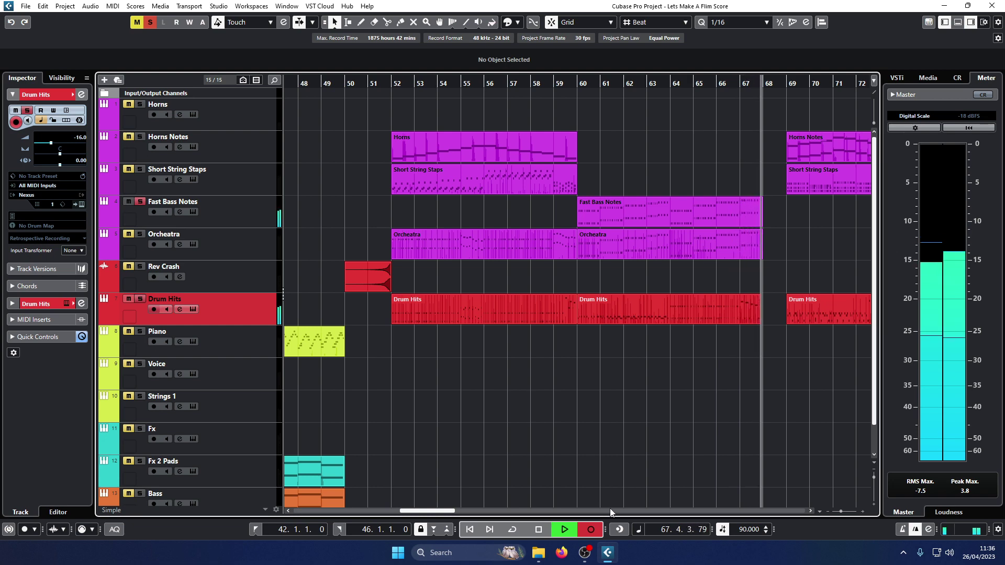
{"action": "key", "text": "space"}
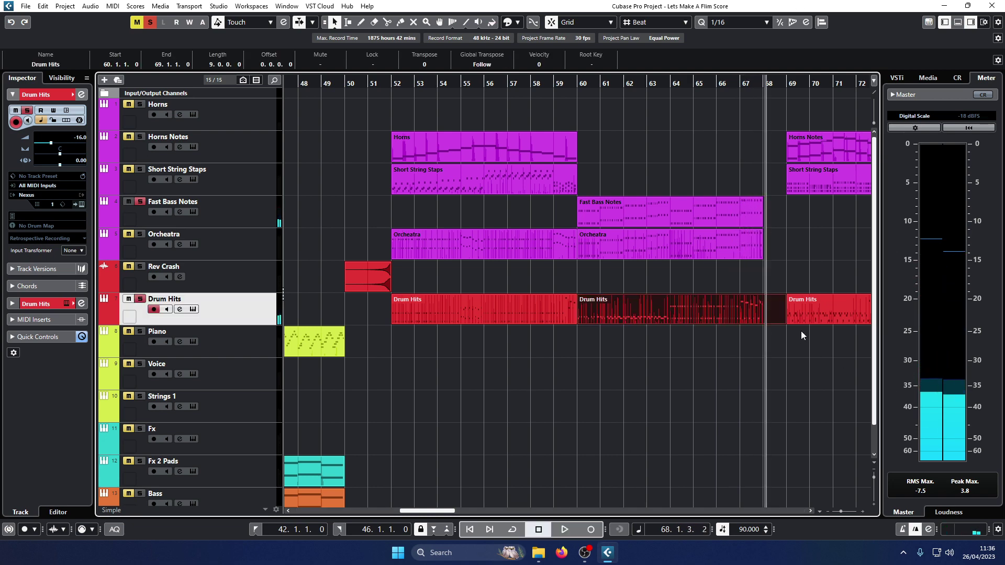
Trim the end of the newly recorded Drum Hits part to bar 68 and clear the selection.
{"action": "left_click_drag", "start_coordinate": [784, 321], "coordinate": [773, 351]}
{"action": "left_click", "coordinate": [777, 342]}
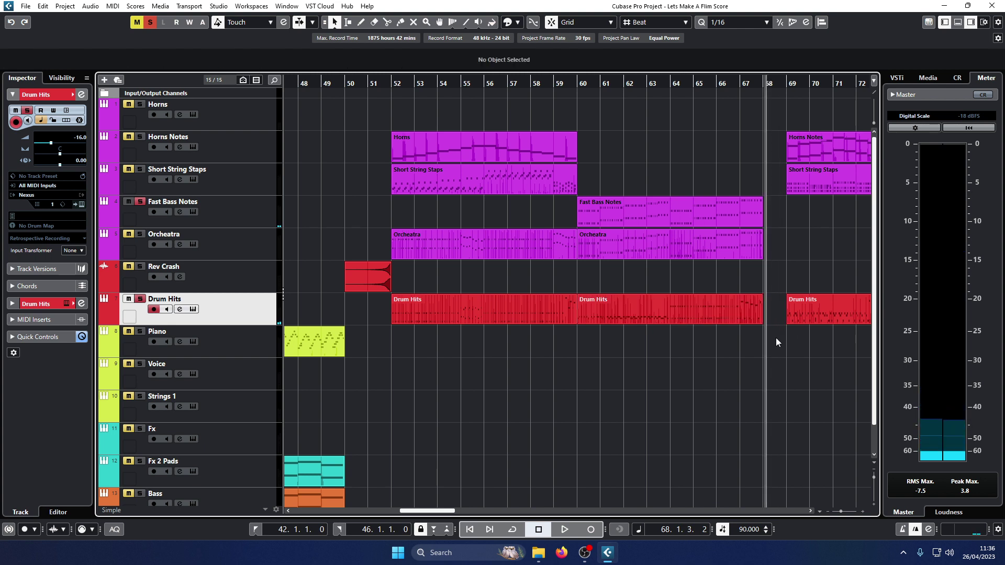
{"action": "left_click", "coordinate": [756, 317]}
{"action": "left_click", "coordinate": [804, 440]}
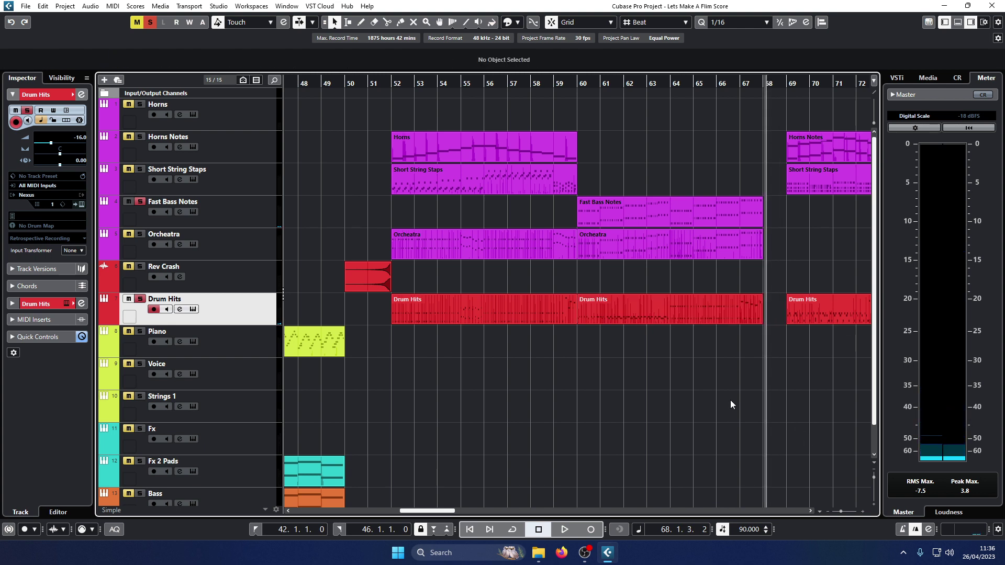
Open the new Drum Hits part for note editing, select all its notes and replay it from just before bar 60.
{"action": "double_click", "coordinate": [547, 83]}
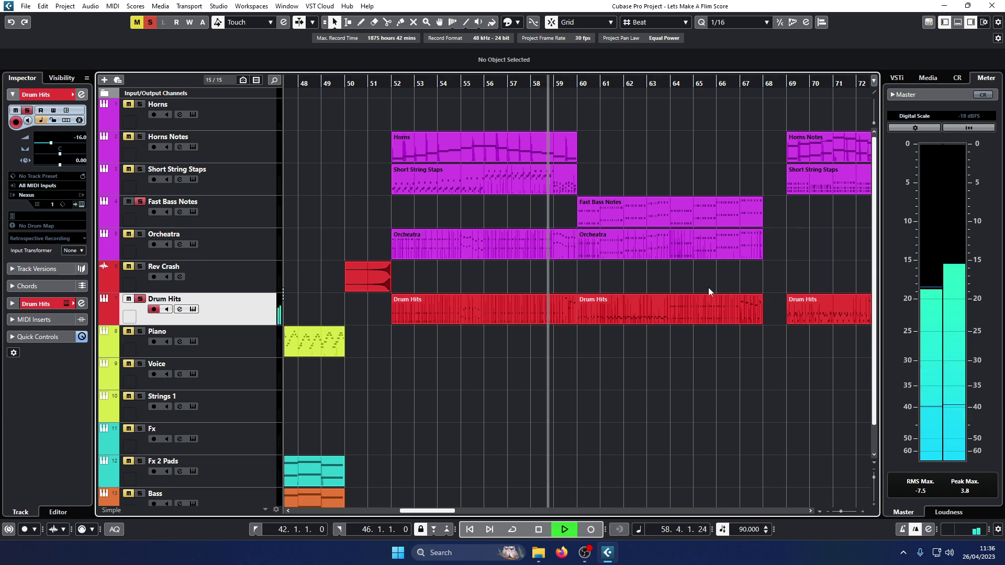
{"action": "scroll", "coordinate": [598, 381], "scroll_direction": "up", "scroll_amount": 2}
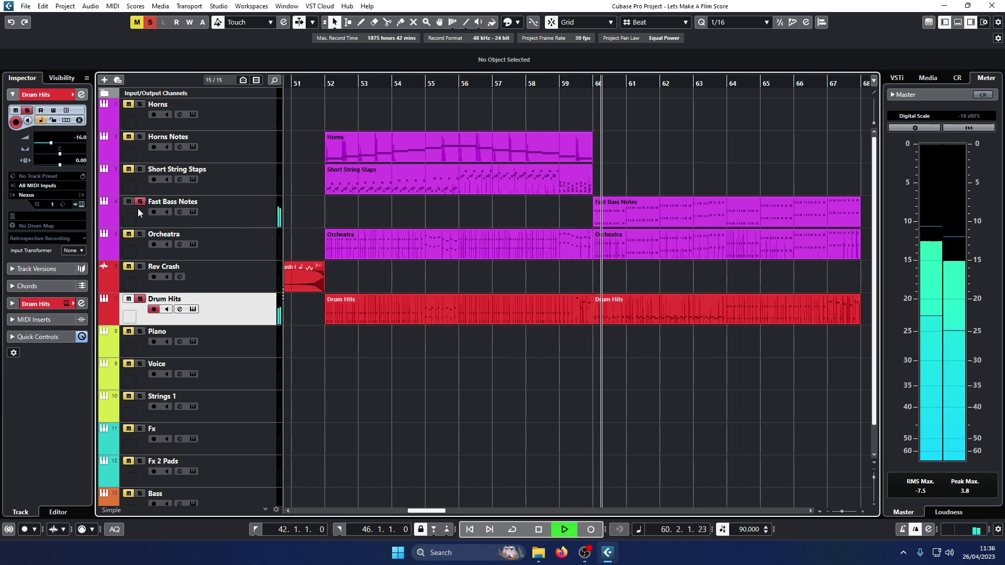
{"action": "double_click", "coordinate": [684, 317]}
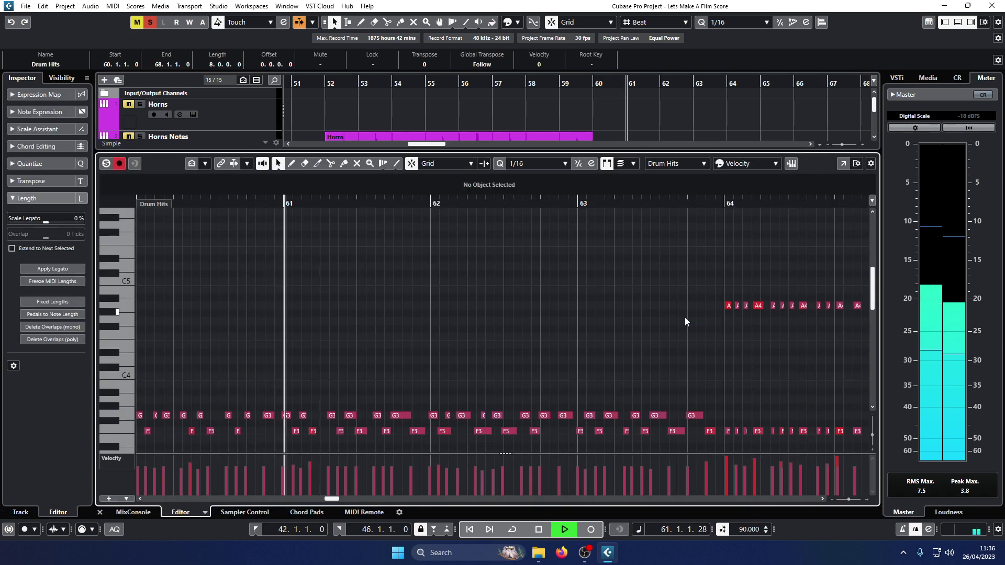
{"action": "key", "text": "ctrl+a"}
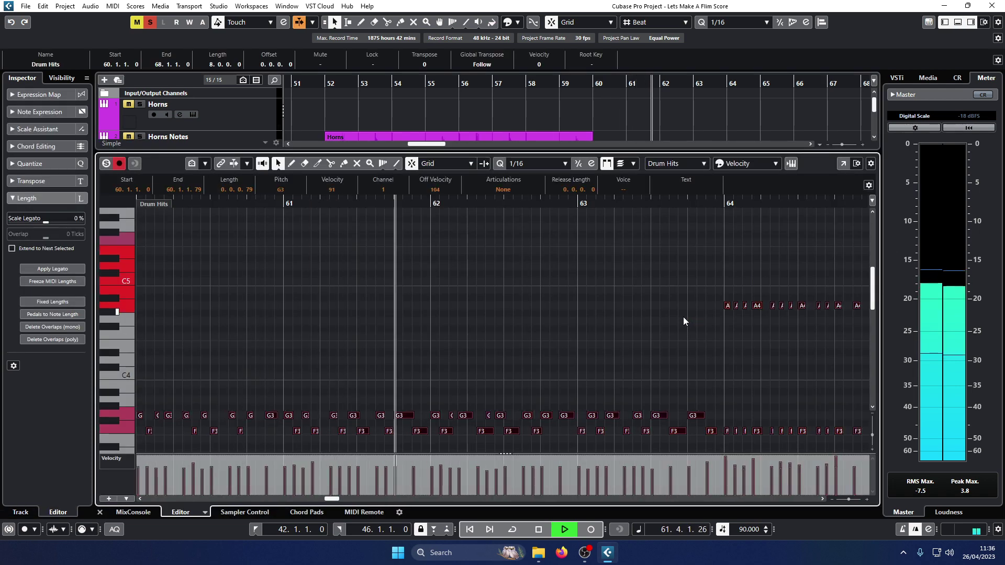
{"action": "left_click", "coordinate": [294, 202]}
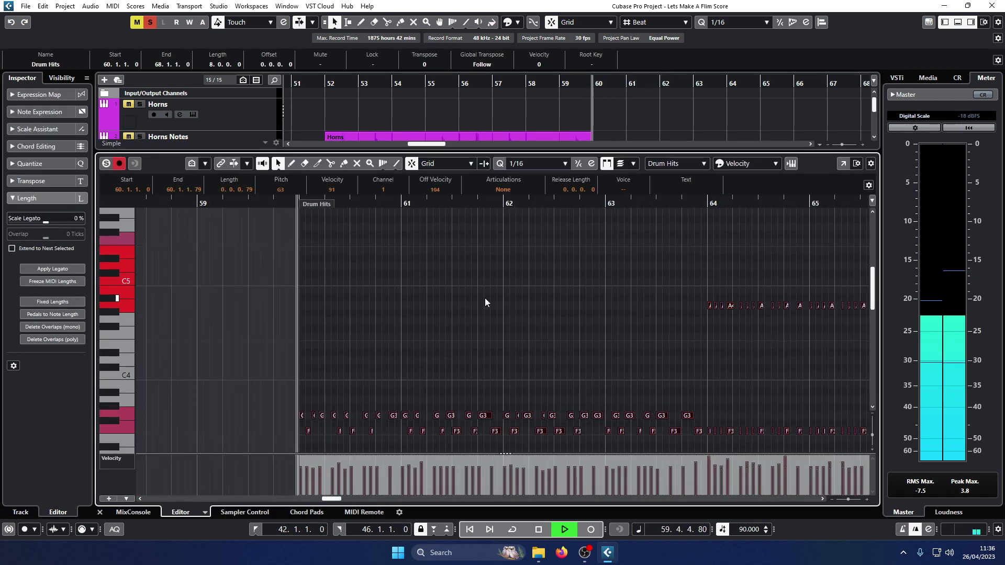
Examine the drum notes from bar 60 to bar 68 during playback, clear the note selection and stop playback.
{"action": "scroll", "coordinate": [484, 302], "scroll_direction": "down", "scroll_amount": 4}
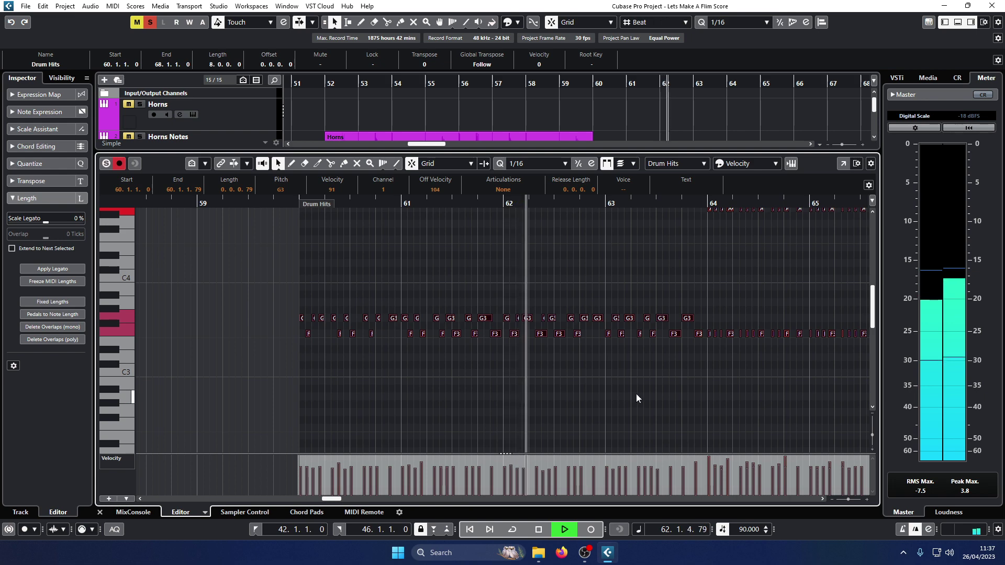
{"action": "key", "text": "g"}
{"action": "key", "text": "g"}
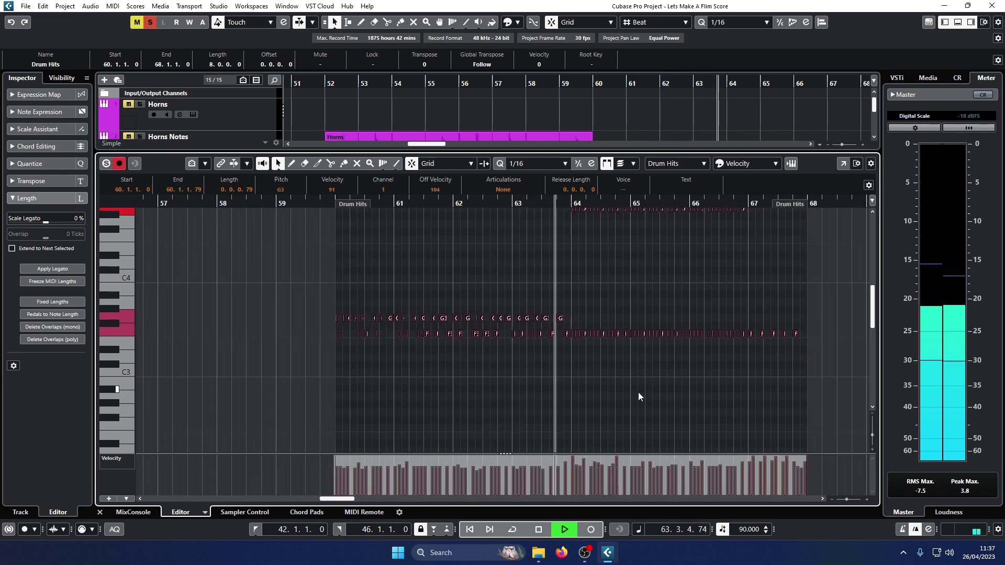
{"action": "scroll", "coordinate": [638, 391], "scroll_direction": "up", "scroll_amount": 4}
{"action": "scroll", "coordinate": [638, 392], "scroll_direction": "down", "scroll_amount": 4}
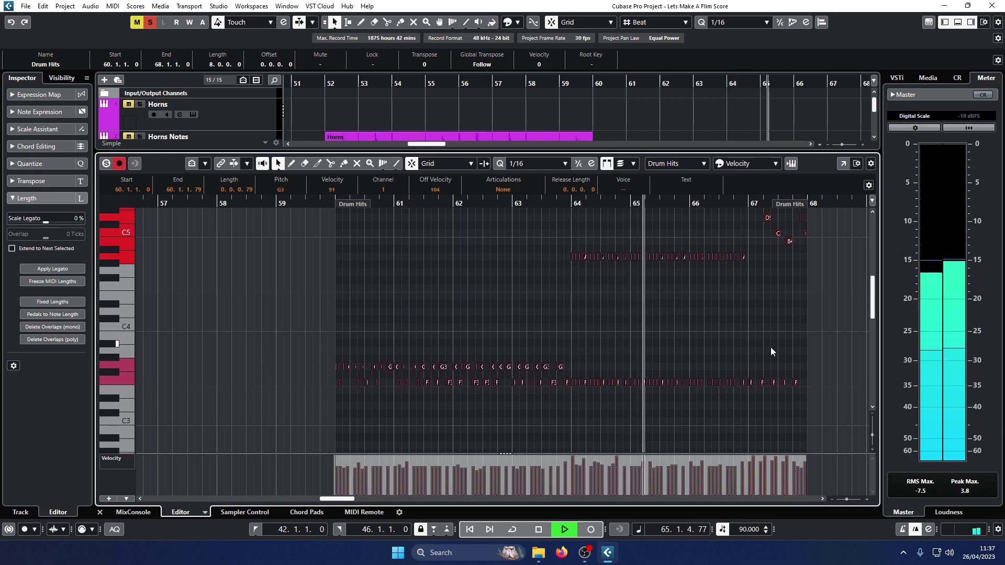
{"action": "scroll", "coordinate": [770, 347], "scroll_direction": "up", "scroll_amount": 2, "text": "ctrl"}
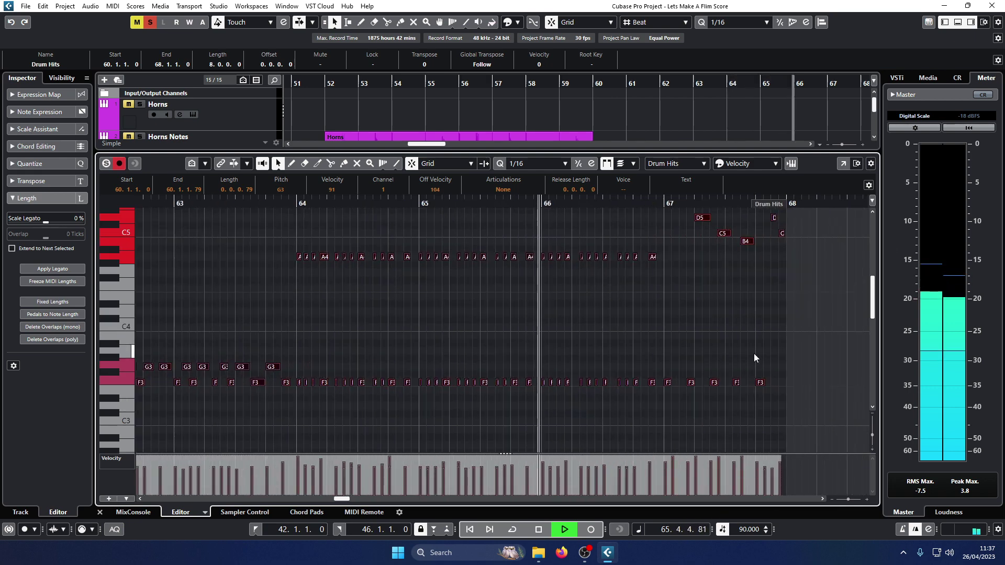
{"action": "scroll", "coordinate": [754, 353], "scroll_direction": "up", "scroll_amount": 2}
{"action": "left_click", "coordinate": [755, 351]}
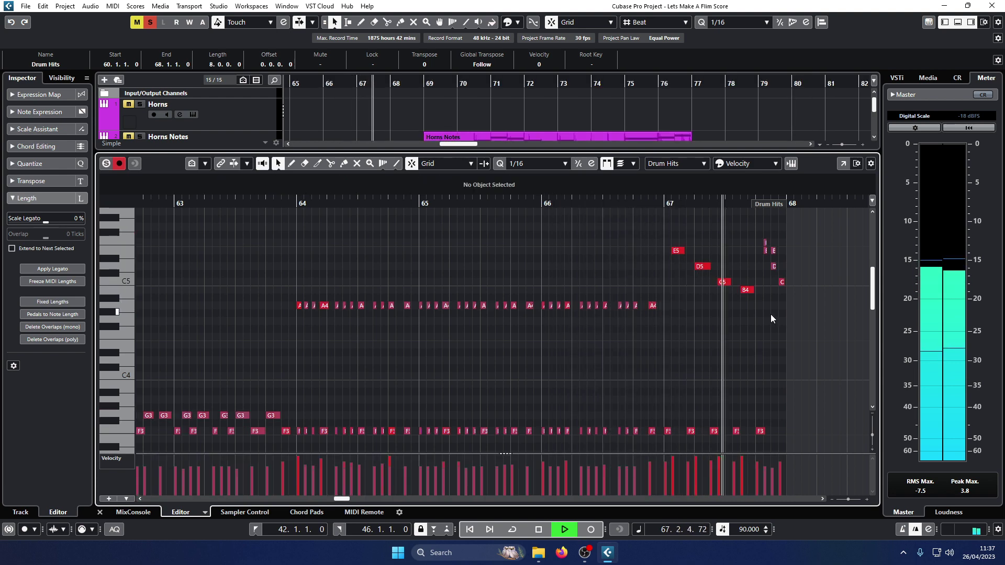
{"action": "key", "text": "space"}
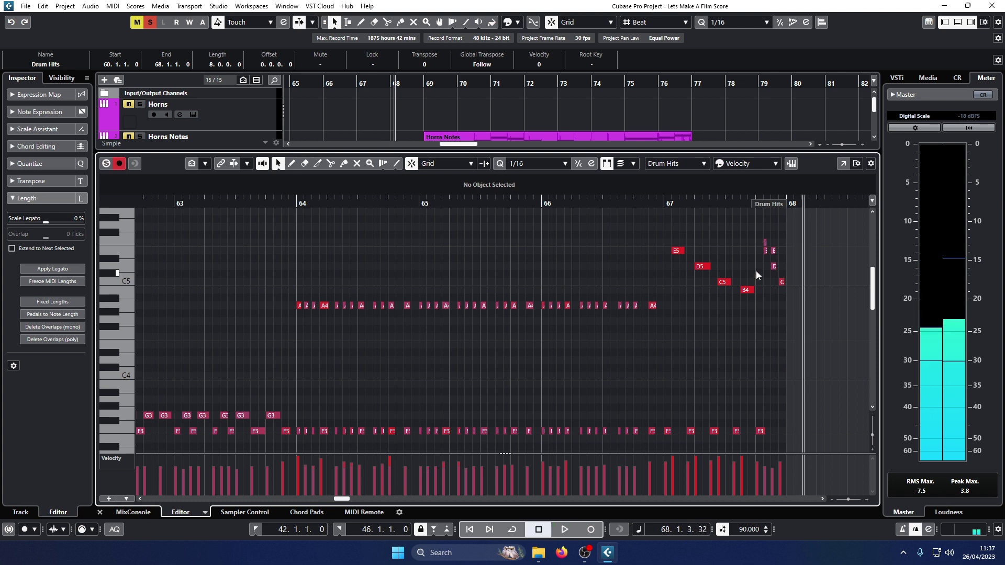
Close the note editor, clear all track mutes and solos, and play the full arrangement from about bar 59.
{"action": "left_click", "coordinate": [100, 513]}
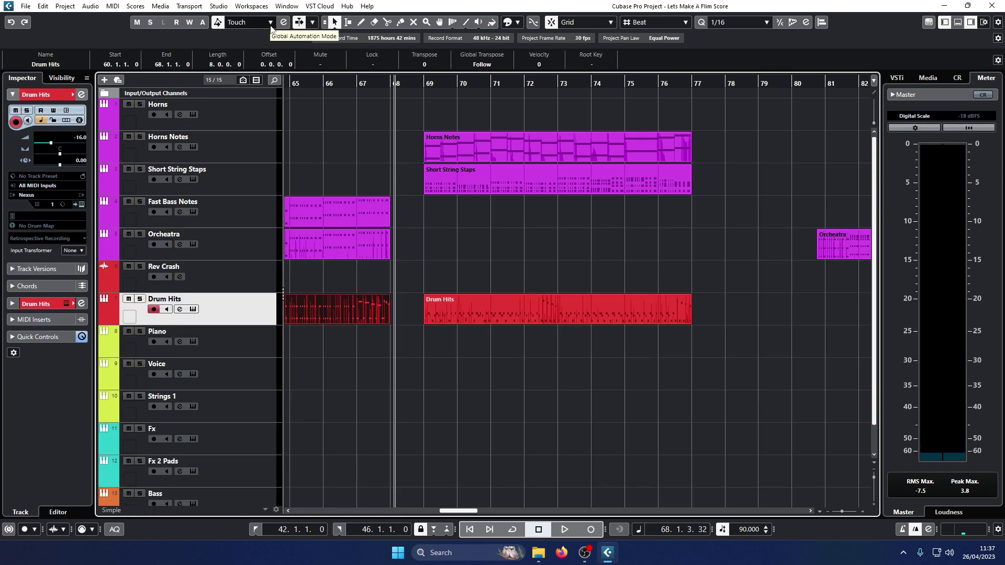
{"action": "key", "text": "space"}
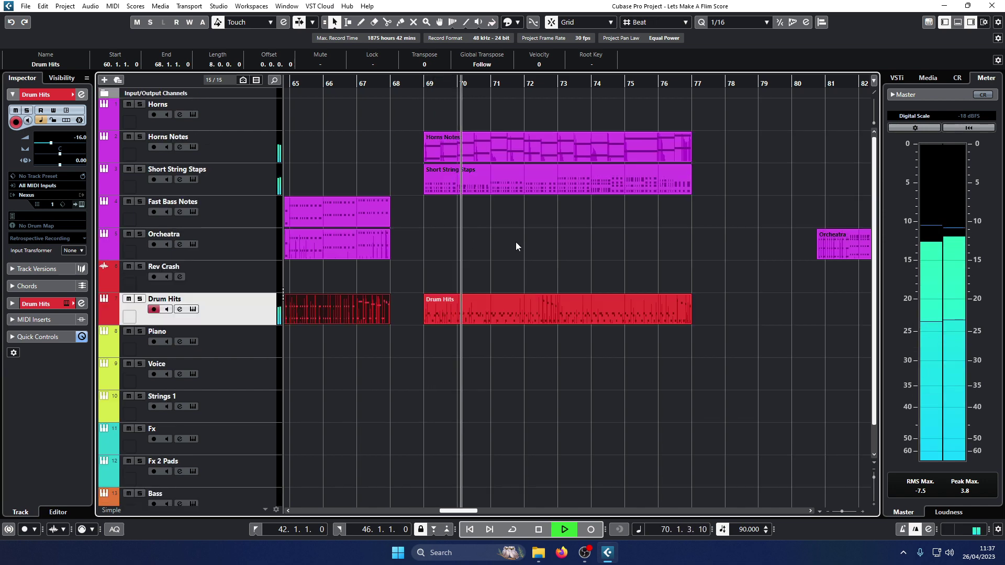
{"action": "key", "text": "g"}
{"action": "key", "text": "g"}
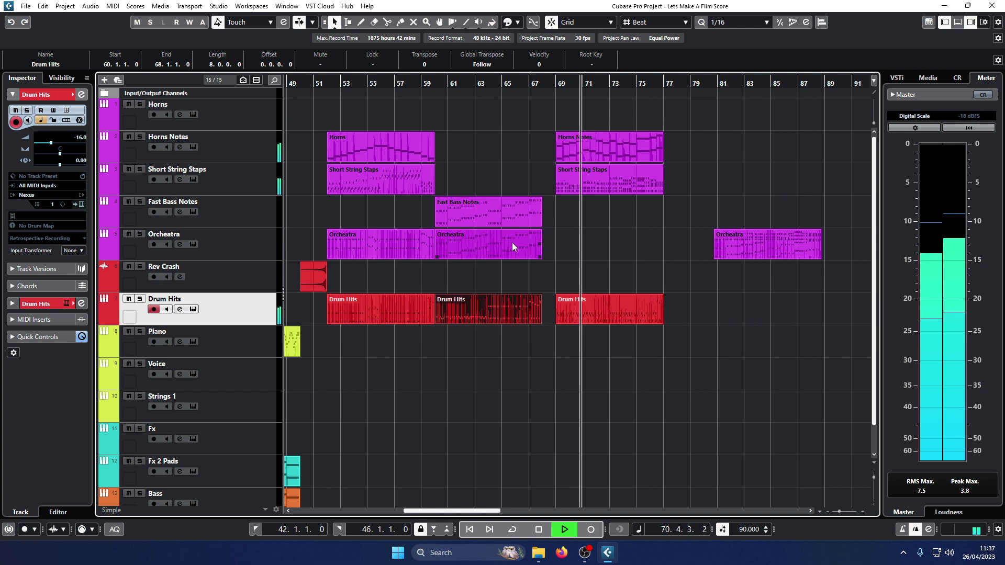
{"action": "key", "text": "space"}
{"action": "left_click_drag", "start_coordinate": [425, 84], "coordinate": [447, 100]}
{"action": "key", "text": "space"}
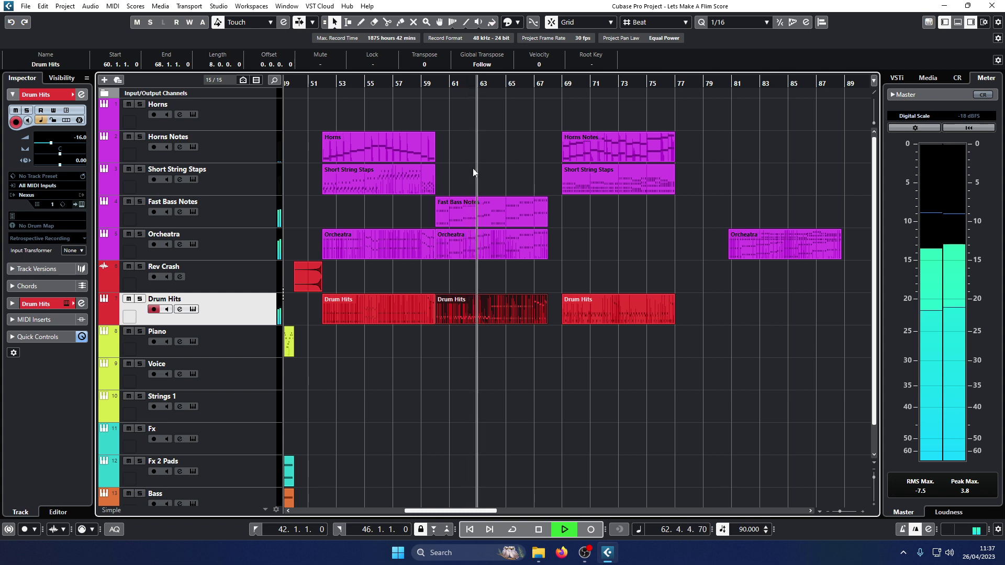
Delete the old Drum Hits part at bar 69 and stop playback at about bar 68.
{"action": "left_click_drag", "start_coordinate": [733, 402], "coordinate": [639, 307]}
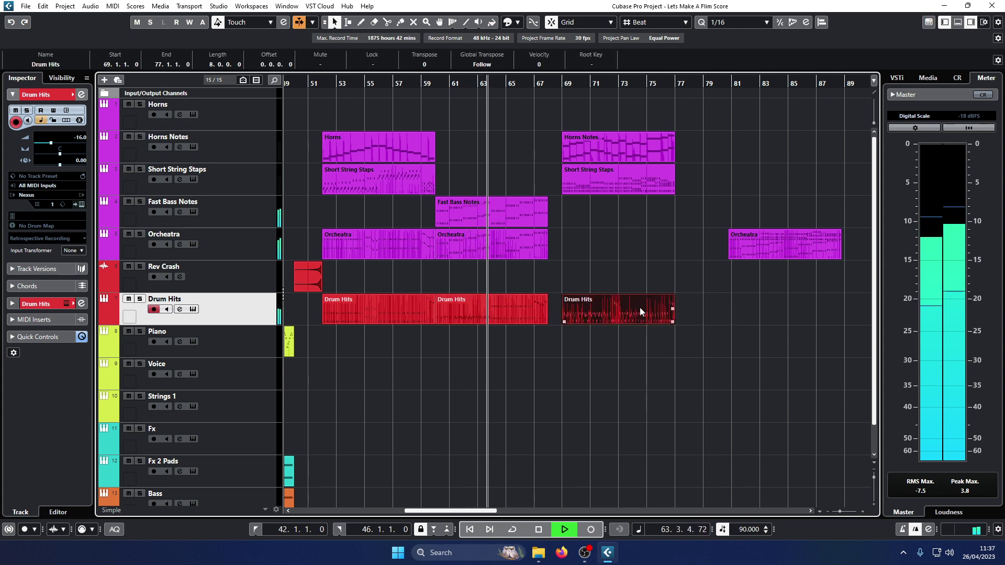
{"action": "key", "text": "Delete"}
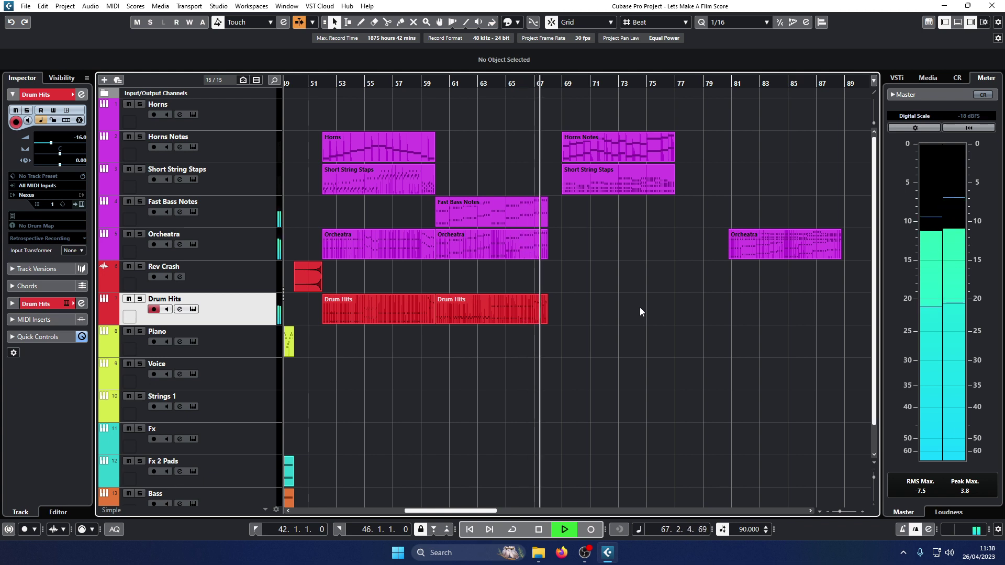
{"action": "key", "text": "space"}
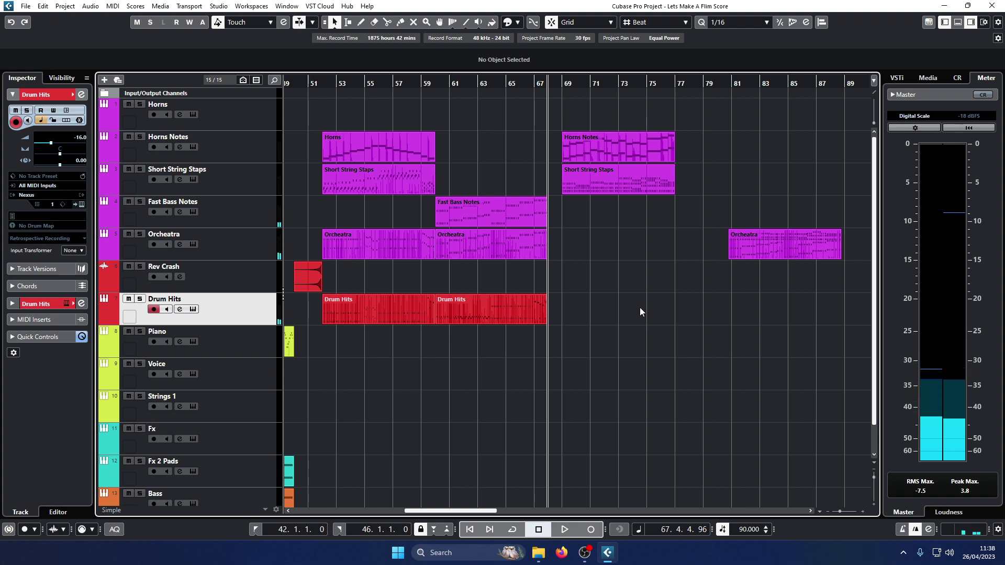
Move the second Short String Staps part back to bar 60 and play the section from about bar 58.
{"action": "left_click_drag", "start_coordinate": [615, 189], "coordinate": [489, 187]}
{"action": "left_click", "coordinate": [495, 146]}
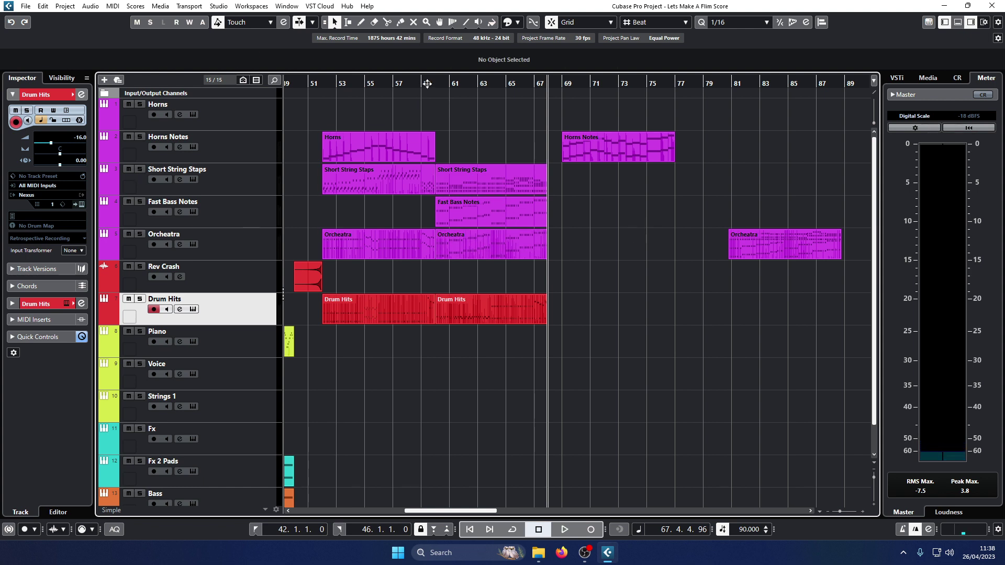
{"action": "left_click", "coordinate": [409, 81]}
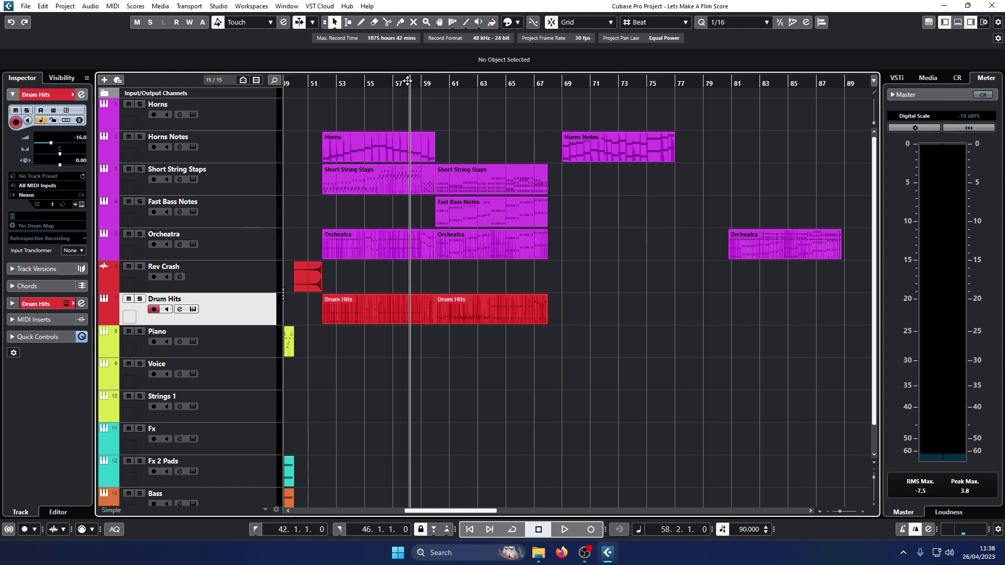
{"action": "key", "text": "space"}
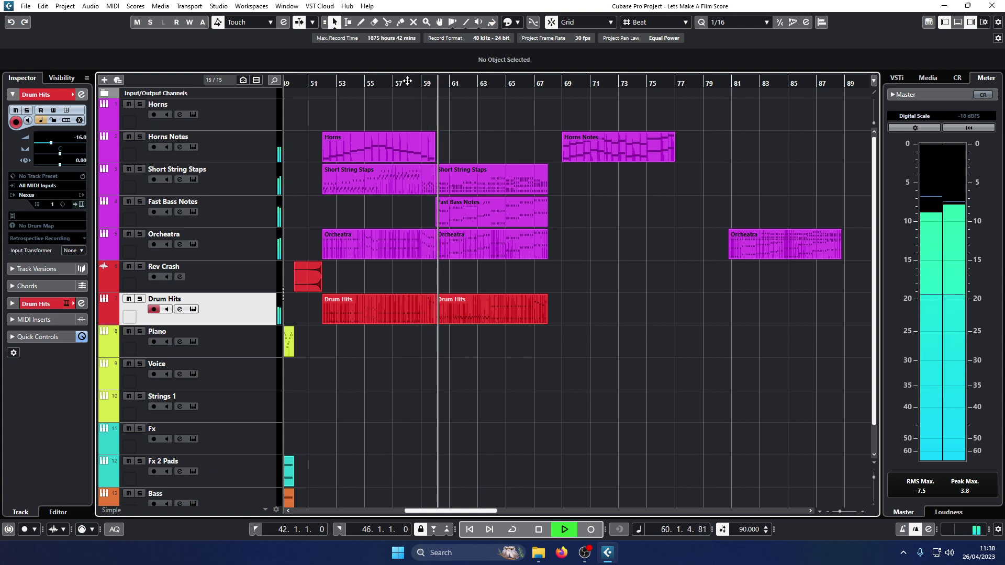
Open the second Short String Staps part for note editing, stop playback and select its opening C4, D#4 and G4 chord.
{"action": "double_click", "coordinate": [516, 184]}
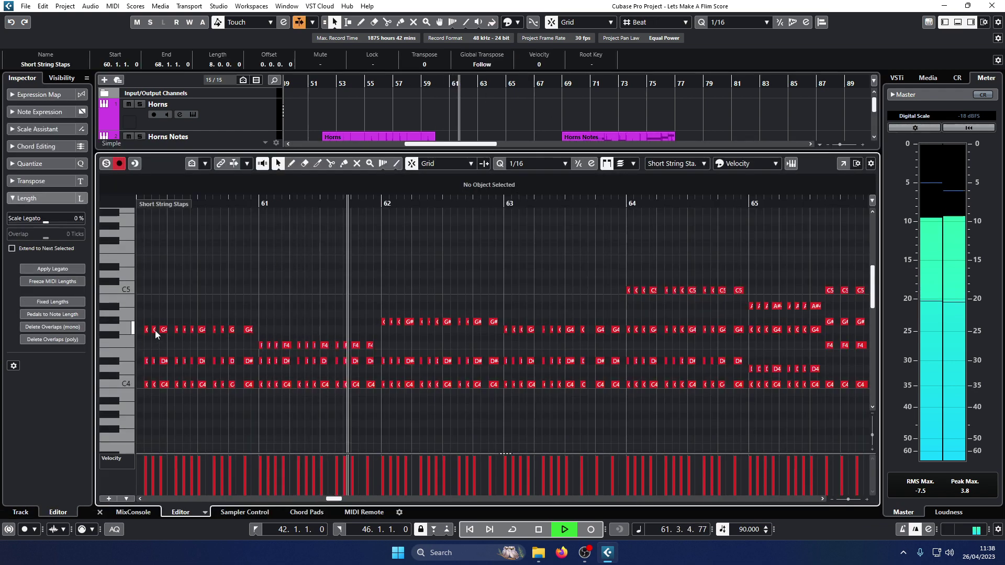
{"action": "key", "text": "space"}
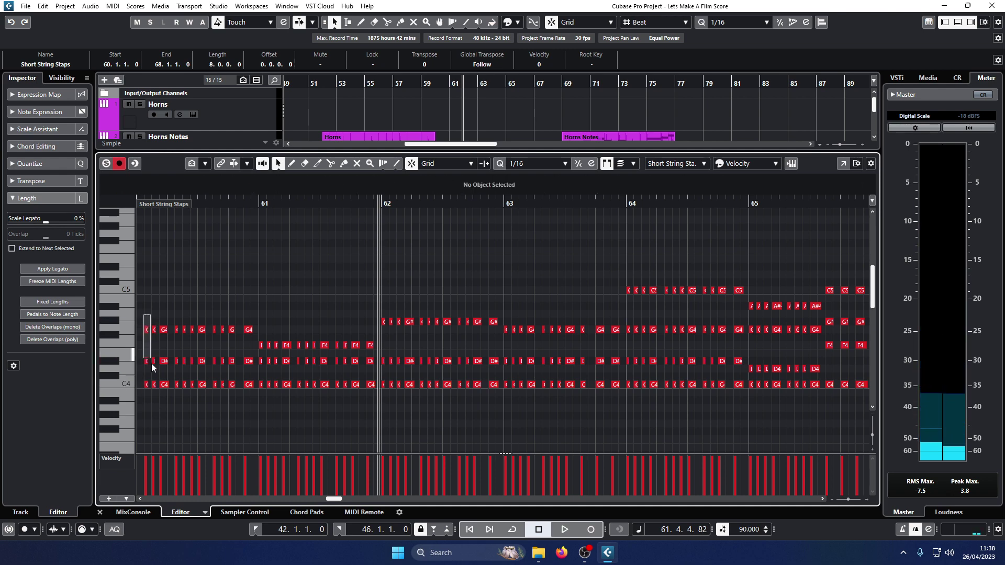
{"action": "left_click_drag", "start_coordinate": [150, 390], "coordinate": [426, 384]}
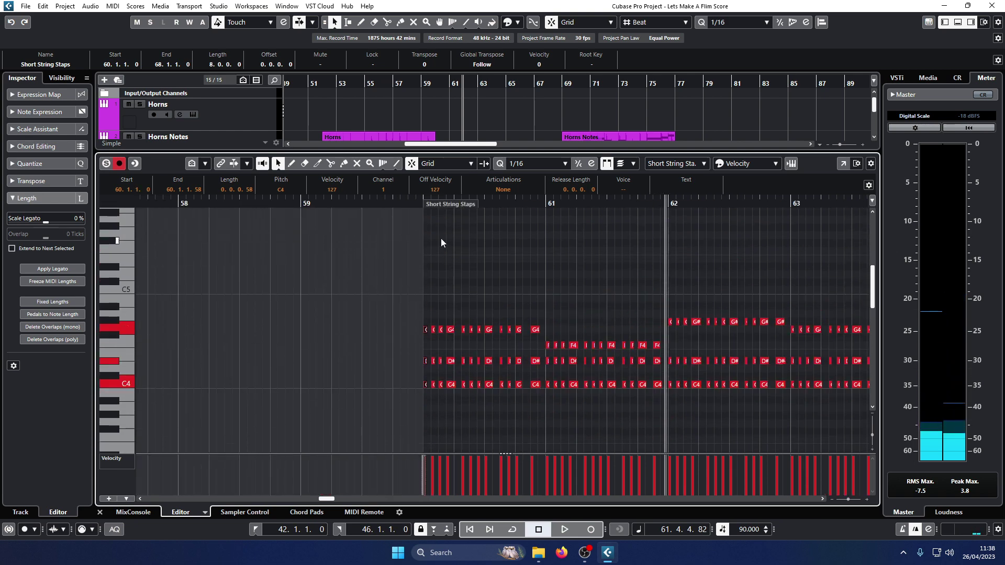
Replay the Short String Staps part from just before bar 60, clear the note selection and examine its chords up to bar 68.
{"action": "left_click", "coordinate": [392, 201]}
{"action": "key", "text": "space"}
{"action": "left_click", "coordinate": [366, 291]}
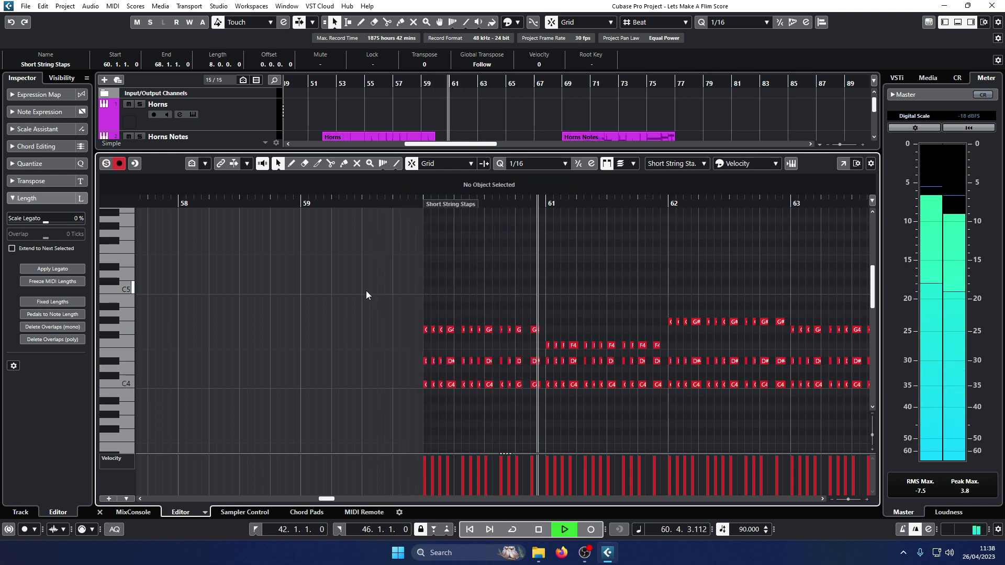
{"action": "key", "text": "g"}
{"action": "key", "text": "g"}
{"action": "key", "text": "g"}
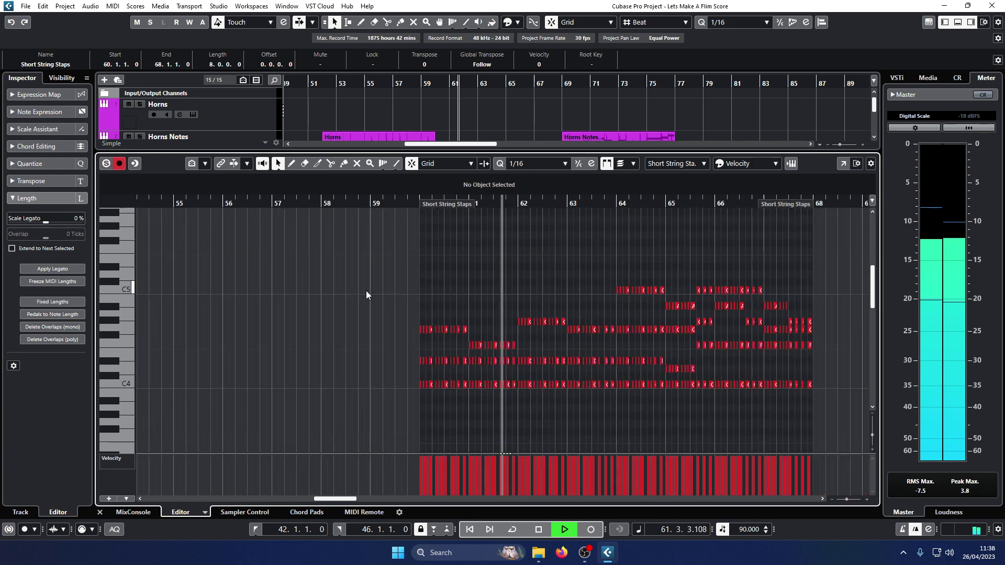
Close the note editor, play the arrangement from about bar 57 and stop playback at about bar 66.
{"action": "left_click", "coordinate": [100, 512]}
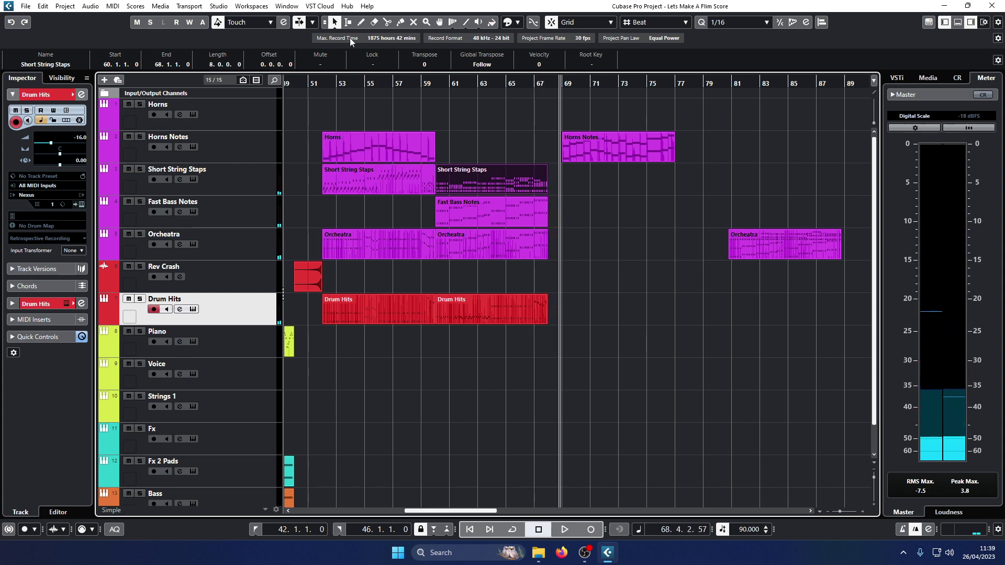
{"action": "double_click", "coordinate": [399, 85]}
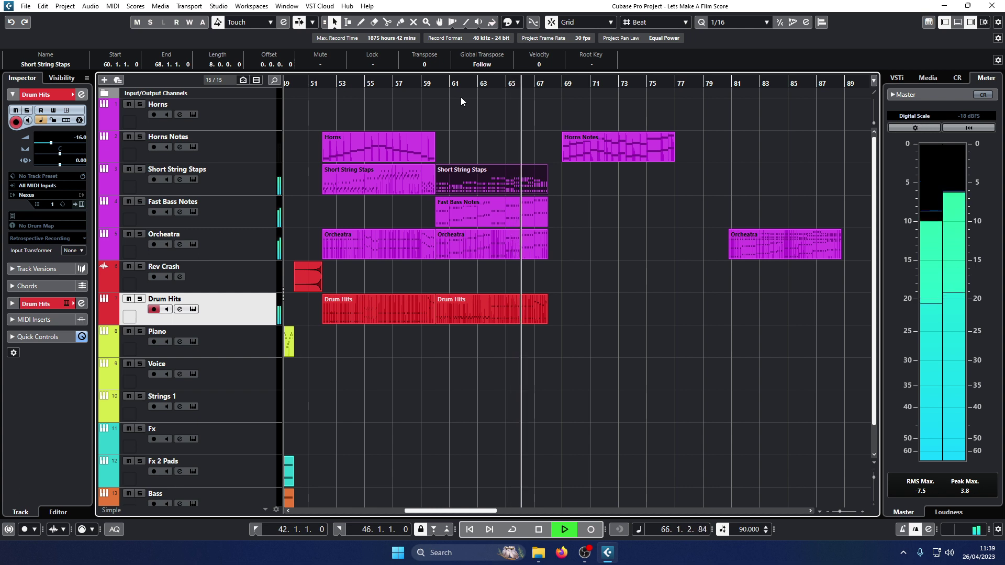
{"action": "key", "text": "space"}
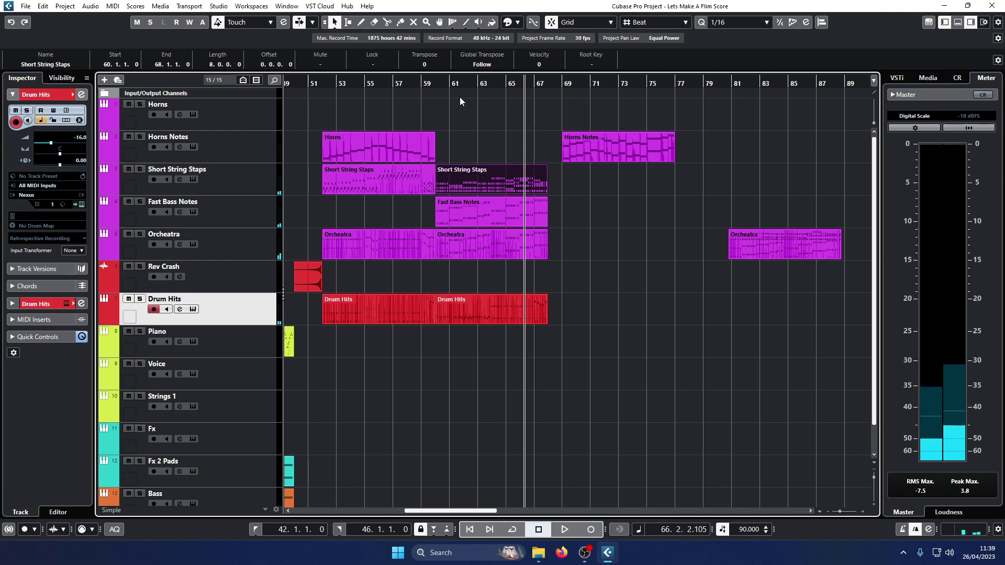
Reopen the second Short String Staps part, examine its chord rhythm from bar 60 up close, and close the note editor.
{"action": "double_click", "coordinate": [486, 173]}
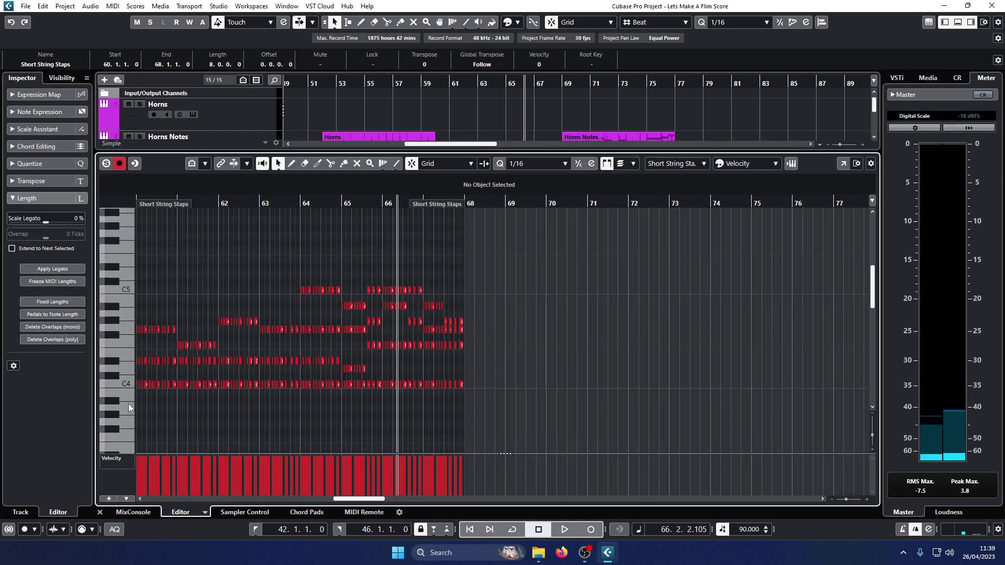
{"action": "scroll", "coordinate": [193, 329], "scroll_direction": "left", "scroll_amount": 4}
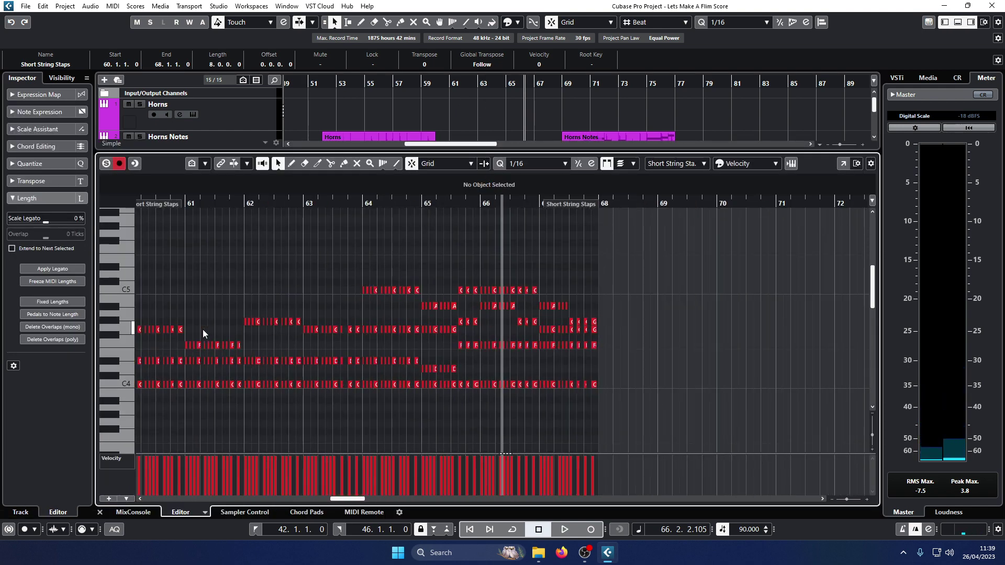
{"action": "left_click", "coordinate": [247, 208]}
{"action": "key", "text": "h"}
{"action": "key", "text": "h"}
{"action": "key", "text": "h"}
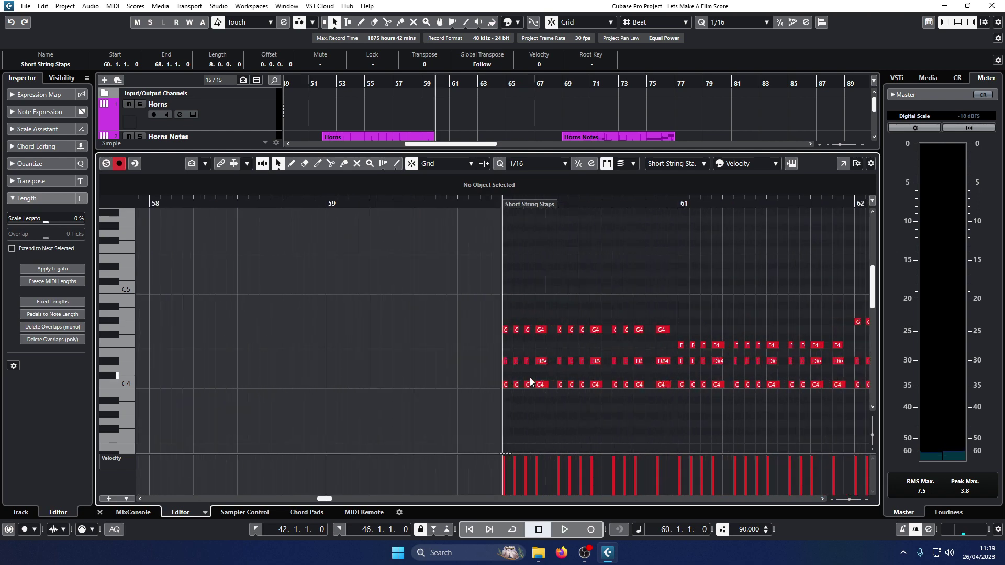
{"action": "key", "text": "h"}
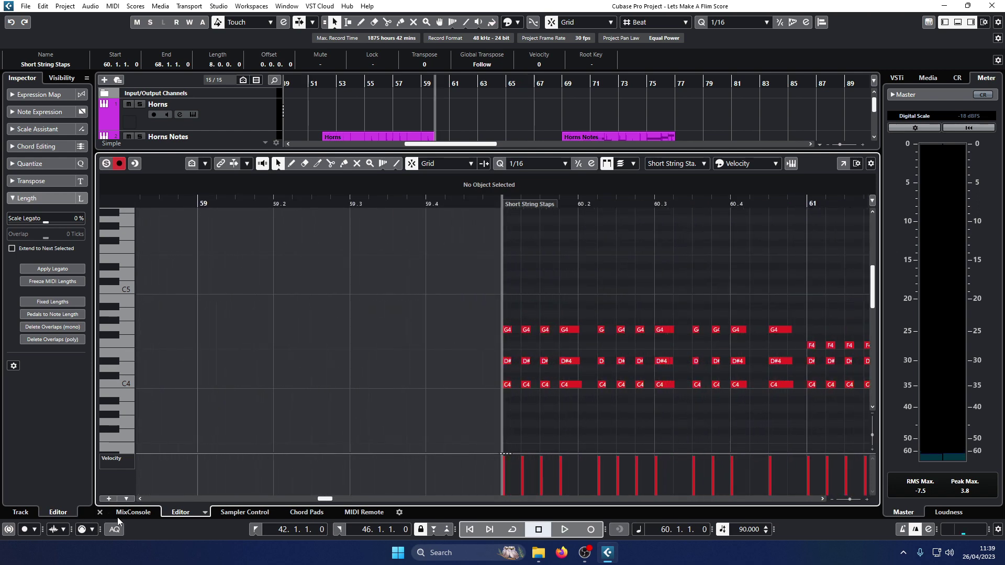
{"action": "left_click", "coordinate": [99, 512]}
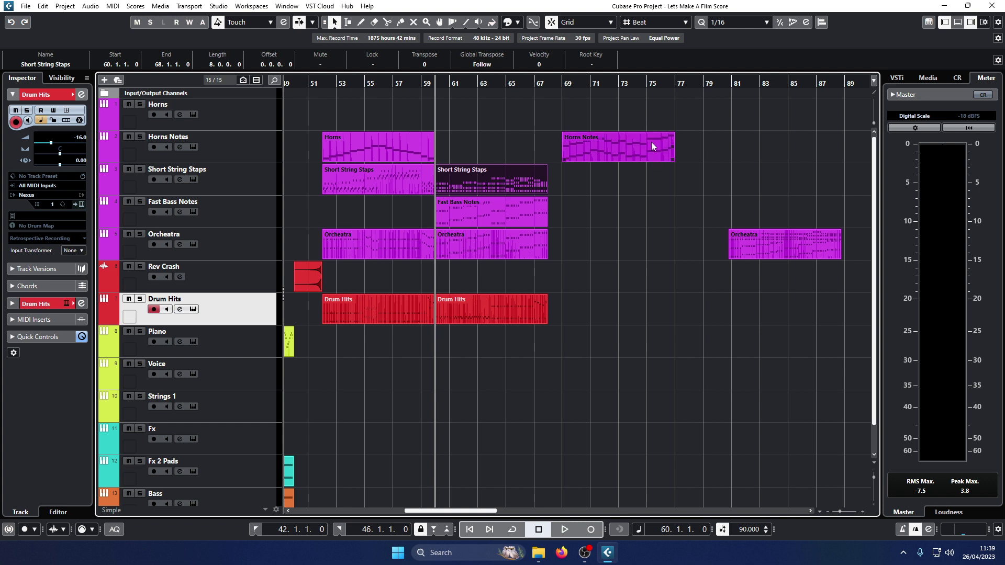
Move the Horns Notes part from bar 69 back to bar 60 and play the section from about bar 57.
{"action": "left_click_drag", "start_coordinate": [651, 145], "coordinate": [517, 157]}
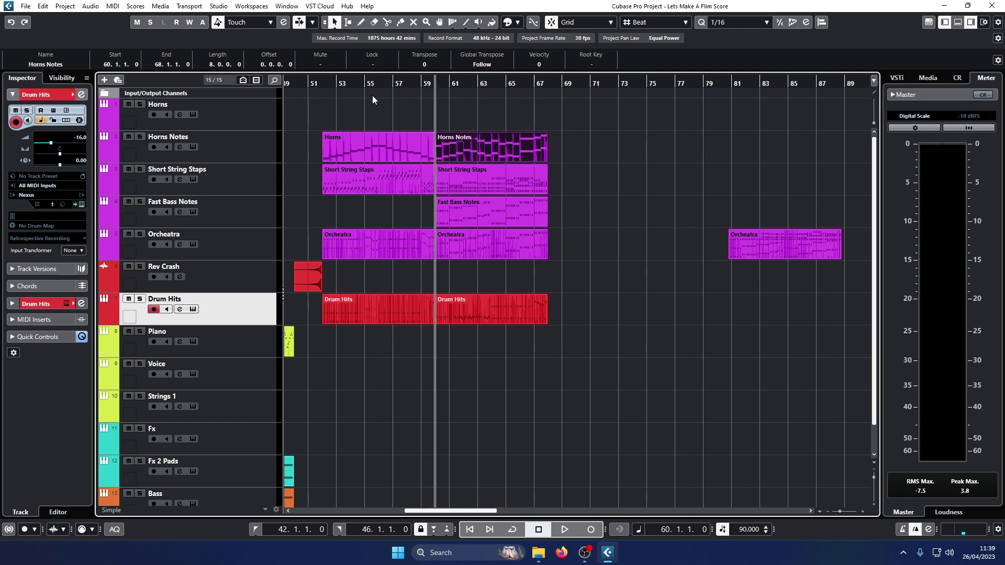
{"action": "left_click", "coordinate": [401, 84]}
{"action": "left_click", "coordinate": [401, 85]}
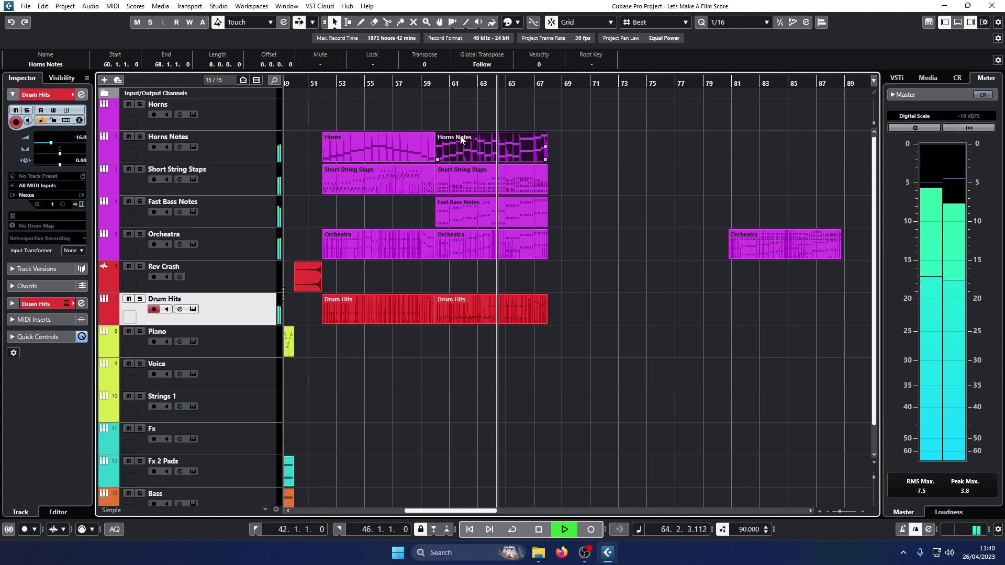
Trim the start of the Horns Notes part to bar 63, select the Voice track and replay from about bar 59.
{"action": "left_click_drag", "start_coordinate": [436, 157], "coordinate": [478, 160]}
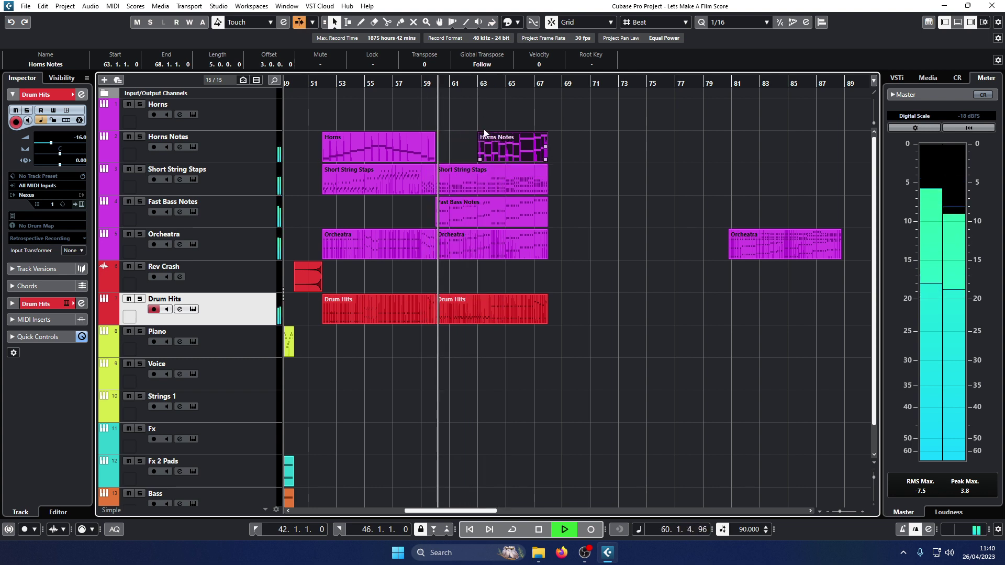
{"action": "left_click", "coordinate": [482, 108]}
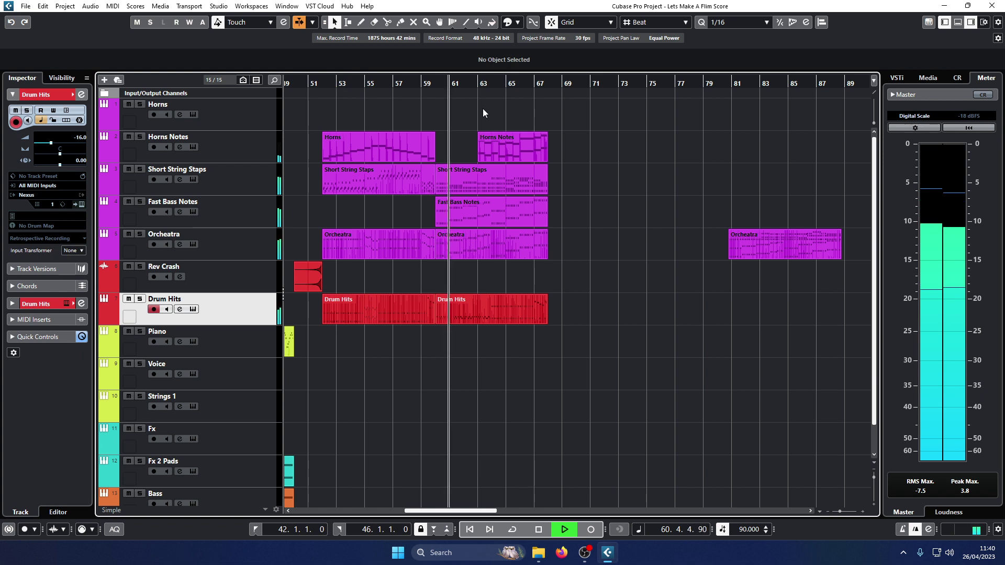
{"action": "left_click", "coordinate": [246, 369]}
{"action": "left_click", "coordinate": [419, 83]}
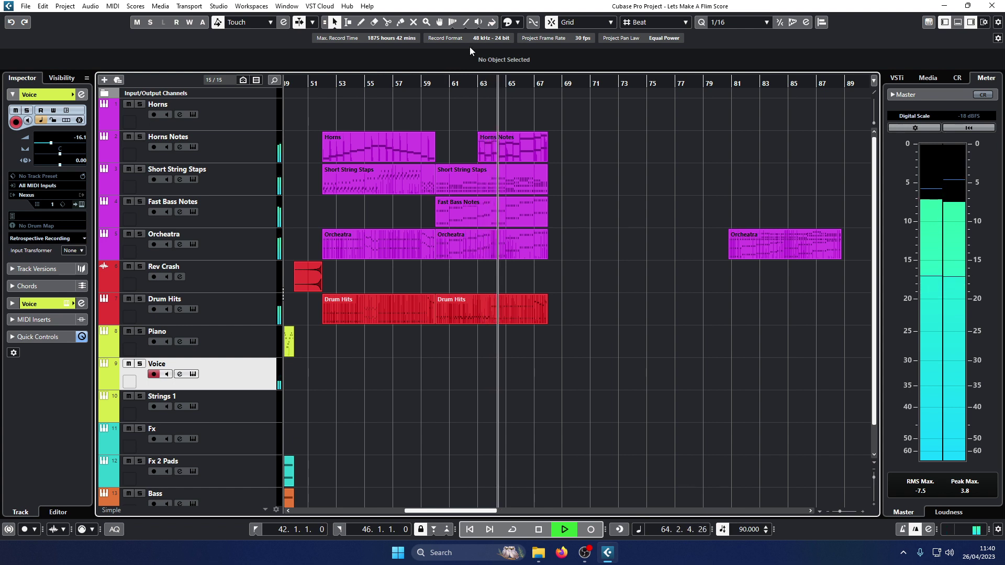
Trim the start of the Horns Notes part further to bar 64 and stop playback at about bar 67.
{"action": "left_click", "coordinate": [480, 159]}
{"action": "left_click_drag", "start_coordinate": [480, 159], "coordinate": [491, 160]}
{"action": "left_click", "coordinate": [601, 144]}
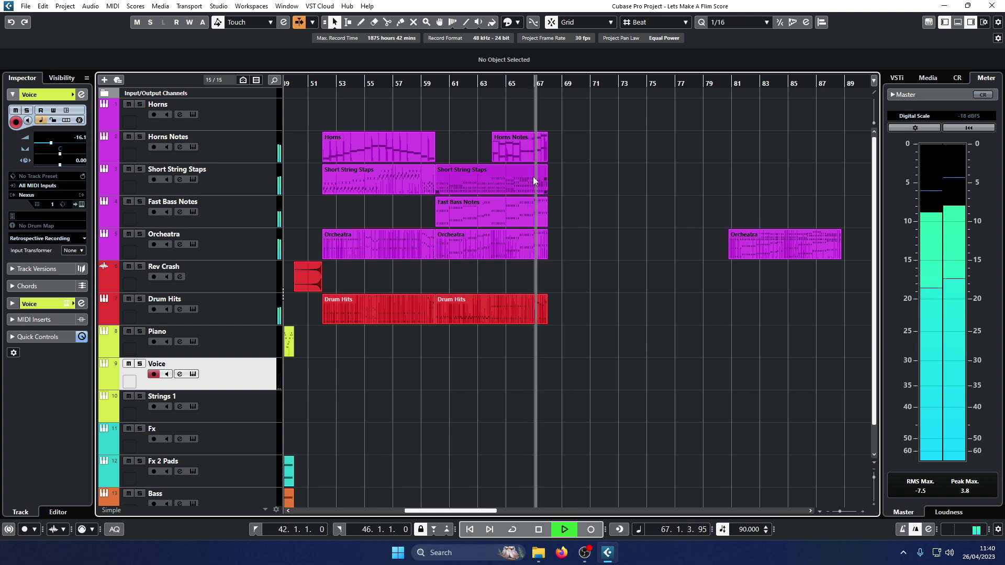
{"action": "key", "text": "space"}
{"action": "left_click", "coordinate": [492, 156]}
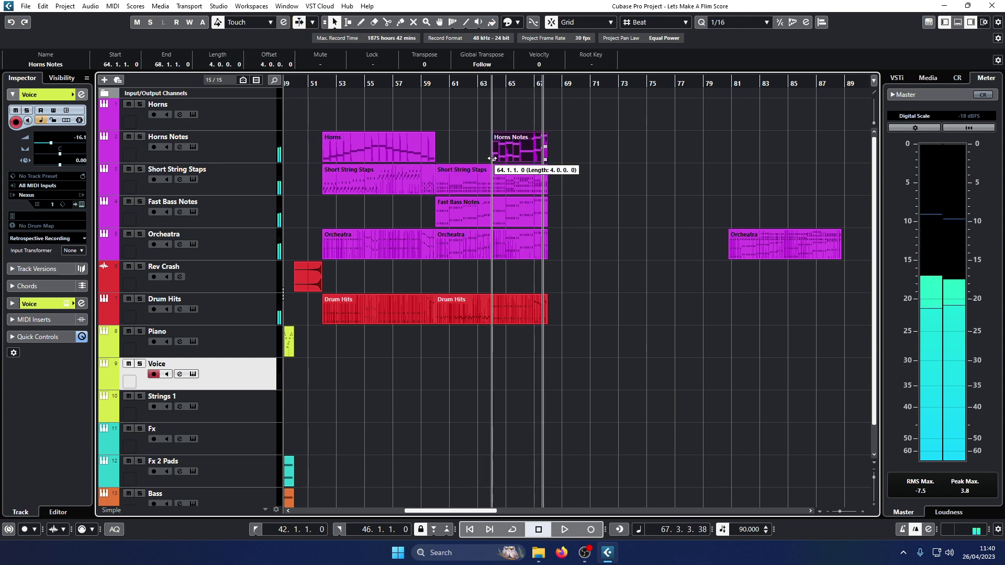
Extend the start of the Horns Notes part back to bar 60 and split the part at bar 64.
{"action": "left_click", "coordinate": [495, 85]}
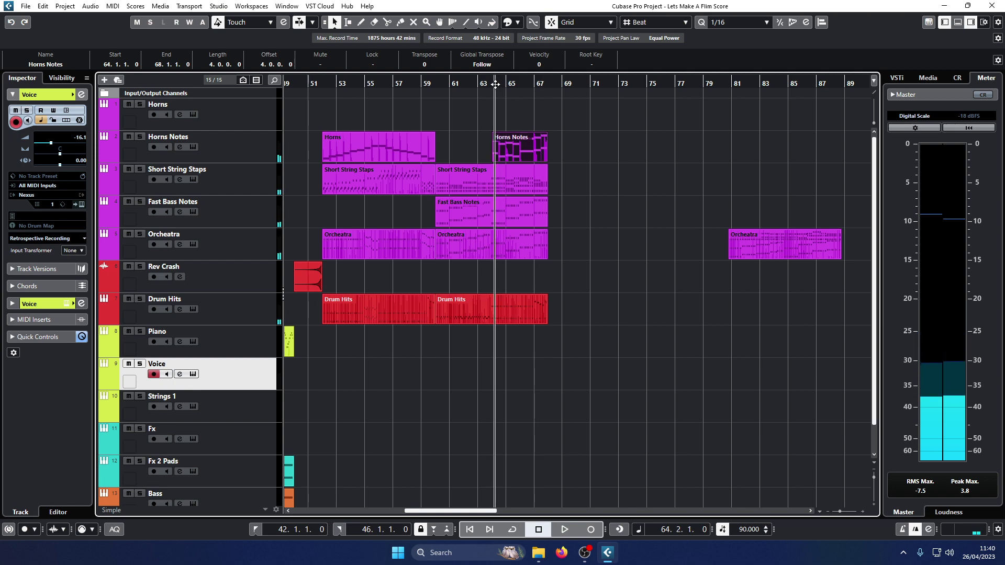
{"action": "left_click_drag", "start_coordinate": [495, 84], "coordinate": [564, 84]}
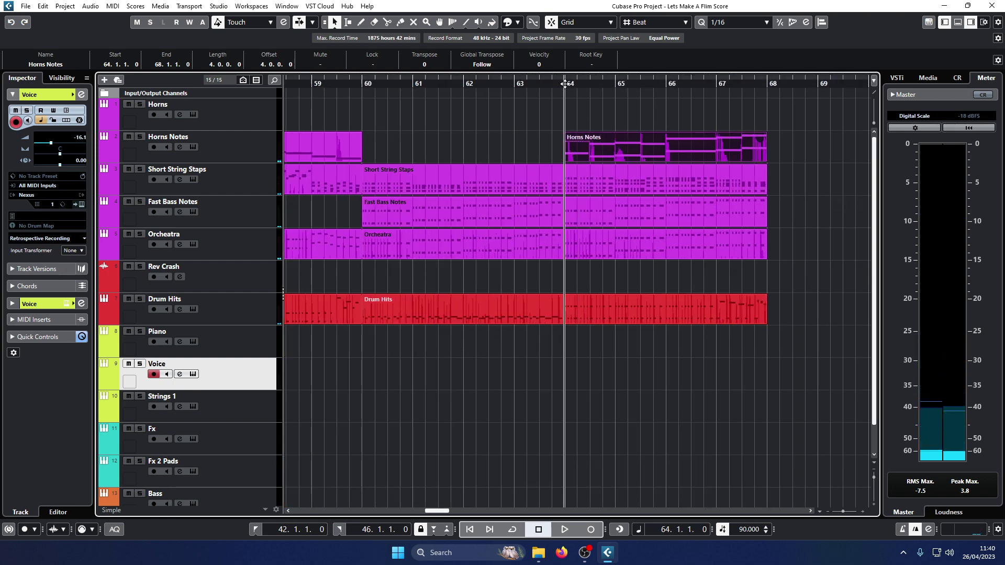
{"action": "left_click_drag", "start_coordinate": [564, 158], "coordinate": [388, 158]}
{"action": "right_click", "coordinate": [389, 158]}
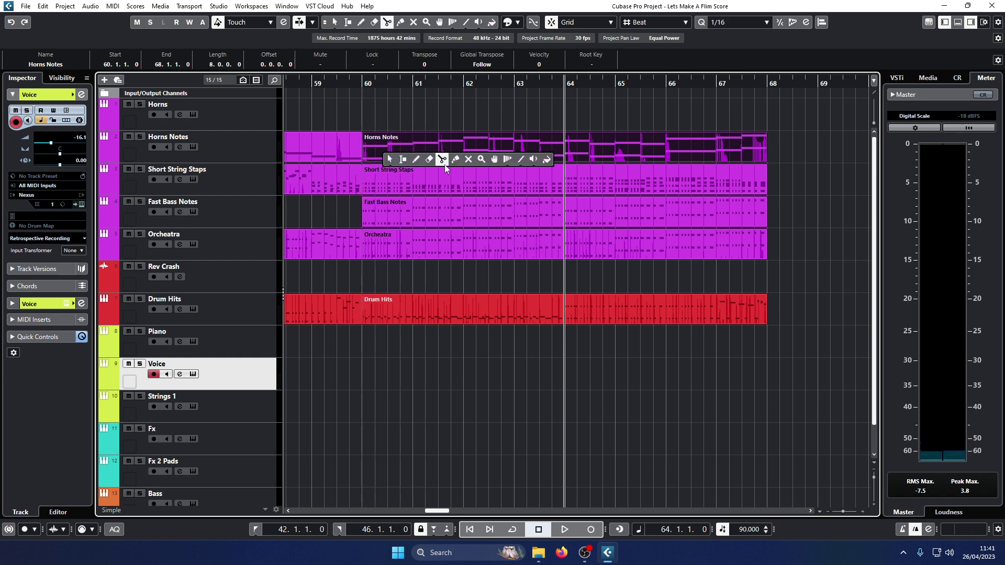
{"action": "left_click", "coordinate": [444, 164]}
{"action": "left_click", "coordinate": [566, 157]}
{"action": "key", "text": "1"}
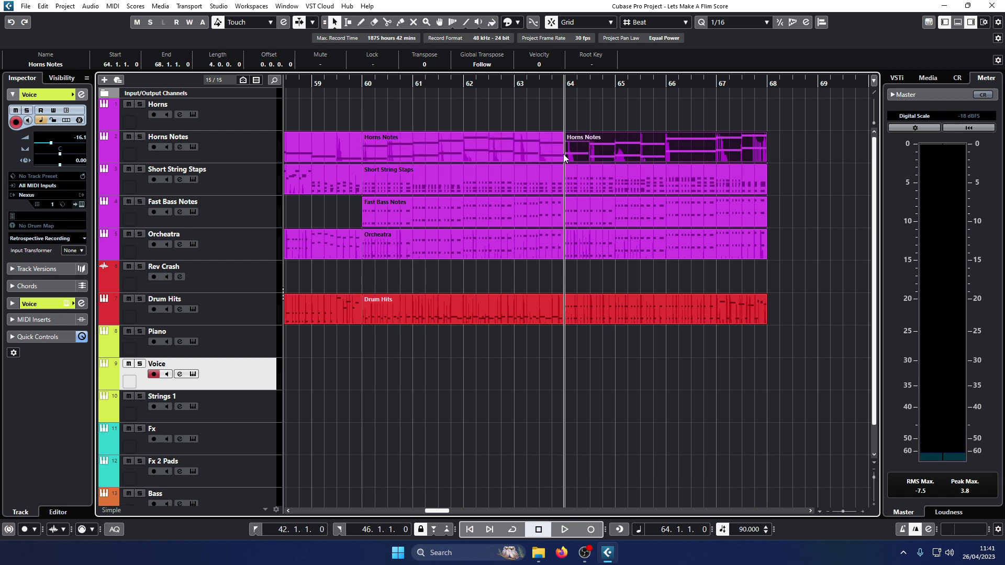
Move the bar 60 to 64 Horns Notes part onto the Voice track, solo that track and play from just before bar 60.
{"action": "left_click", "coordinate": [405, 136]}
{"action": "left_click_drag", "start_coordinate": [405, 136], "coordinate": [411, 372]}
{"action": "left_click", "coordinate": [140, 364]}
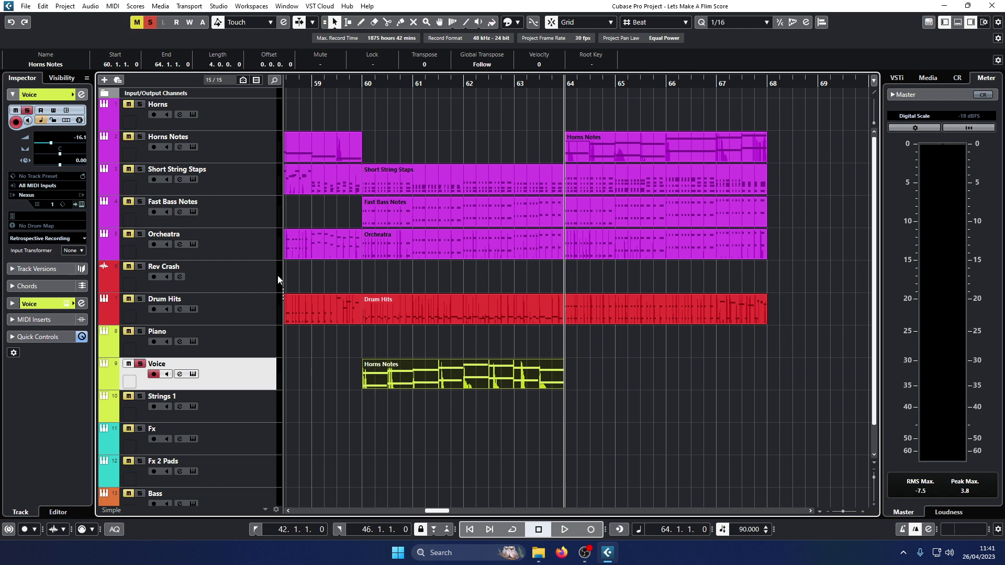
{"action": "left_click", "coordinate": [354, 91]}
{"action": "key", "text": "space"}
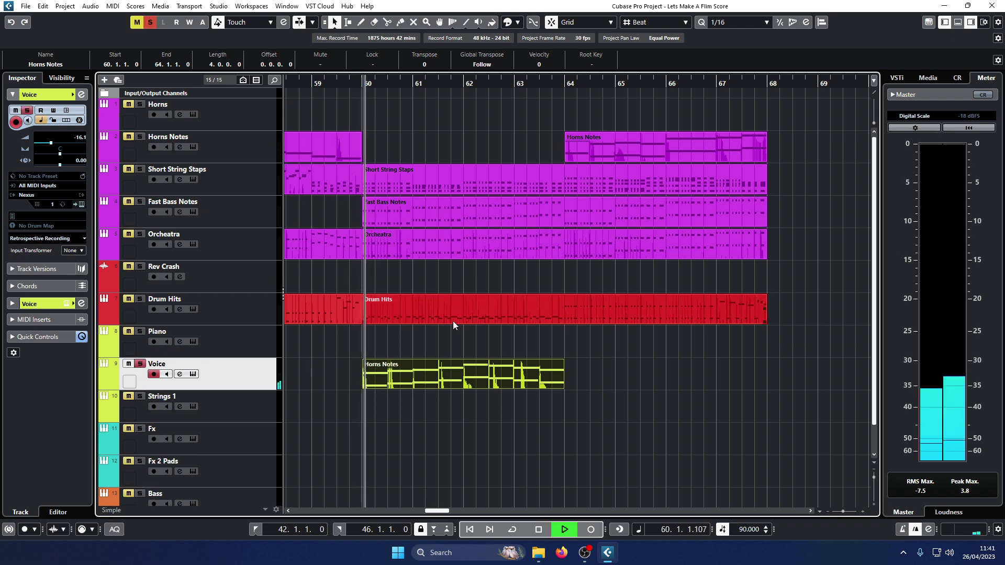
Delete the upper-octave notes from C5 to G#5 in the Voice part, resume playback and close the note editor.
{"action": "double_click", "coordinate": [458, 372]}
{"action": "left_click_drag", "start_coordinate": [231, 288], "coordinate": [480, 237]}
{"action": "key", "text": "g"}
{"action": "key", "text": "g"}
{"action": "key", "text": "g"}
{"action": "key", "text": "g"}
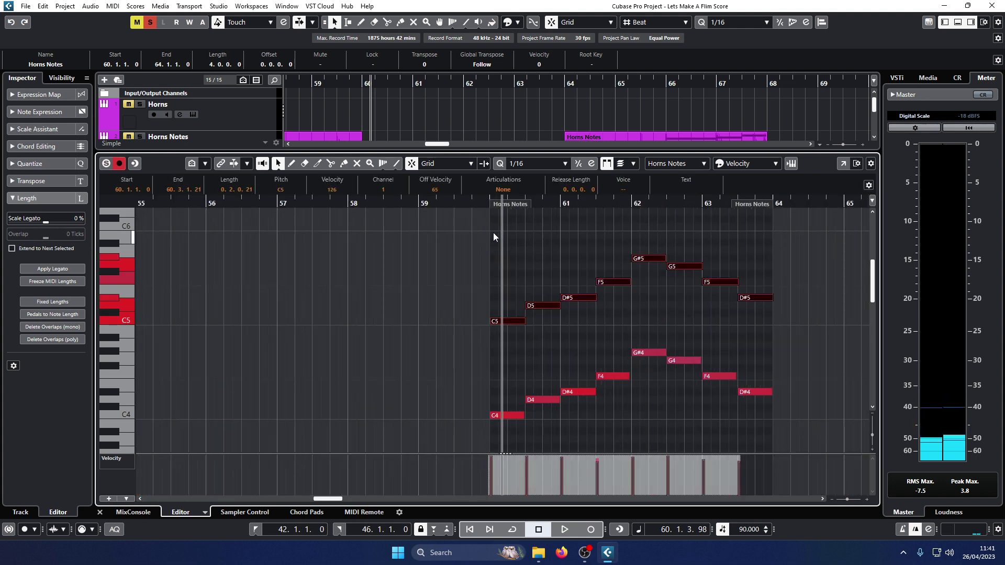
{"action": "key", "text": "Delete"}
{"action": "left_click", "coordinate": [482, 216]}
{"action": "key", "text": "space"}
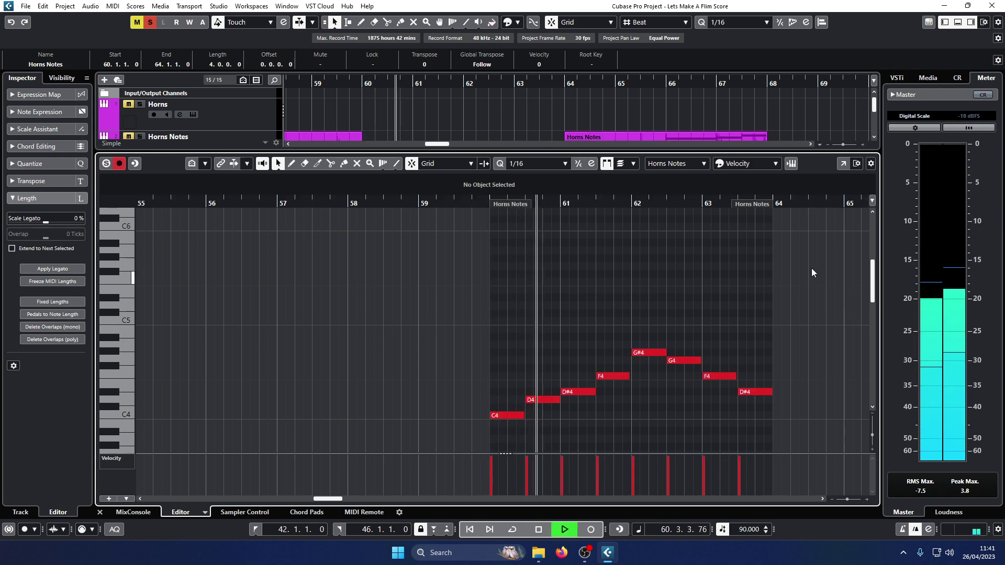
{"action": "left_click", "coordinate": [99, 512]}
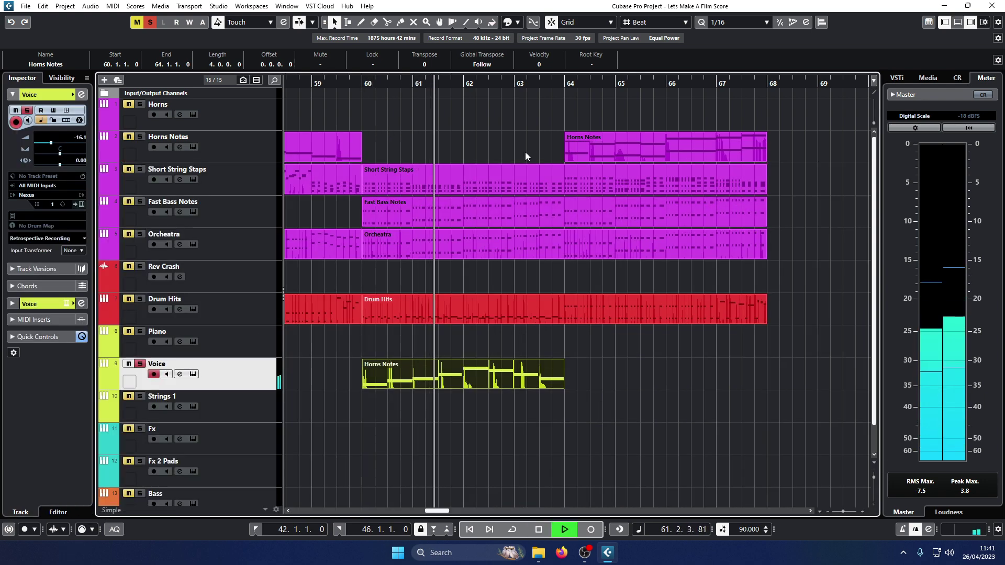
Open the remaining Horns Notes part at bar 64 to examine its notes, close the note editor and stop playback.
{"action": "double_click", "coordinate": [622, 154]}
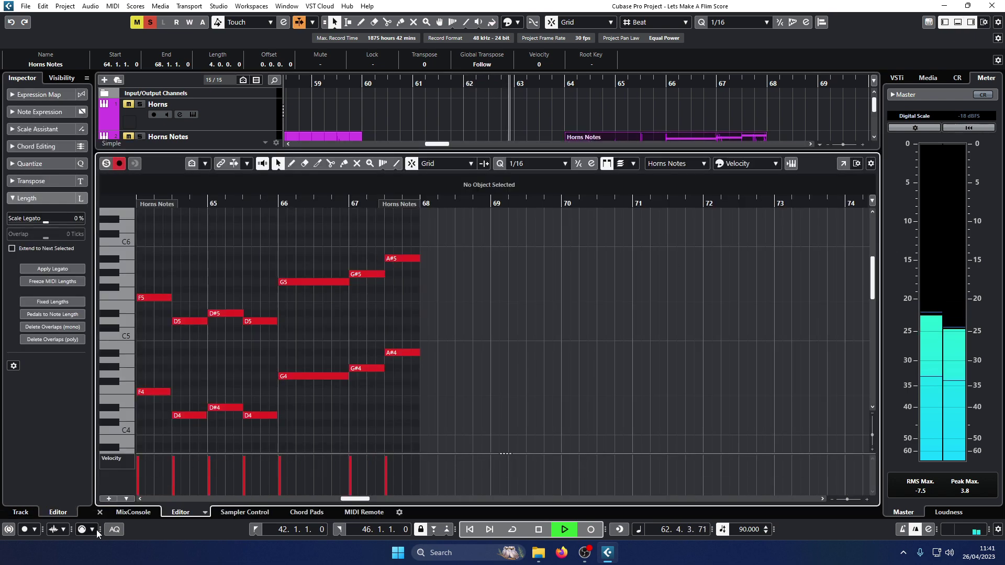
{"action": "left_click", "coordinate": [99, 512]}
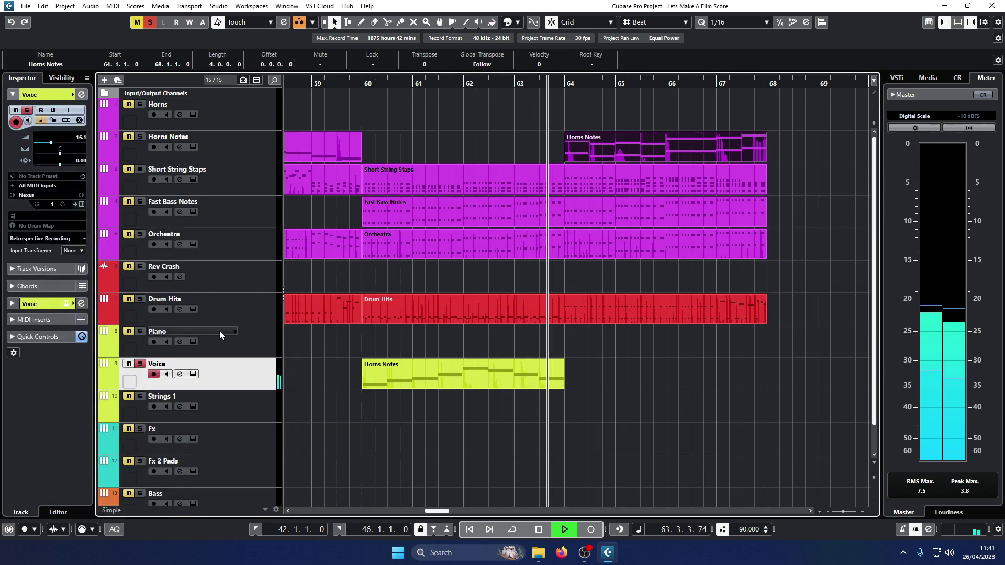
{"action": "key", "text": "space"}
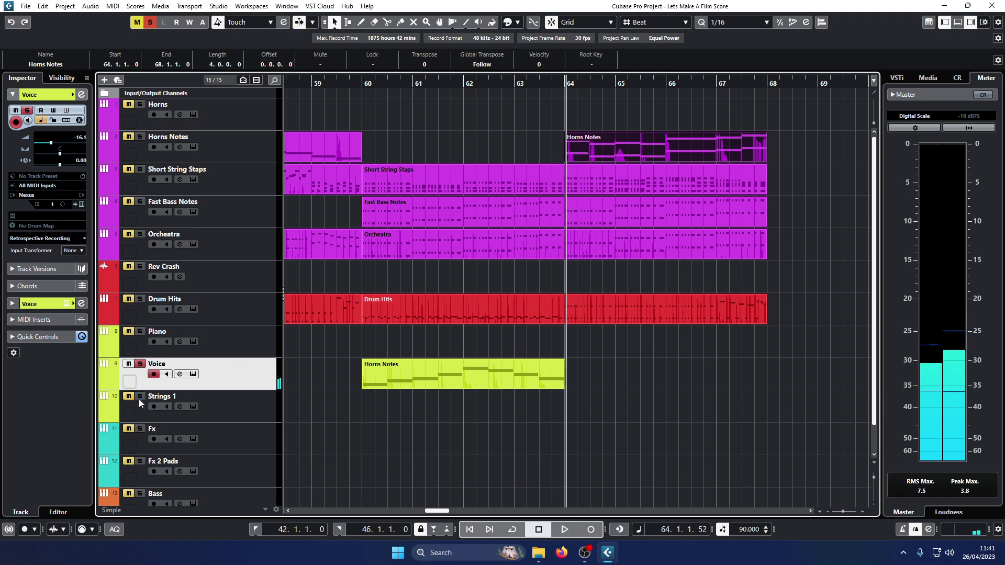
Solo the Strings 1 track as well, copy the Voice part onto it at bar 60 and play both layers.
{"action": "left_click", "coordinate": [139, 398]}
{"action": "left_click_drag", "start_coordinate": [375, 380], "coordinate": [382, 412]}
{"action": "key", "text": "alt+space"}
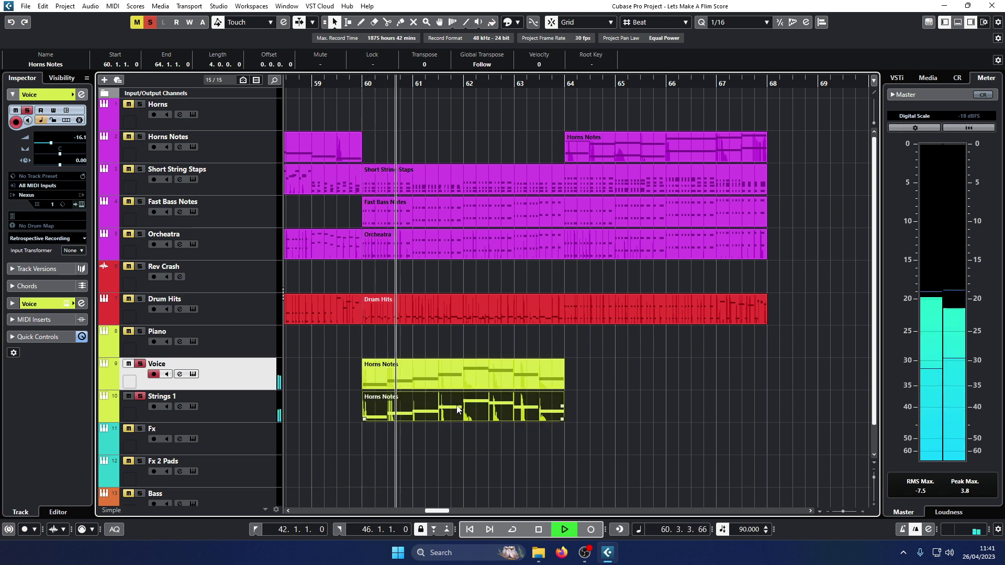
Duplicate all notes of the Strings 1 part one octave higher, starting at C5, resume playback and close the note editor.
{"action": "double_click", "coordinate": [457, 409]}
{"action": "left_click_drag", "start_coordinate": [427, 404], "coordinate": [164, 304]}
{"action": "key", "text": "space"}
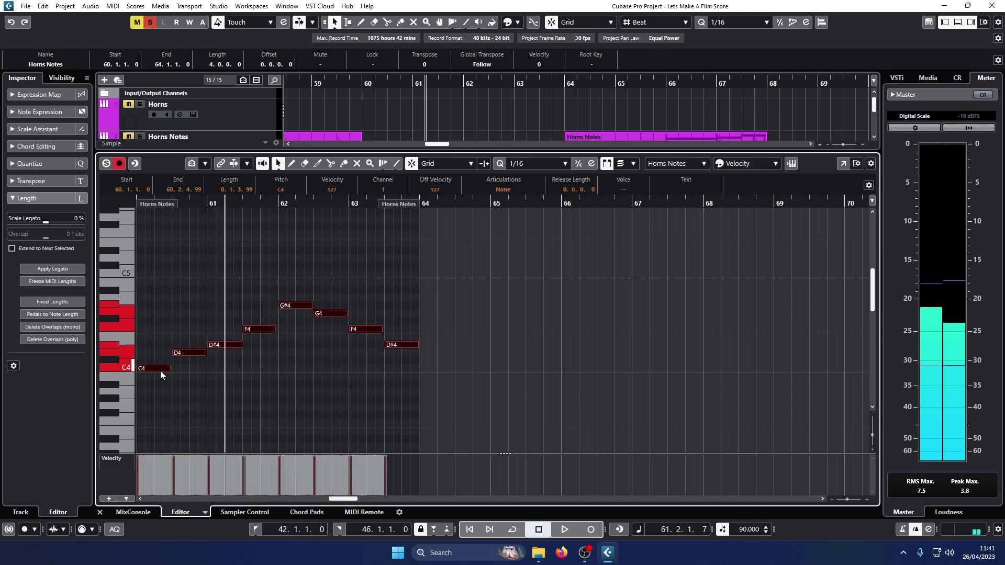
{"action": "left_click_drag", "start_coordinate": [160, 369], "coordinate": [159, 273]}
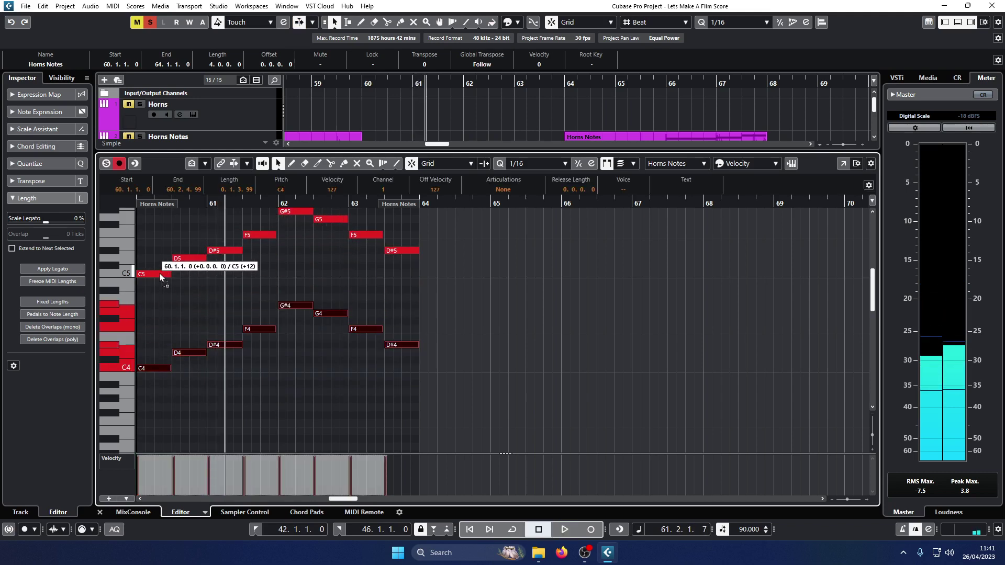
{"action": "left_click", "coordinate": [168, 291]}
{"action": "key", "text": "space"}
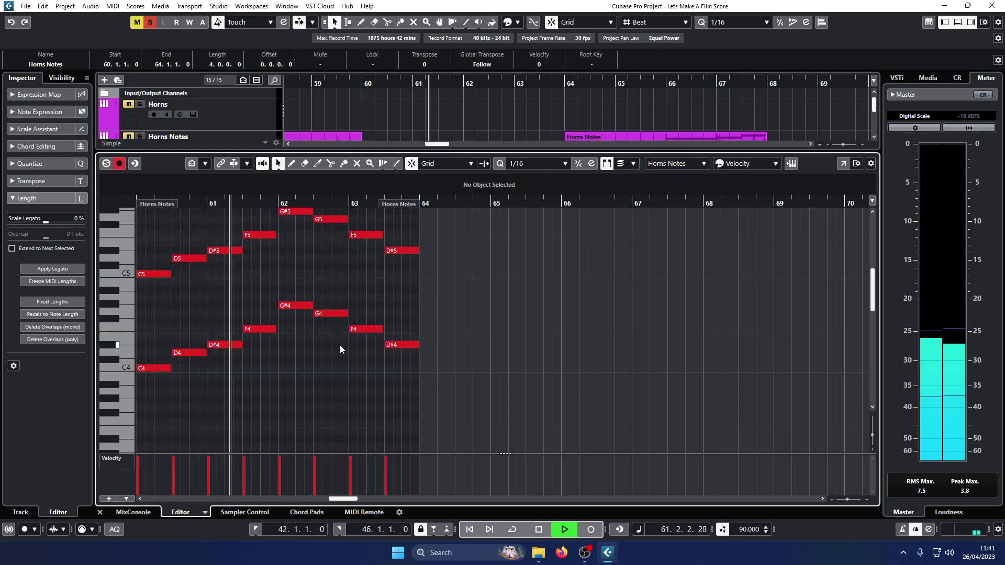
{"action": "left_click", "coordinate": [100, 511]}
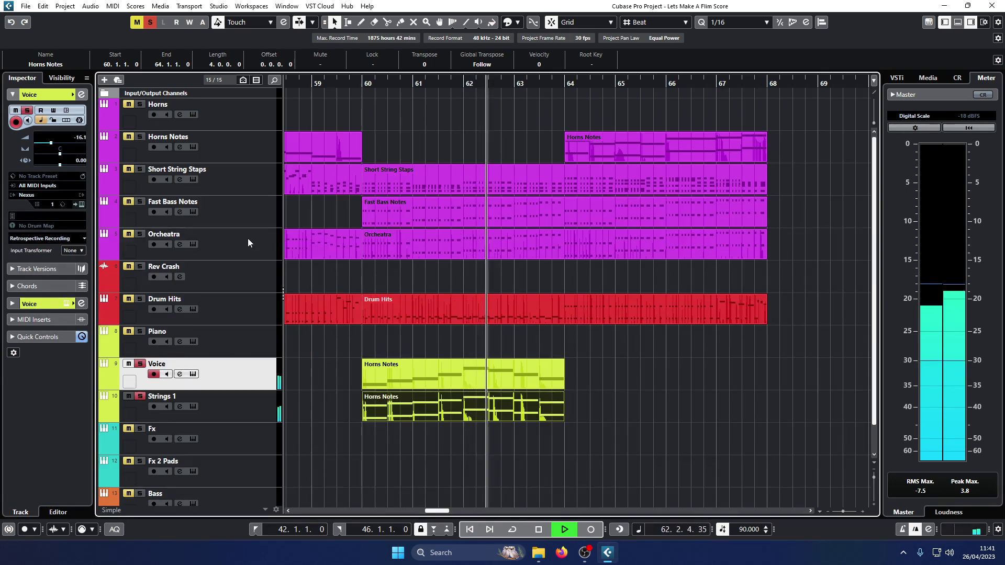
Turn off all track solos and play the full arrangement from about bar 59.
{"action": "left_click", "coordinate": [150, 22]}
{"action": "left_click", "coordinate": [316, 83]}
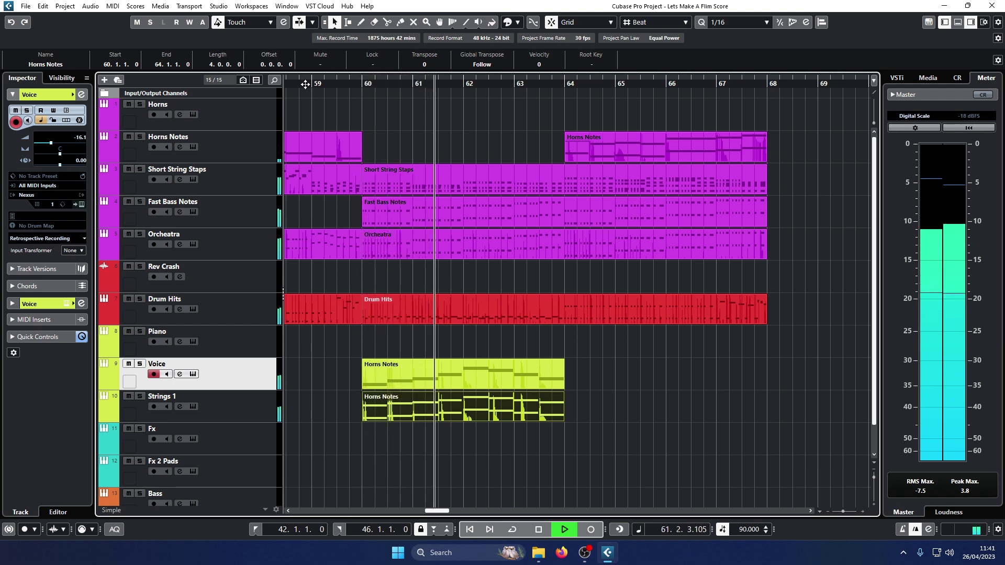
{"action": "key", "text": "g"}
{"action": "key", "text": "g"}
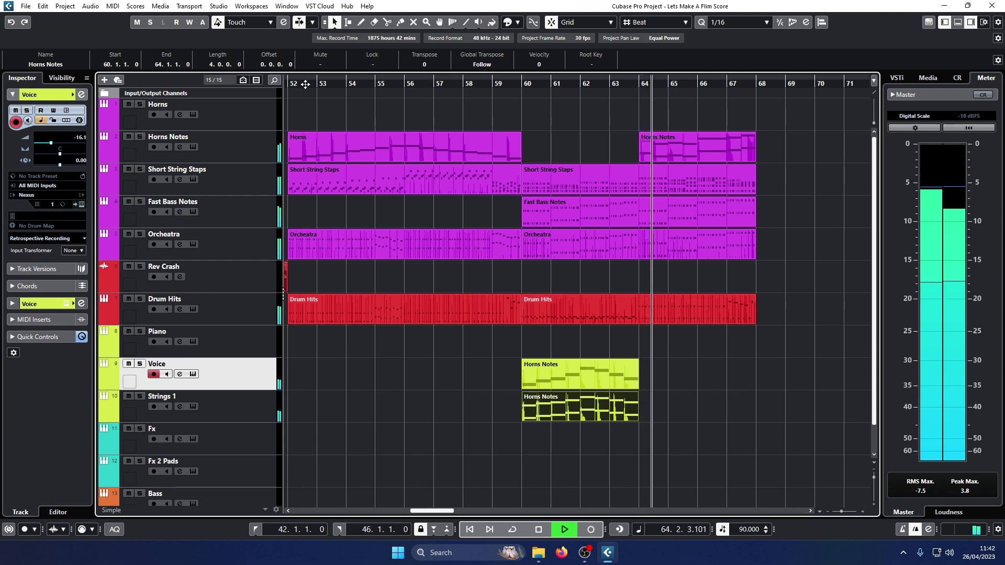
{"action": "left_click_drag", "start_coordinate": [305, 84], "coordinate": [475, 86]}
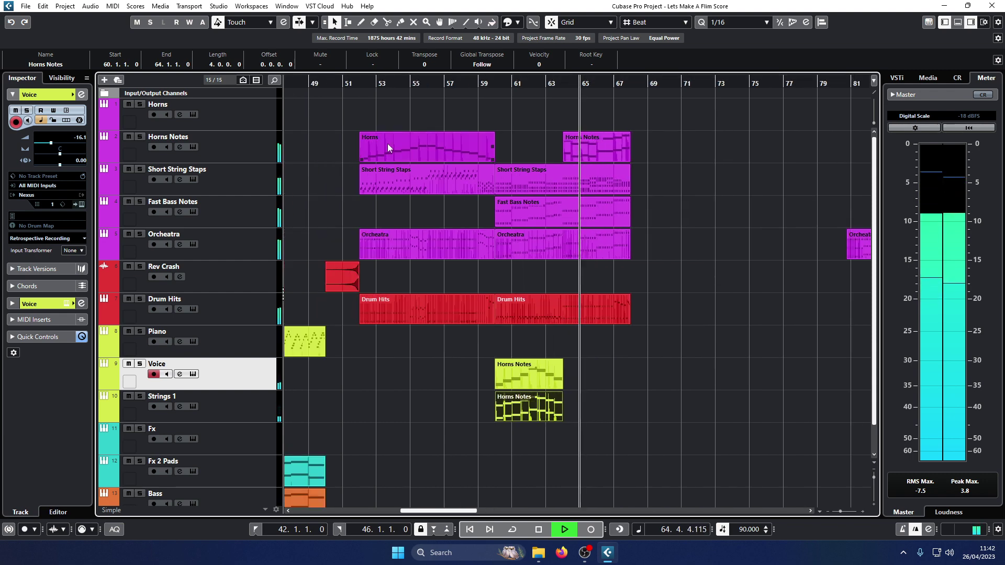
With playback running from about bar 59, copy the Horns Notes part at bar 64 onto the Voice and Strings 1 tracks.
{"action": "left_click", "coordinate": [475, 86]}
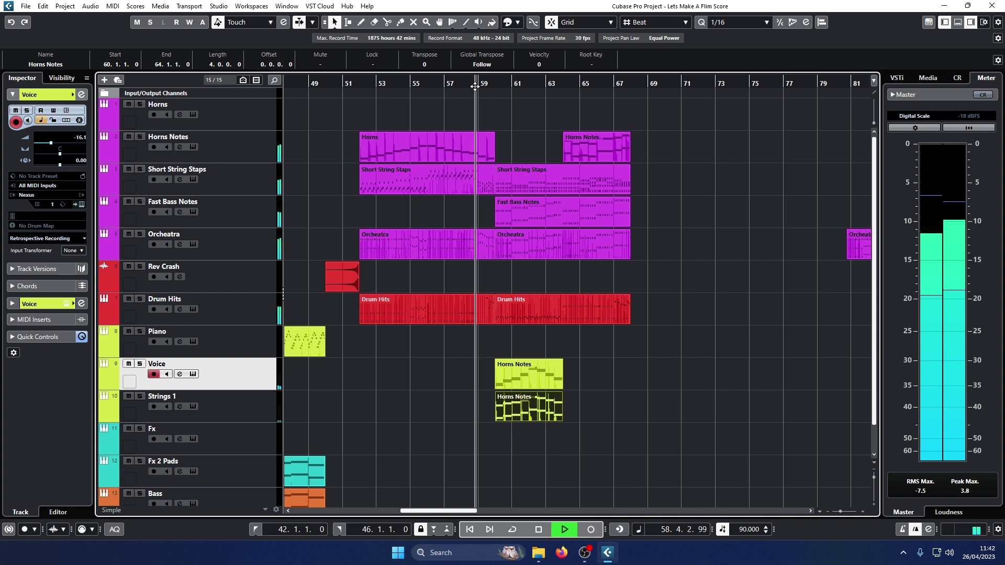
{"action": "left_click", "coordinate": [604, 150]}
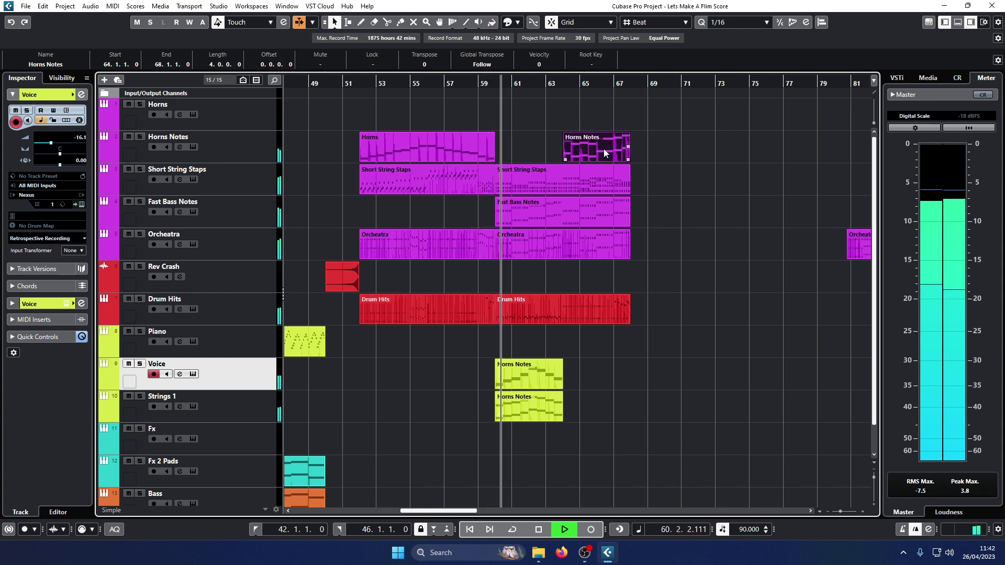
{"action": "left_click_drag", "start_coordinate": [605, 149], "coordinate": [604, 370]}
{"action": "left_click", "coordinate": [613, 415]}
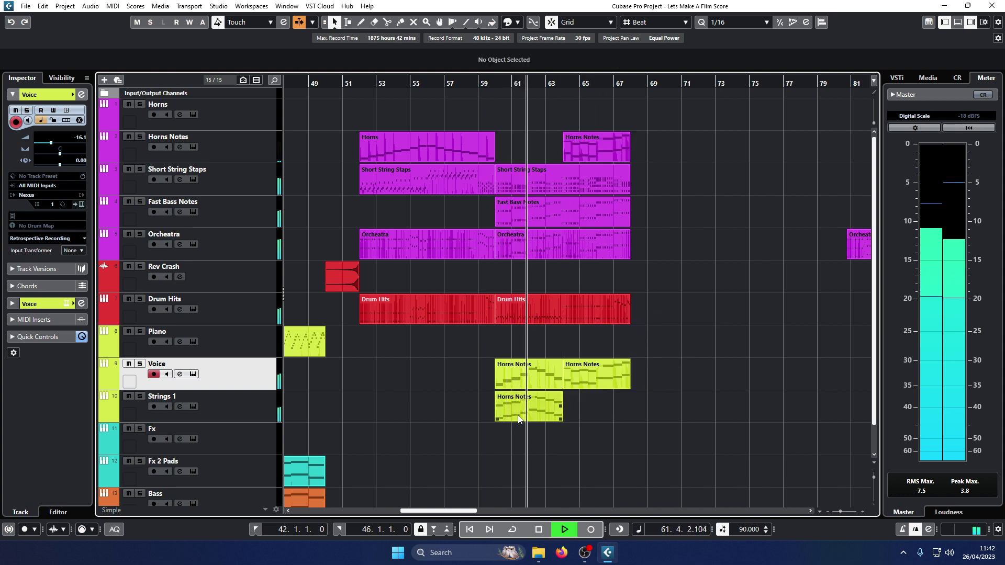
{"action": "left_click", "coordinate": [627, 146]}
{"action": "left_click_drag", "start_coordinate": [660, 328], "coordinate": [602, 418]}
{"action": "left_click", "coordinate": [607, 431]}
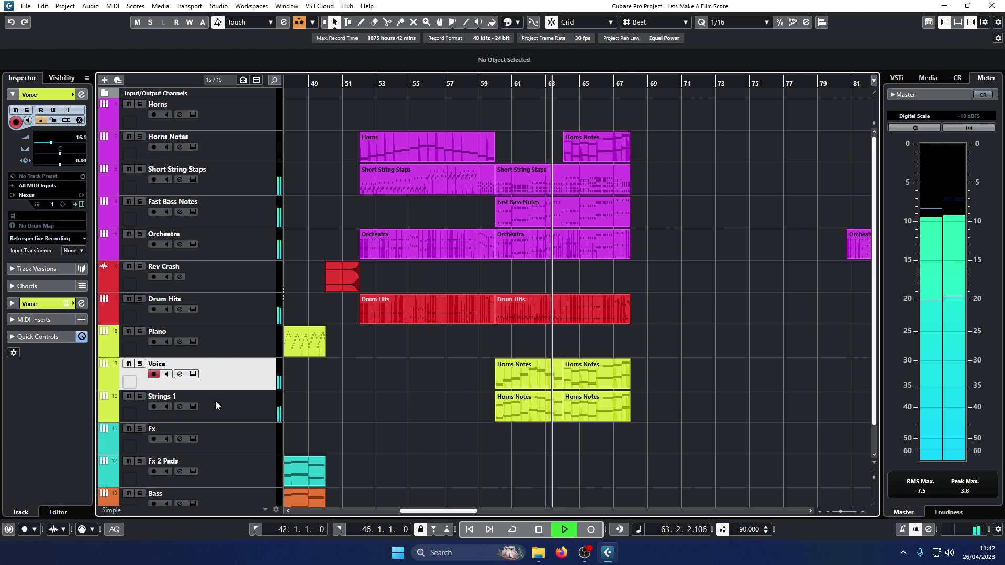
Solo Voice and delete the upper notes of its bar 64 part, keeping the single F4 to A#4 line, and close the note editor.
{"action": "left_click", "coordinate": [139, 363]}
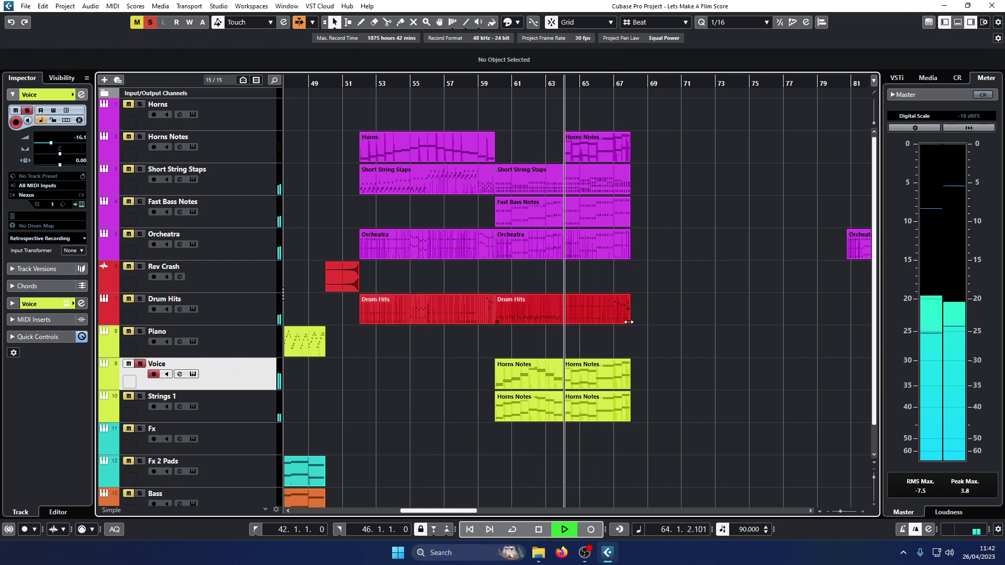
{"action": "double_click", "coordinate": [596, 374]}
{"action": "key", "text": "space"}
{"action": "left_click_drag", "start_coordinate": [381, 314], "coordinate": [293, 339]}
{"action": "key", "text": "Delete"}
{"action": "key", "text": "Delete"}
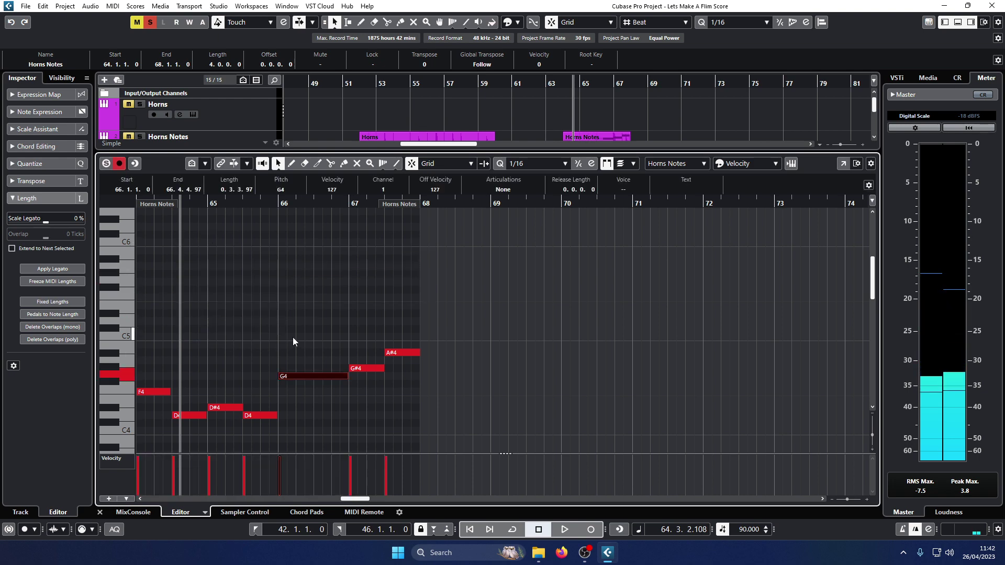
{"action": "key", "text": "space"}
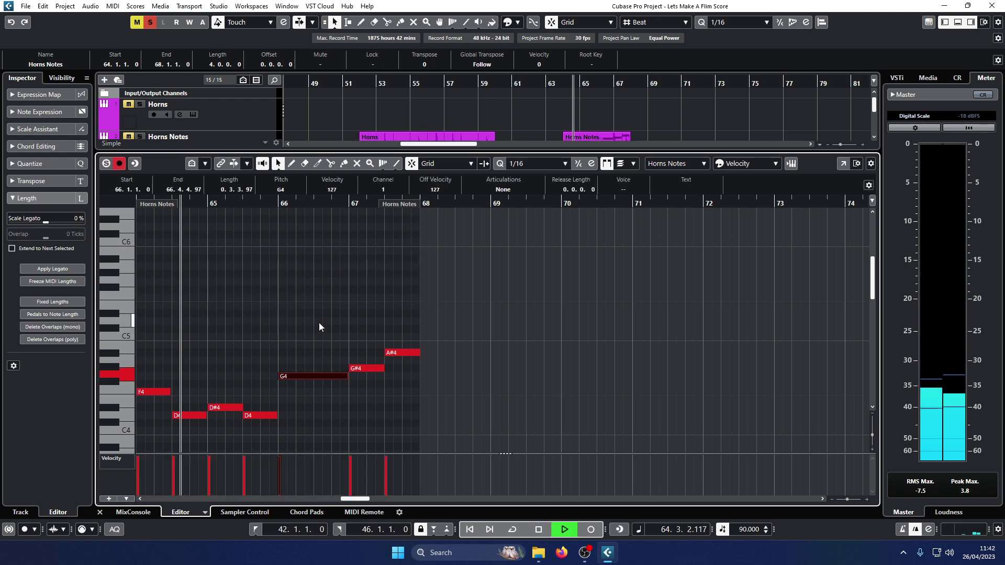
{"action": "left_click", "coordinate": [100, 512]}
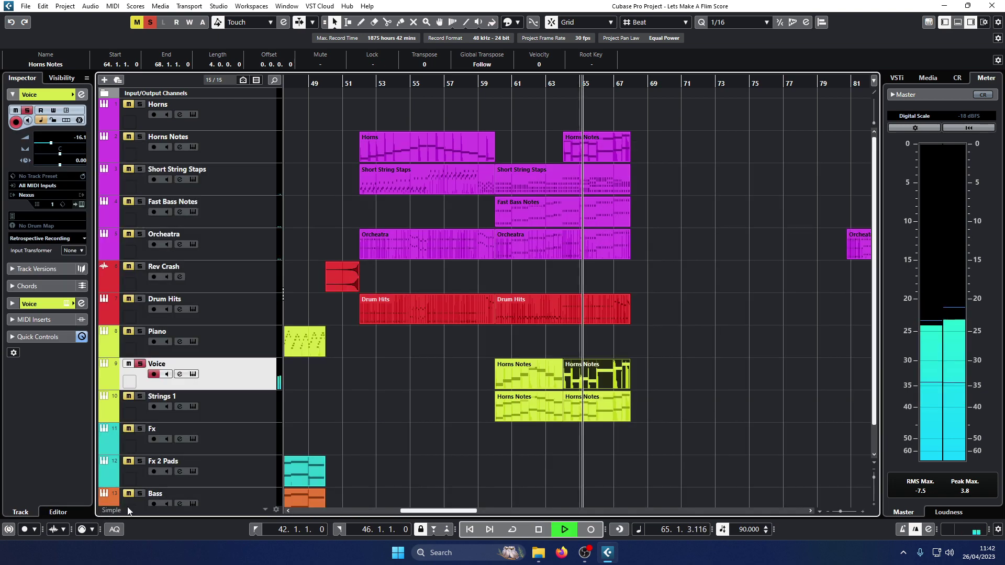
Solo Strings 1 alongside Voice from about bar 62, clear all solos and play the full arrangement up to bar 68.
{"action": "left_click", "coordinate": [140, 396]}
{"action": "left_click", "coordinate": [541, 83]}
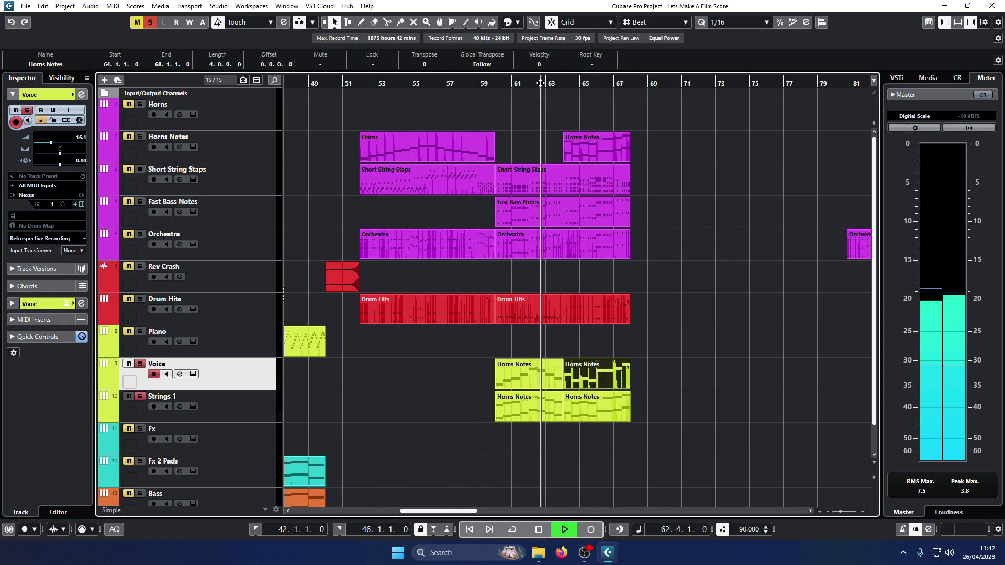
{"action": "left_click", "coordinate": [136, 22]}
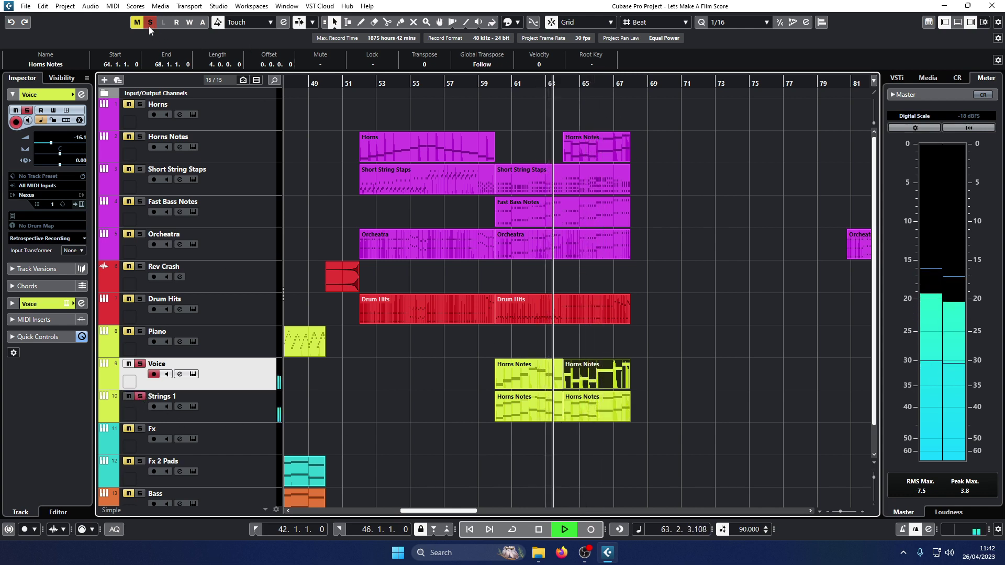
{"action": "left_click", "coordinate": [150, 22]}
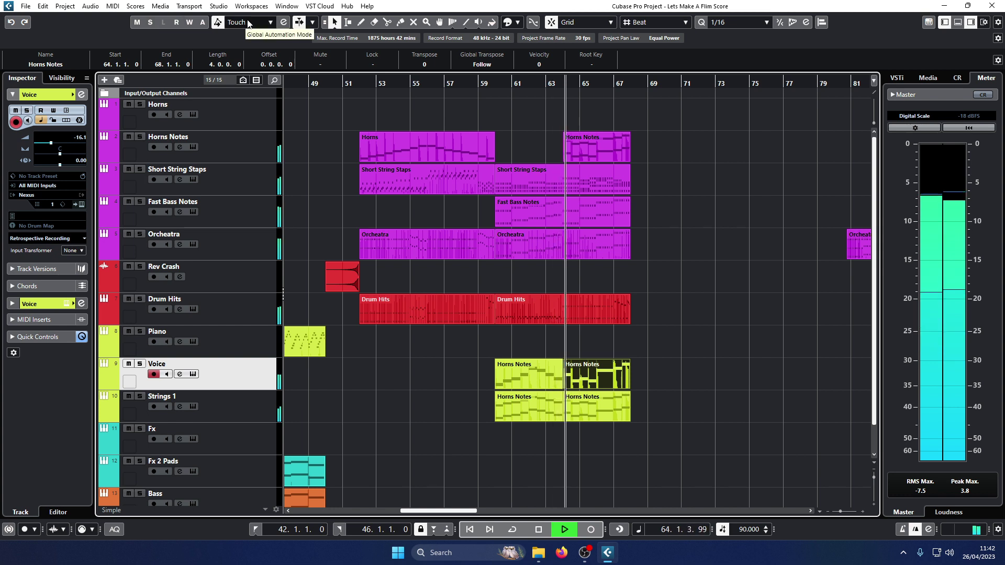
{"action": "left_click", "coordinate": [777, 266]}
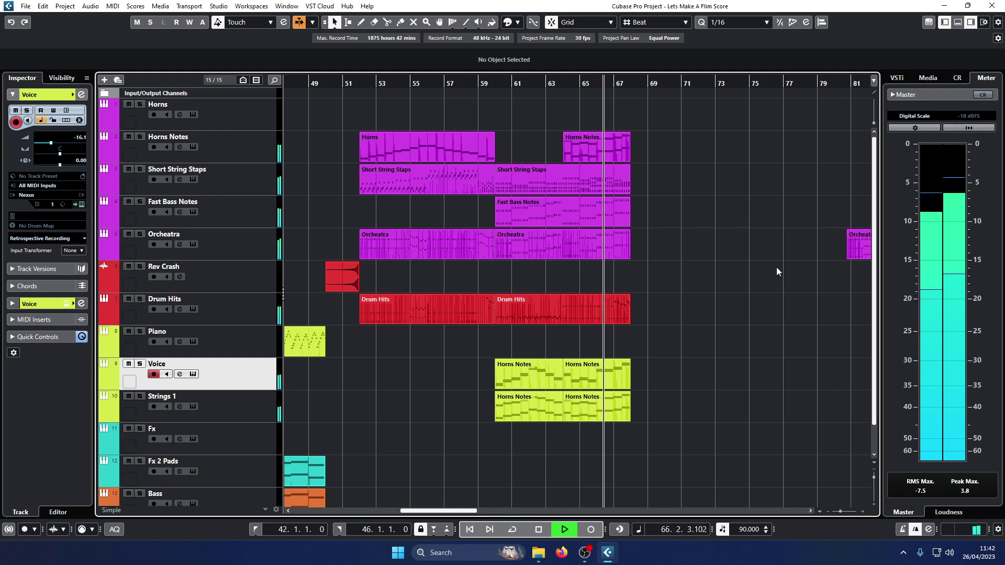
{"action": "key", "text": "g"}
{"action": "key", "text": "g"}
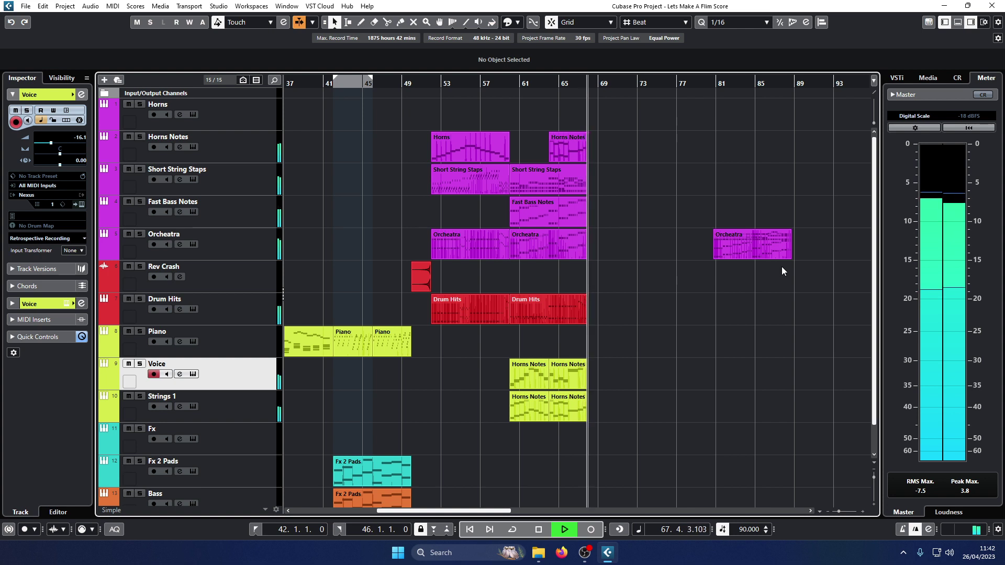
{"action": "key", "text": "space"}
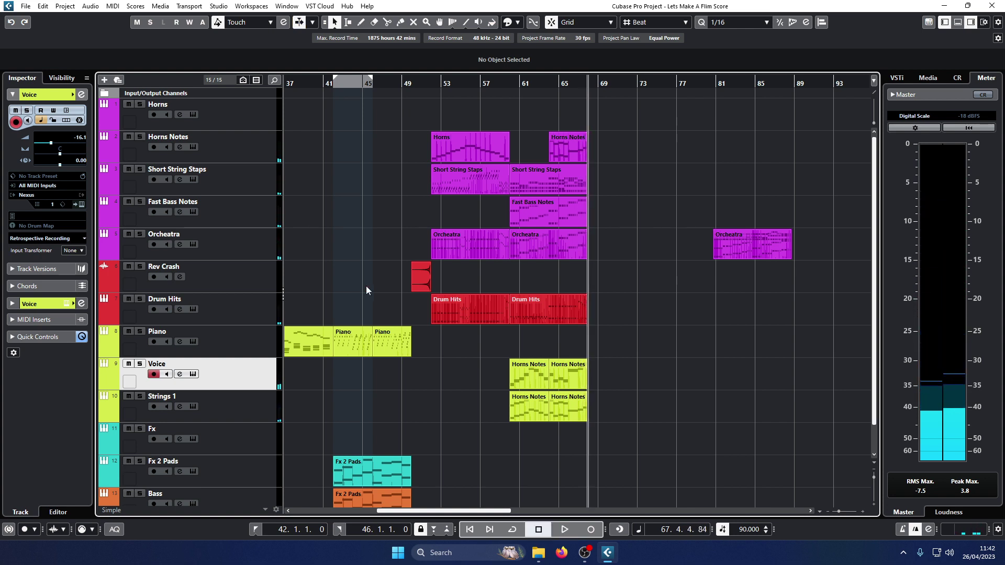
Play the full arrangement from bar 50 through the end of the climax at bar 68.
{"action": "key", "text": "g"}
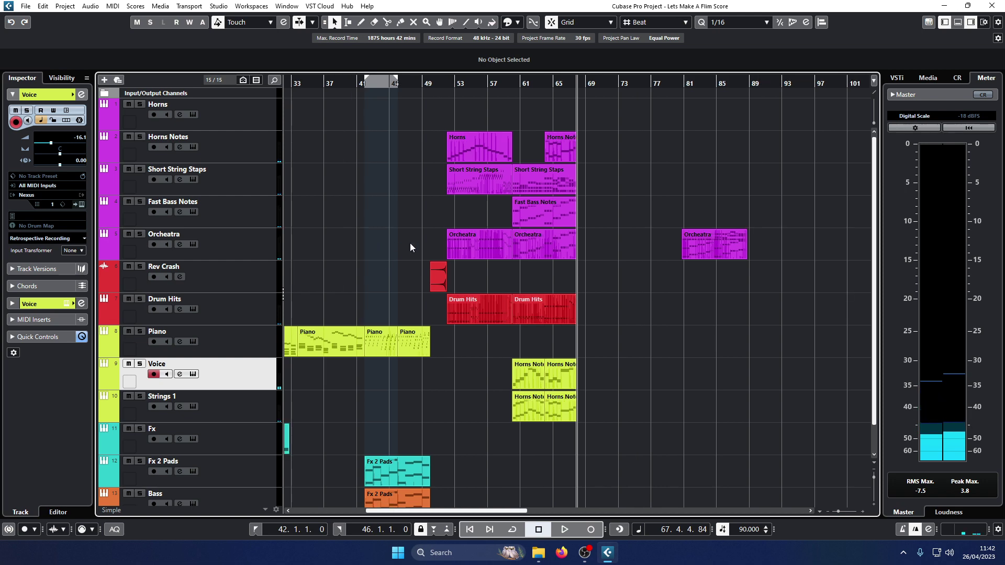
{"action": "left_click", "coordinate": [430, 83]}
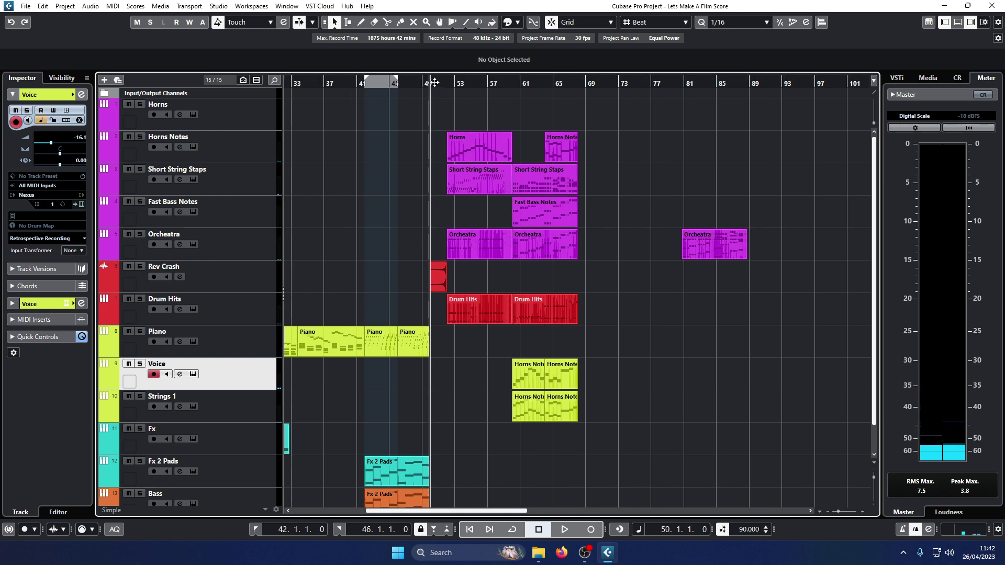
{"action": "scroll", "coordinate": [570, 242], "scroll_direction": "left", "scroll_amount": 10}
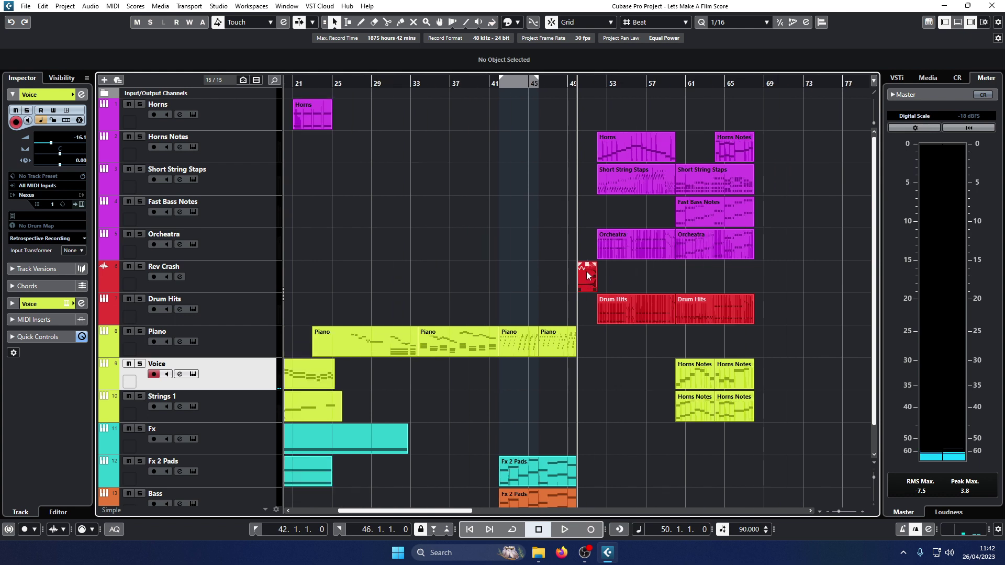
{"action": "key", "text": "space"}
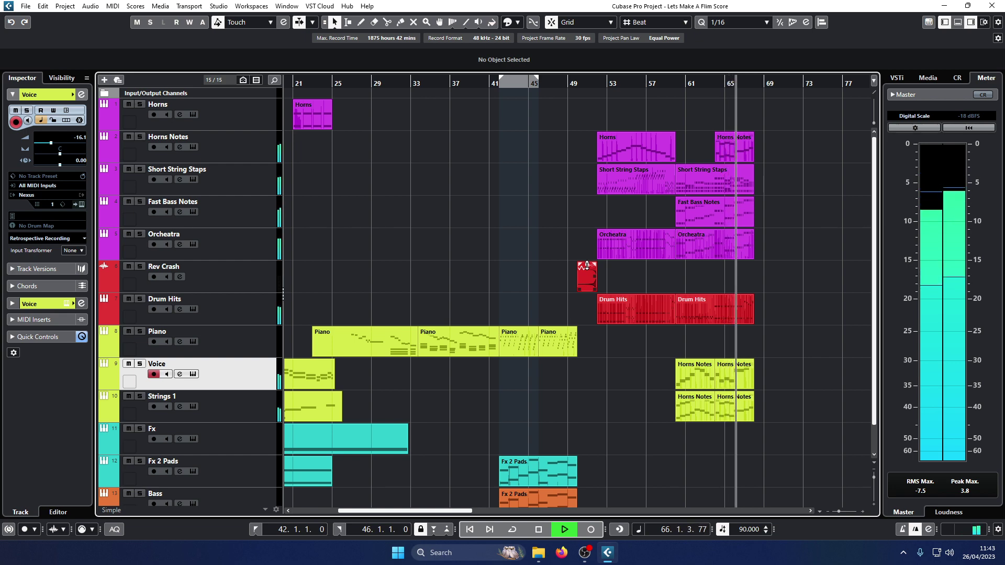
{"action": "key", "text": "h"}
{"action": "key", "text": "h"}
{"action": "key", "text": "g"}
{"action": "key", "text": "g"}
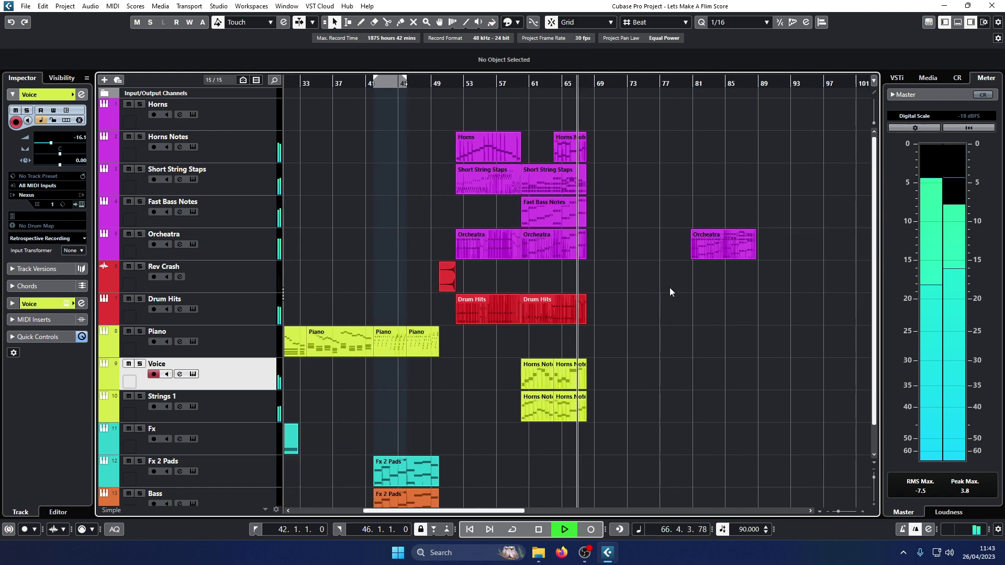
{"action": "key", "text": "g"}
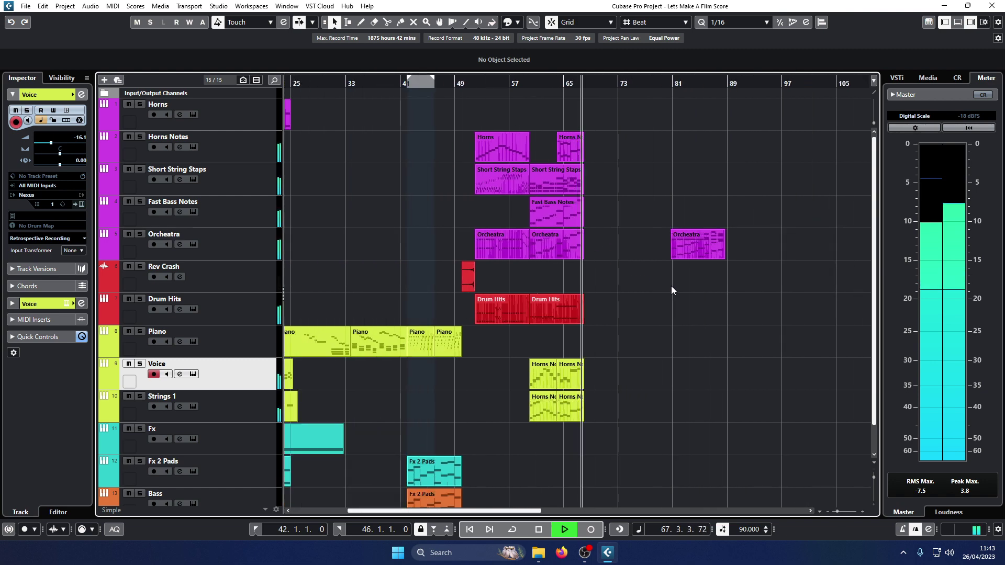
{"action": "key", "text": "space"}
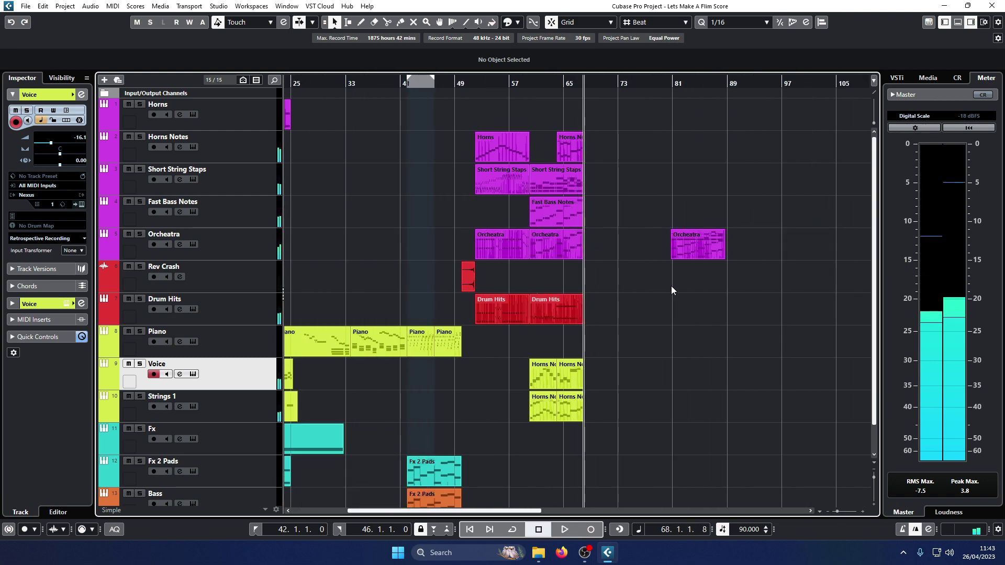
Delete the final D4 and C4 notes in bar 59 of the Horns part starting at bar 52 and close the note editor.
{"action": "scroll", "coordinate": [664, 290], "scroll_direction": "down", "scroll_amount": 1}
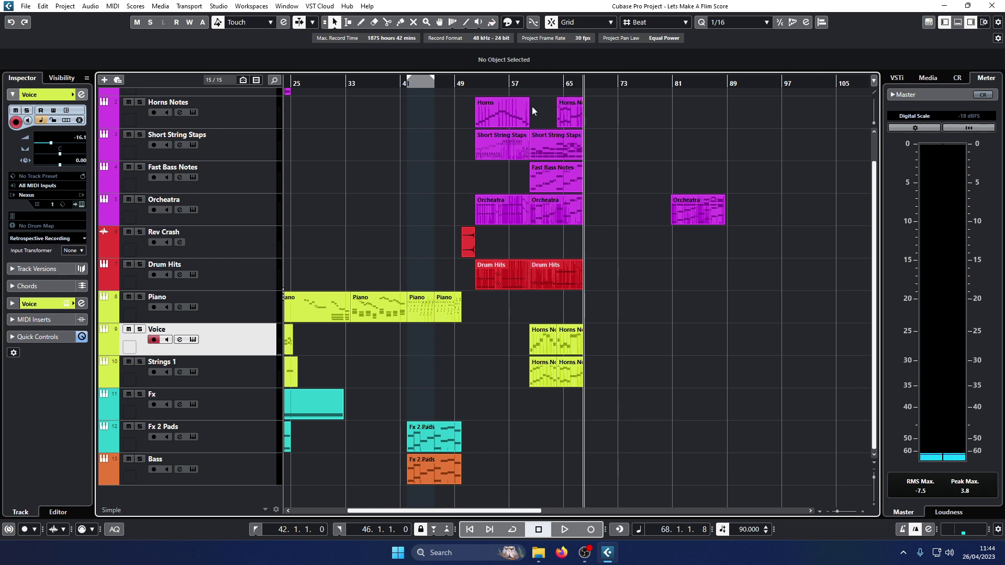
{"action": "left_click", "coordinate": [521, 83]}
{"action": "scroll", "coordinate": [521, 83], "scroll_direction": "up", "scroll_amount": 5}
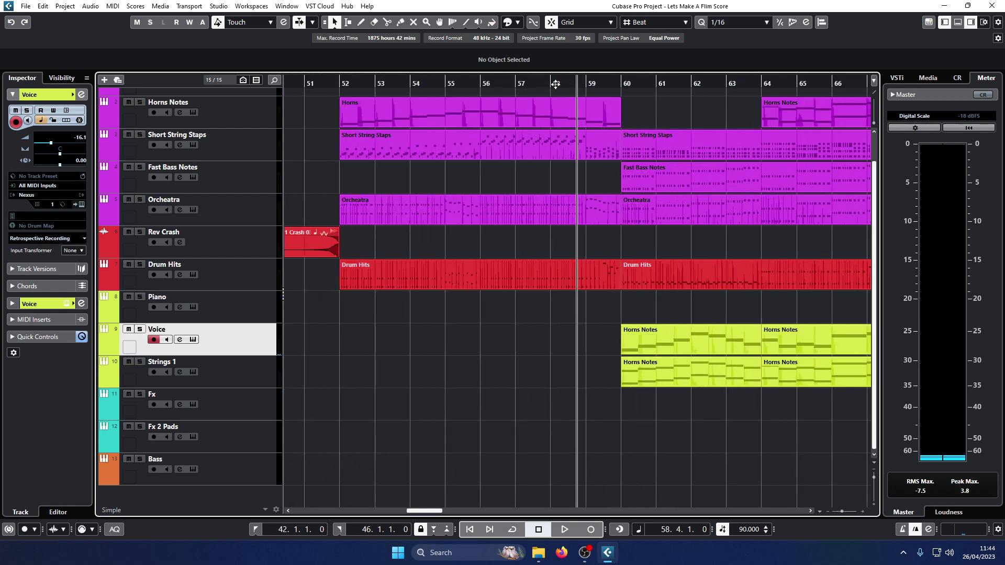
{"action": "left_click", "coordinate": [587, 82]}
{"action": "double_click", "coordinate": [608, 118]}
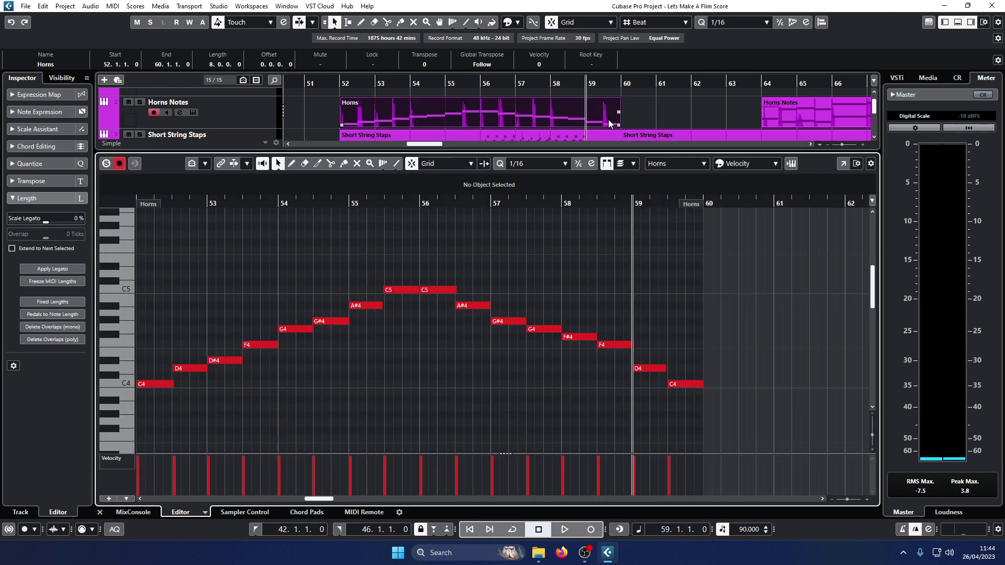
{"action": "left_click_drag", "start_coordinate": [658, 364], "coordinate": [662, 355]}
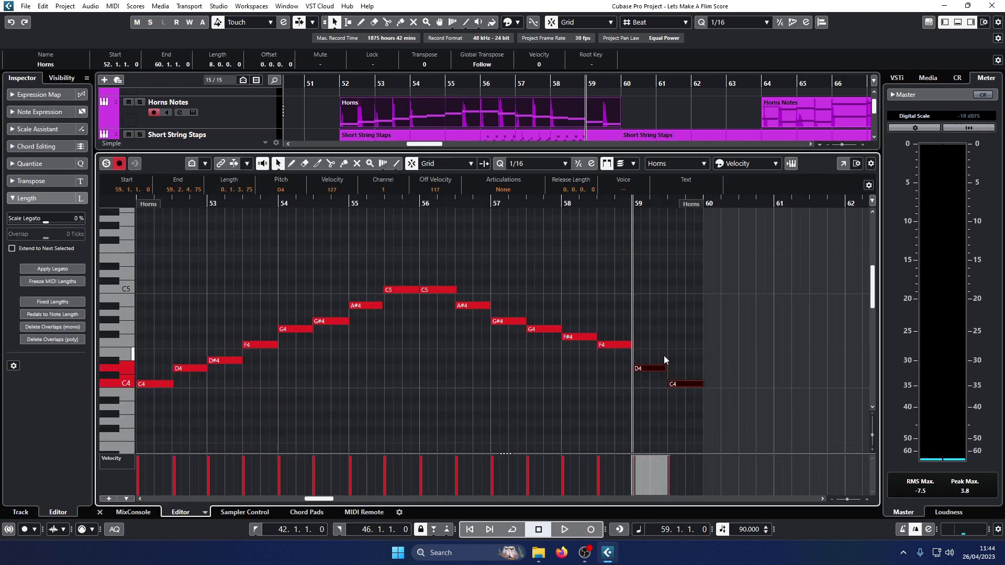
{"action": "key", "text": "Delete"}
{"action": "left_click", "coordinate": [100, 512]}
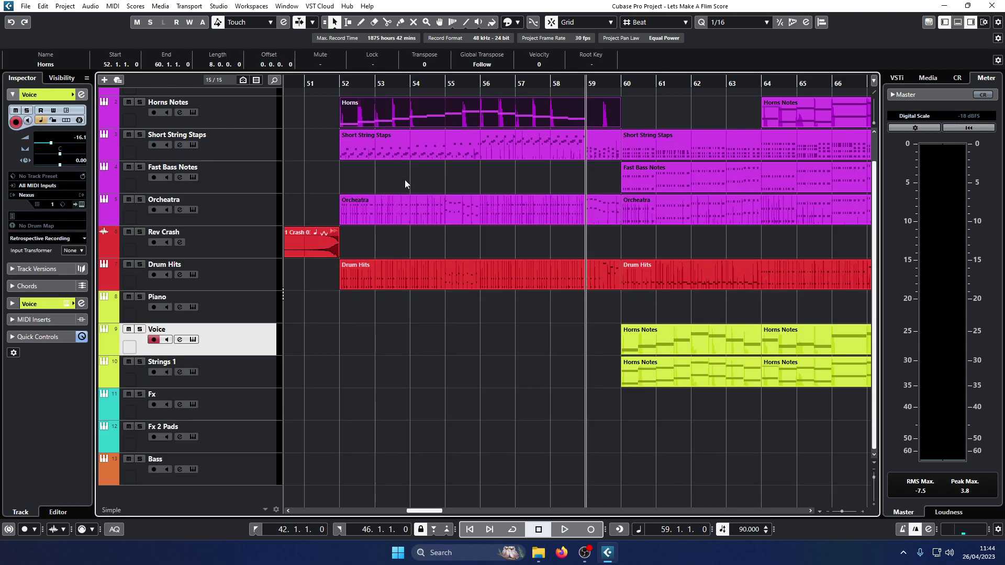
Play the transition from about bar 56 into bar 60 and trim the end of the Horns part back to bar 59.
{"action": "left_click", "coordinate": [490, 83]}
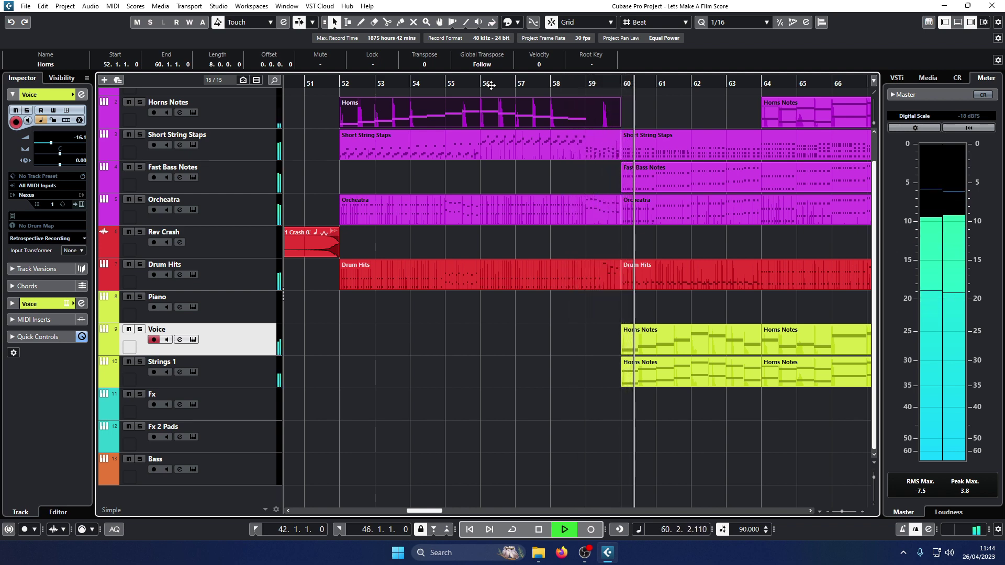
{"action": "key", "text": "space"}
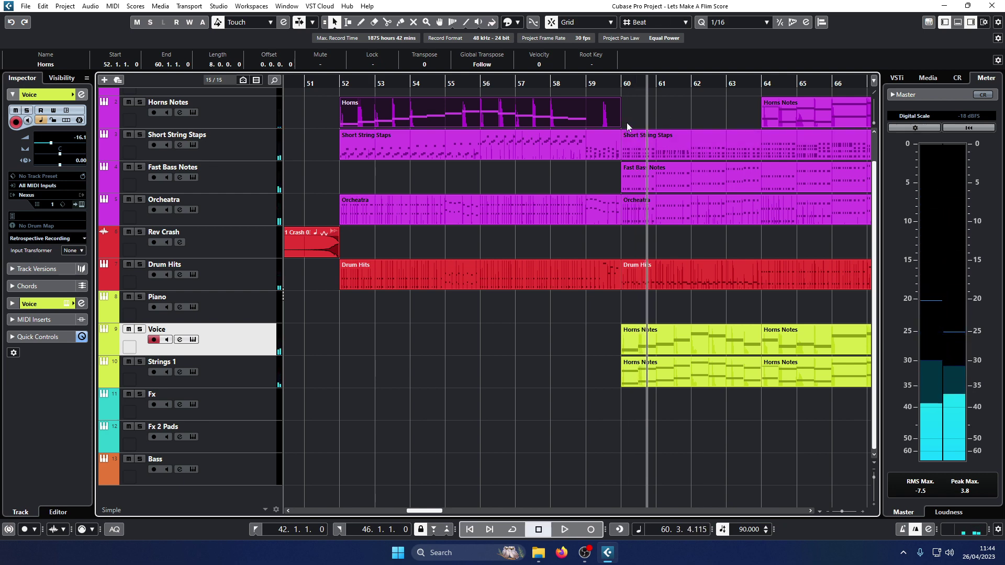
{"action": "left_click_drag", "start_coordinate": [619, 124], "coordinate": [606, 346]}
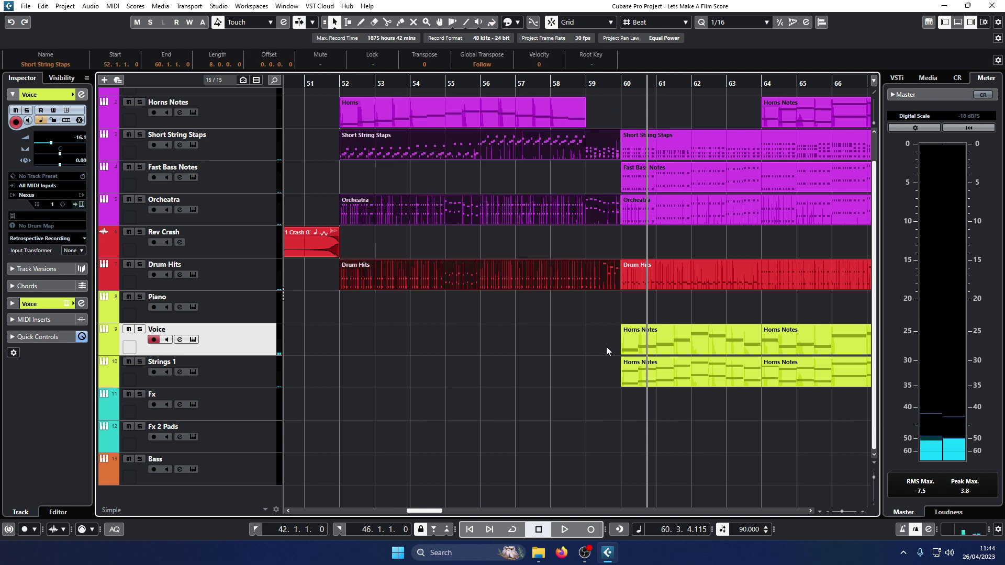
{"action": "left_click", "coordinate": [571, 92]}
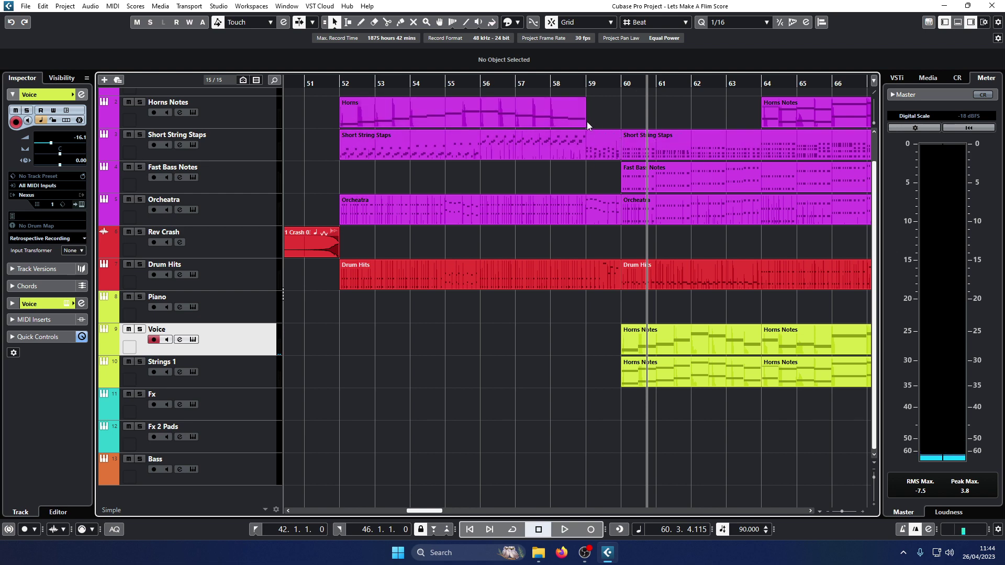
Move the separate Orcheatra part near bar 80 eight bars further along the timeline and resume playback from about bar 60.
{"action": "scroll", "coordinate": [587, 120], "scroll_direction": "down", "scroll_amount": 5}
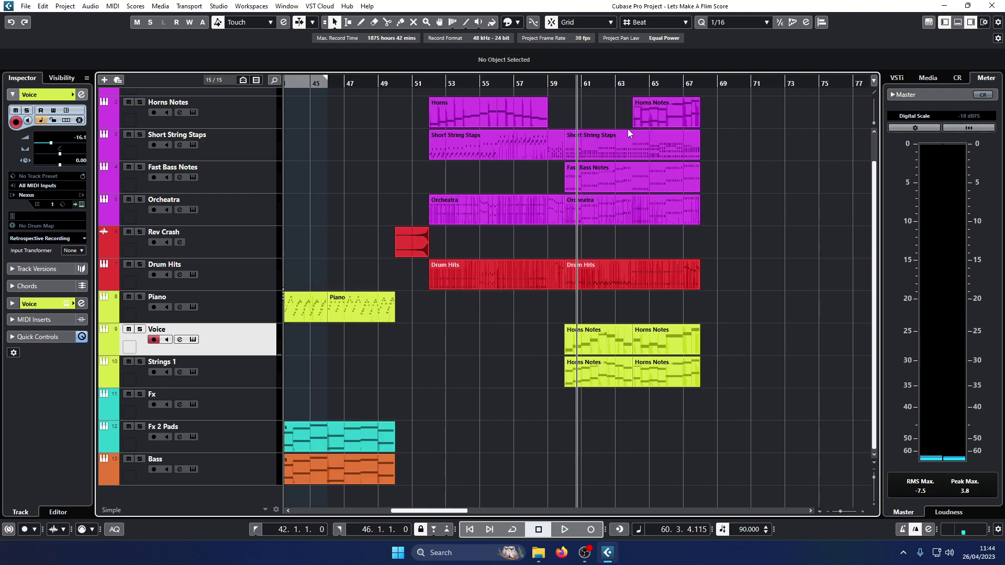
{"action": "scroll", "coordinate": [629, 130], "scroll_direction": "down", "scroll_amount": 2}
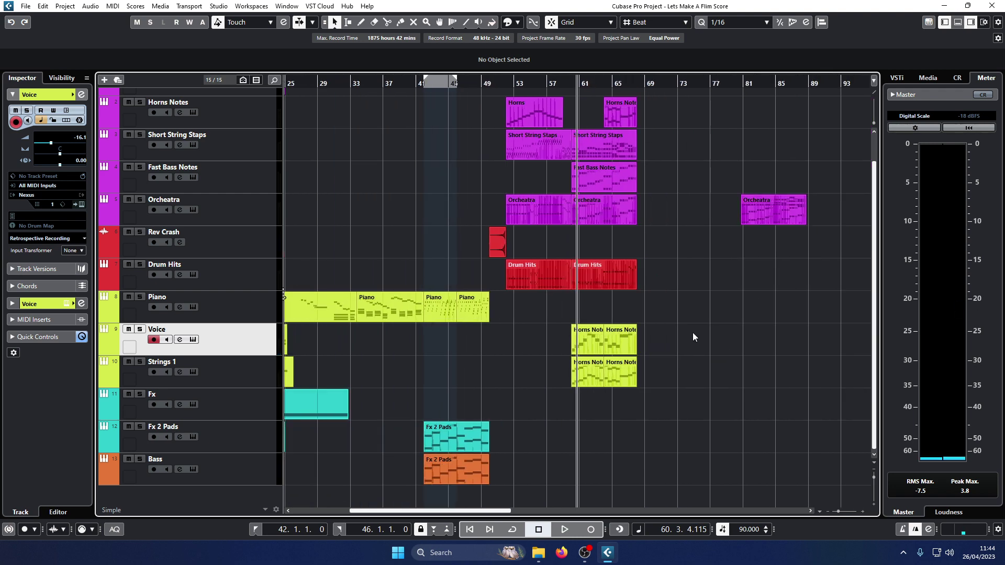
{"action": "left_click", "coordinate": [777, 213]}
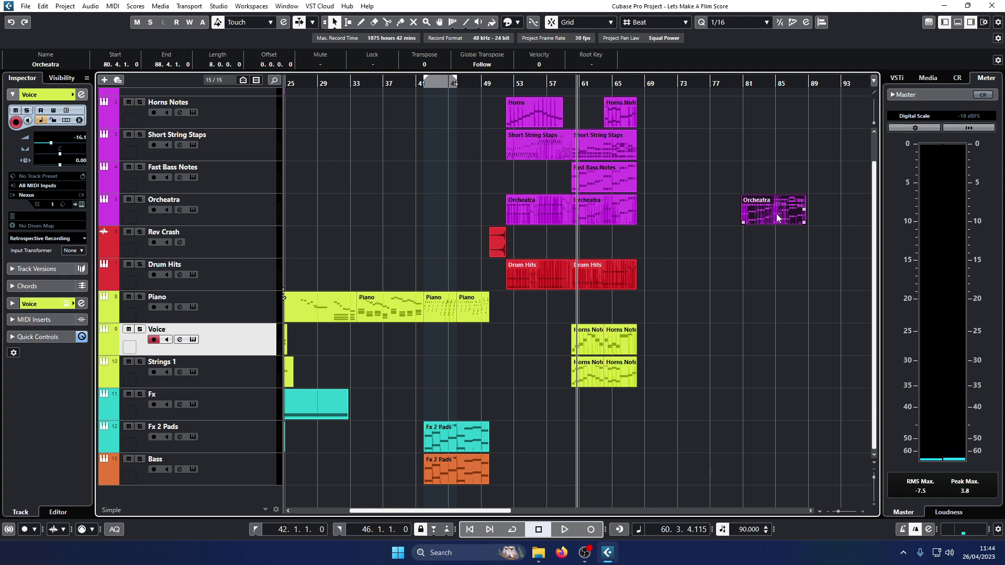
{"action": "left_click_drag", "start_coordinate": [777, 214], "coordinate": [839, 214]}
{"action": "left_click", "coordinate": [422, 146]}
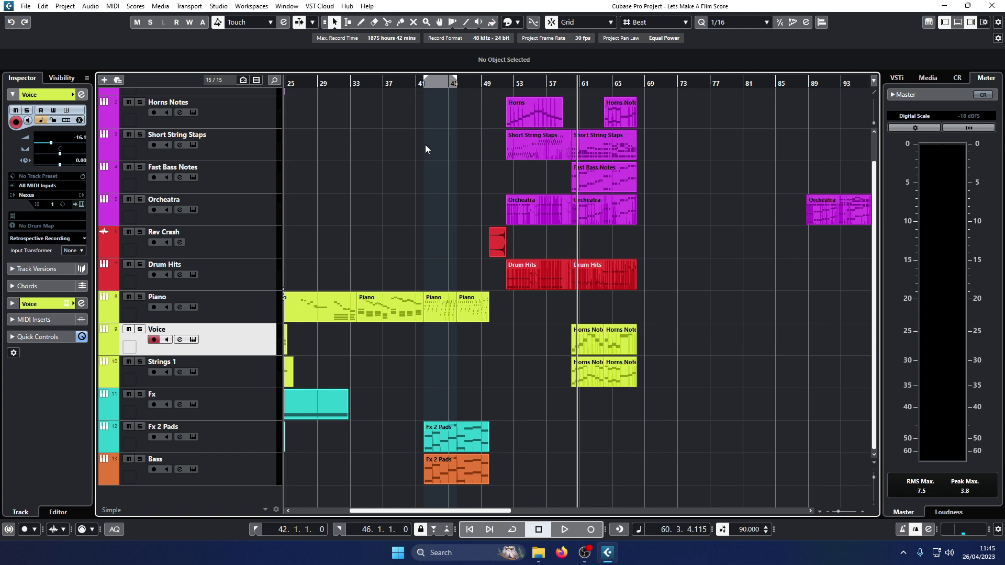
{"action": "key", "text": "space"}
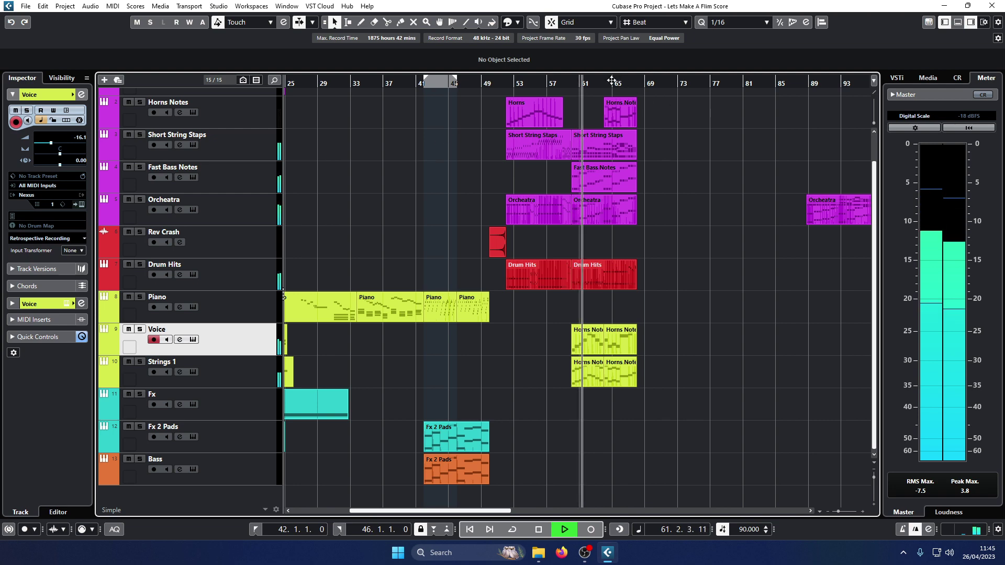
Play the climax from about bar 61 through its end at bar 68.
{"action": "key", "text": "h"}
{"action": "key", "text": "h"}
{"action": "key", "text": "h"}
{"action": "key", "text": "h"}
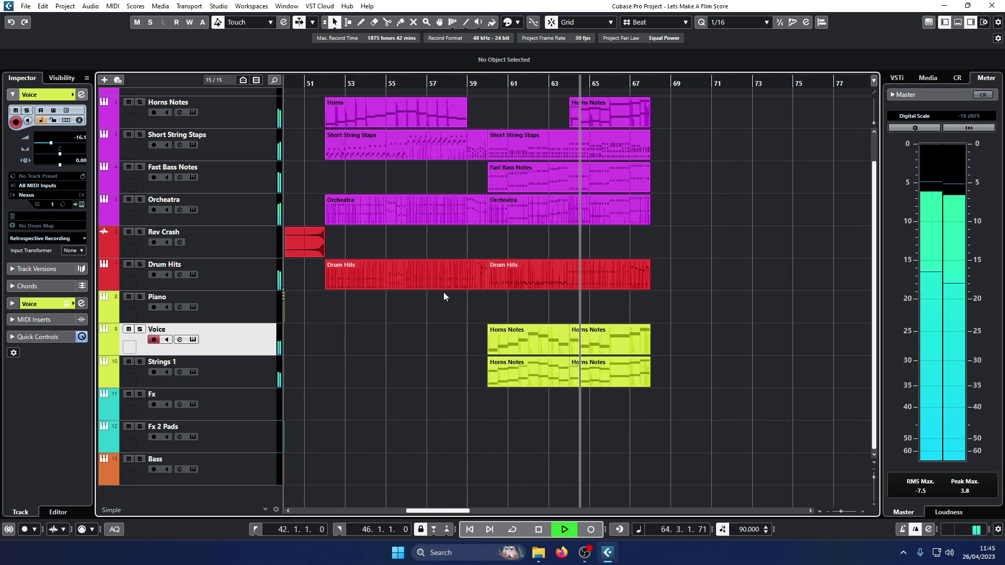
{"action": "key", "text": "g"}
{"action": "key", "text": "g"}
{"action": "key", "text": "g"}
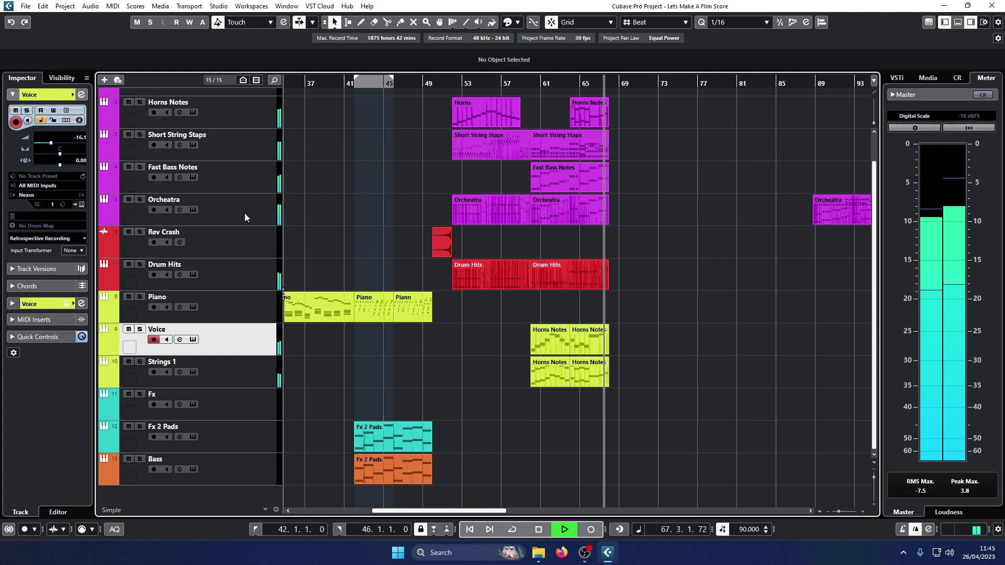
{"action": "key", "text": "space"}
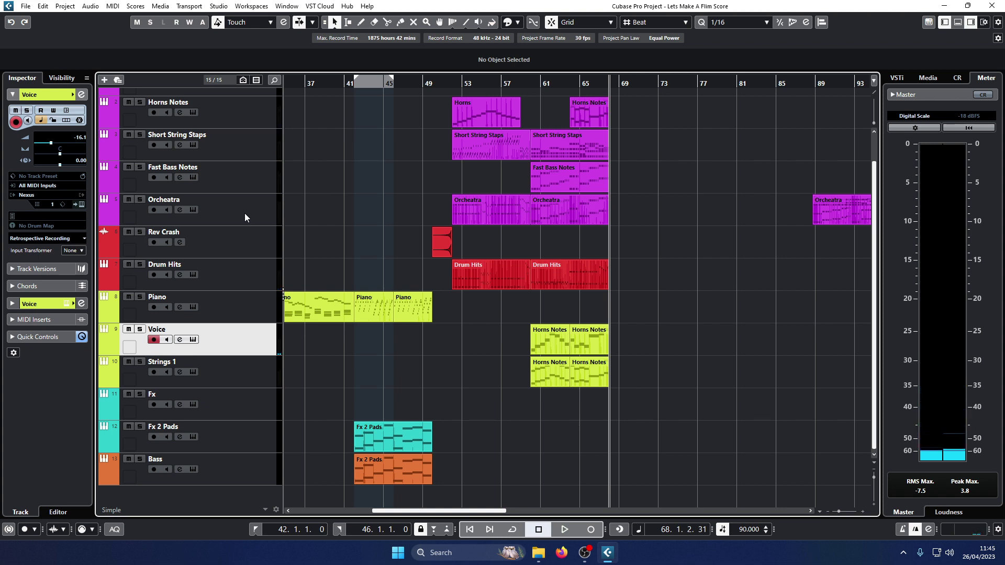
Arm the Orcheatra track and play the end of the climax, replaying it from about bar 63.
{"action": "left_click", "coordinate": [245, 217]}
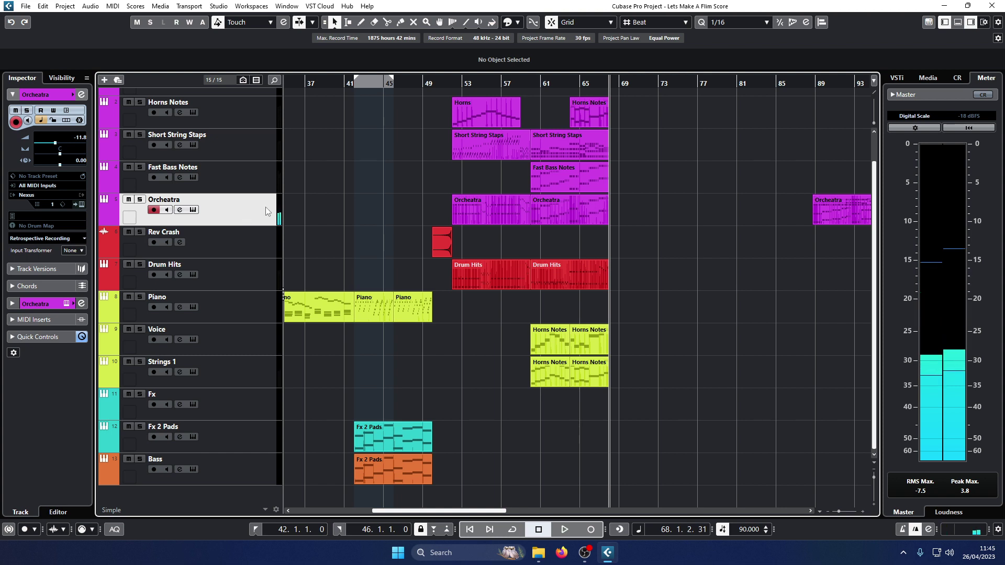
{"action": "key", "text": "space"}
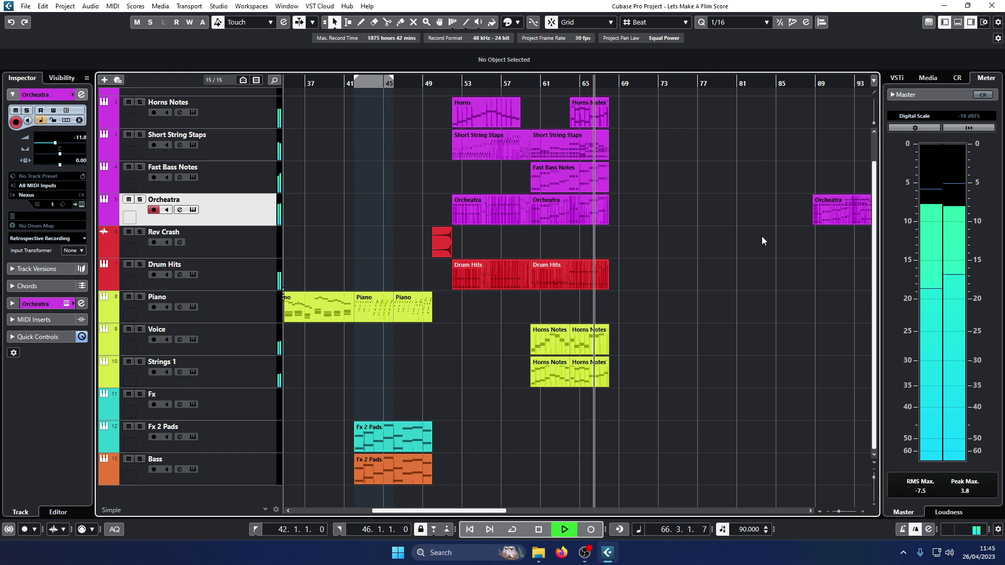
{"action": "left_click_drag", "start_coordinate": [804, 223], "coordinate": [835, 239]}
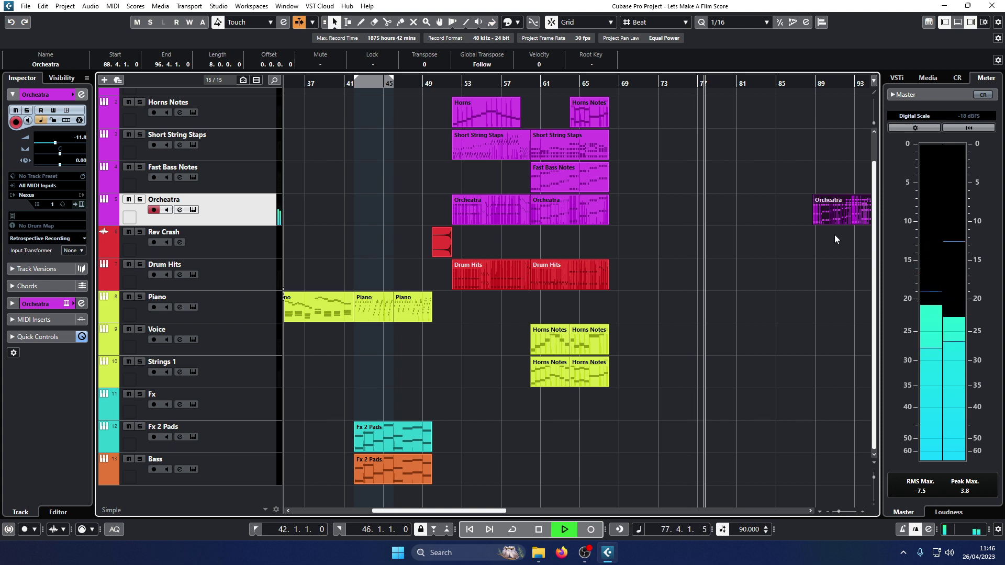
{"action": "key", "text": "space"}
{"action": "key", "text": "g"}
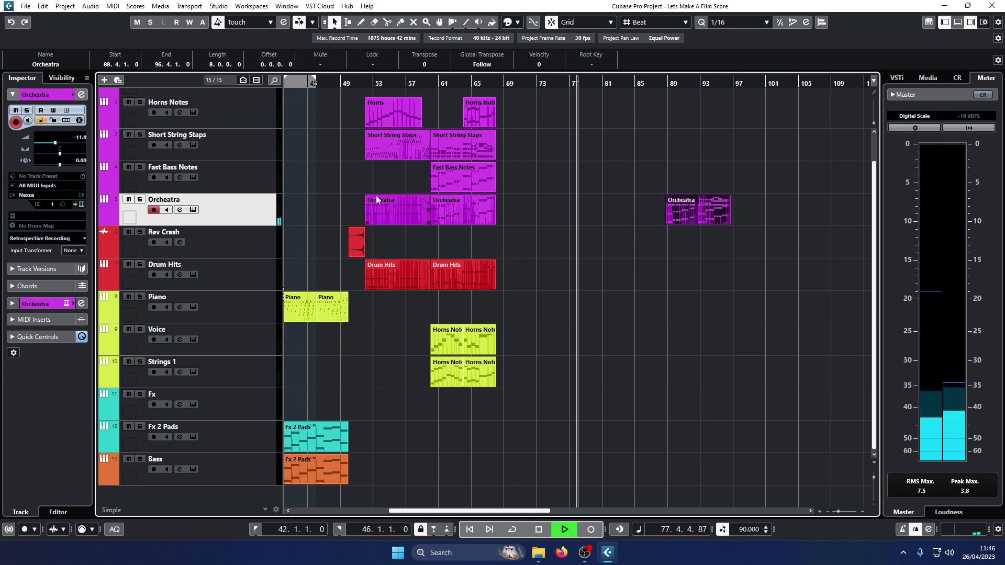
{"action": "key", "text": "KP_0"}
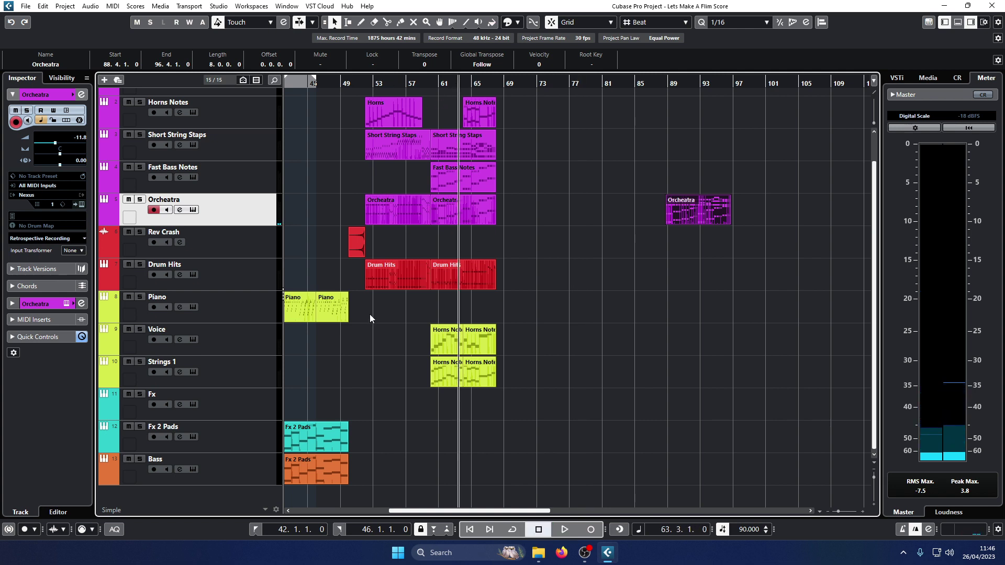
{"action": "key", "text": "space"}
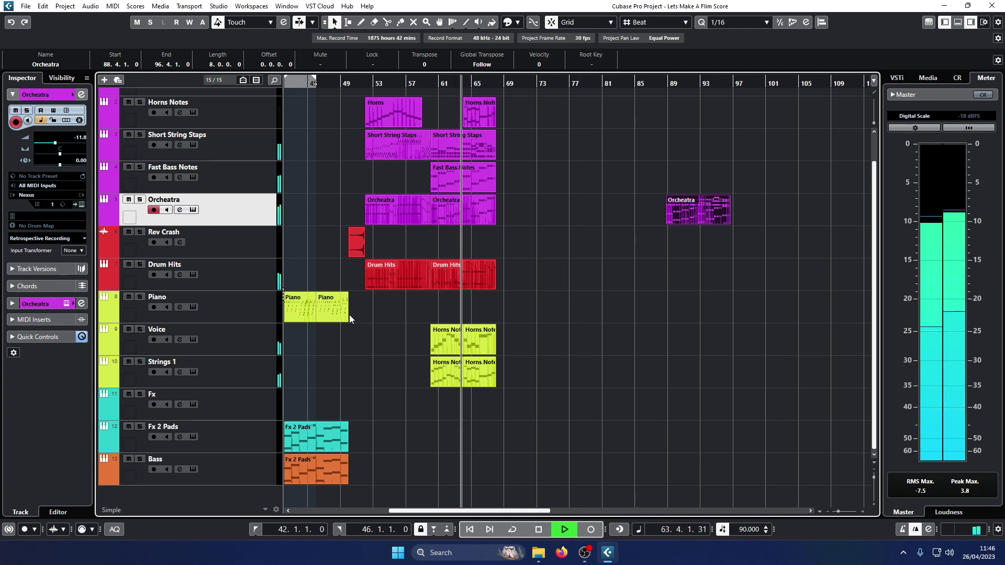
Arm the Piano track to audition its sound, stop playback and place the playhead at about bar 58.
{"action": "left_click", "coordinate": [245, 300]}
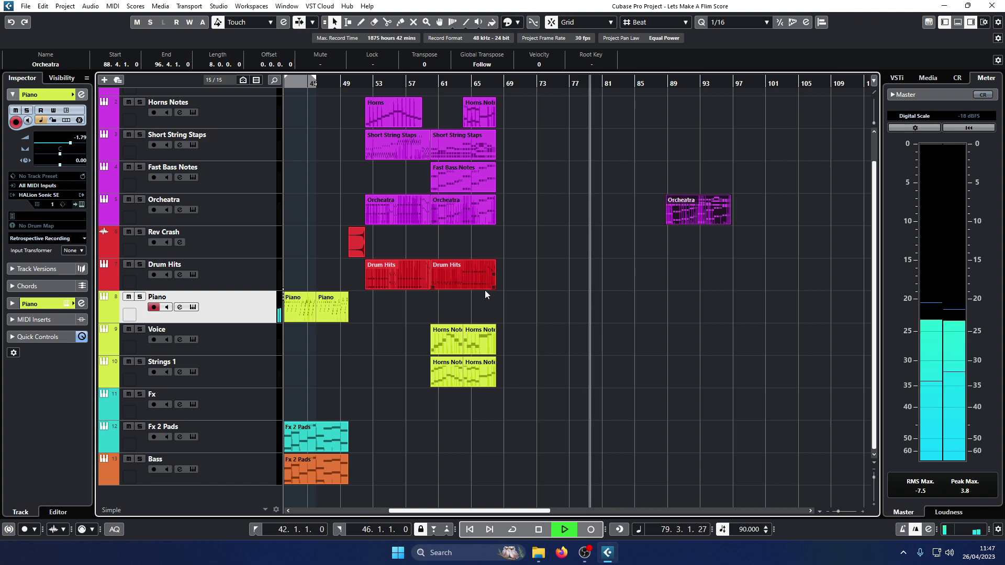
{"action": "key", "text": "space"}
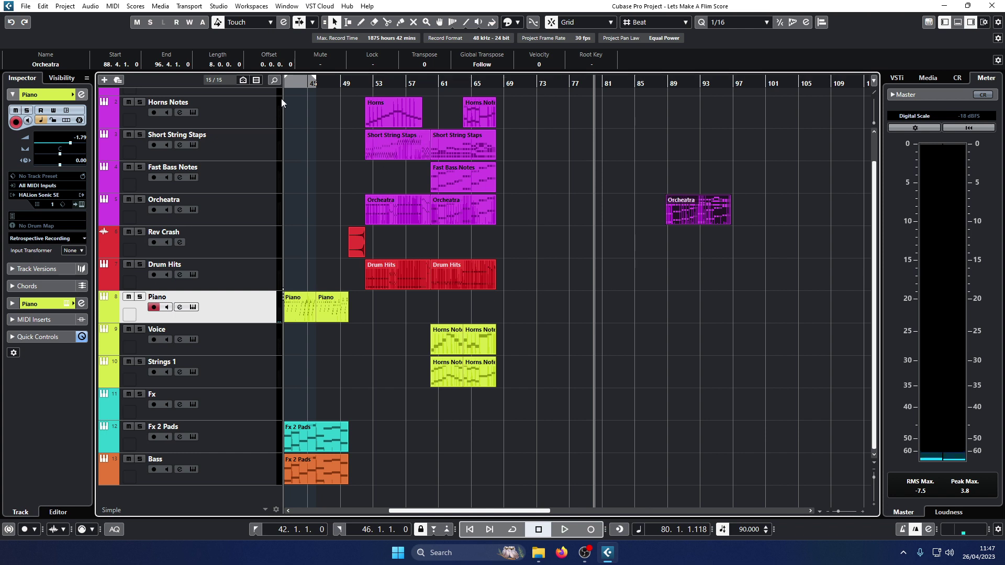
{"action": "left_click", "coordinate": [418, 85]}
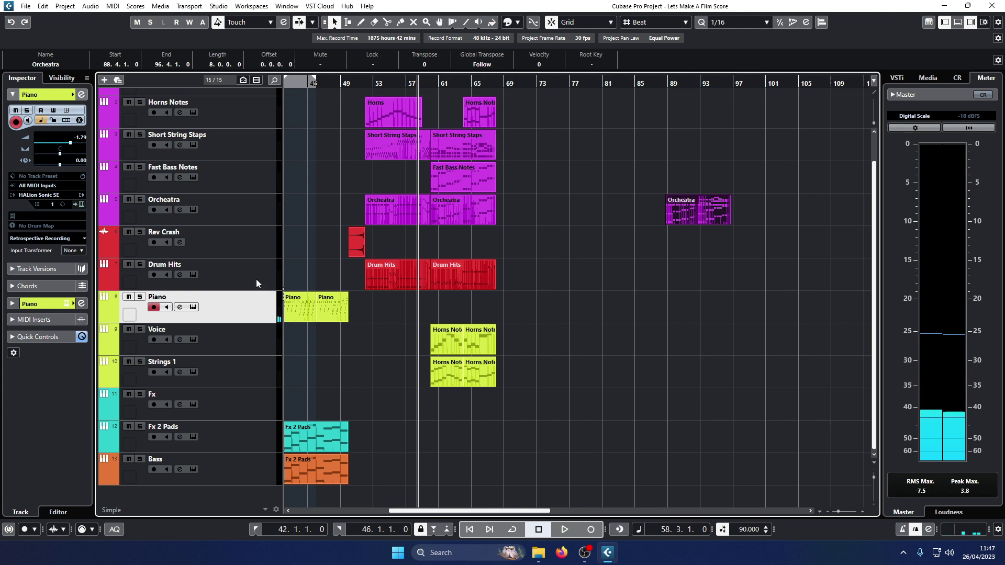
Arm the Orcheatra track and move its separate part near bar 89 nine bars further along the timeline.
{"action": "left_click", "coordinate": [247, 218]}
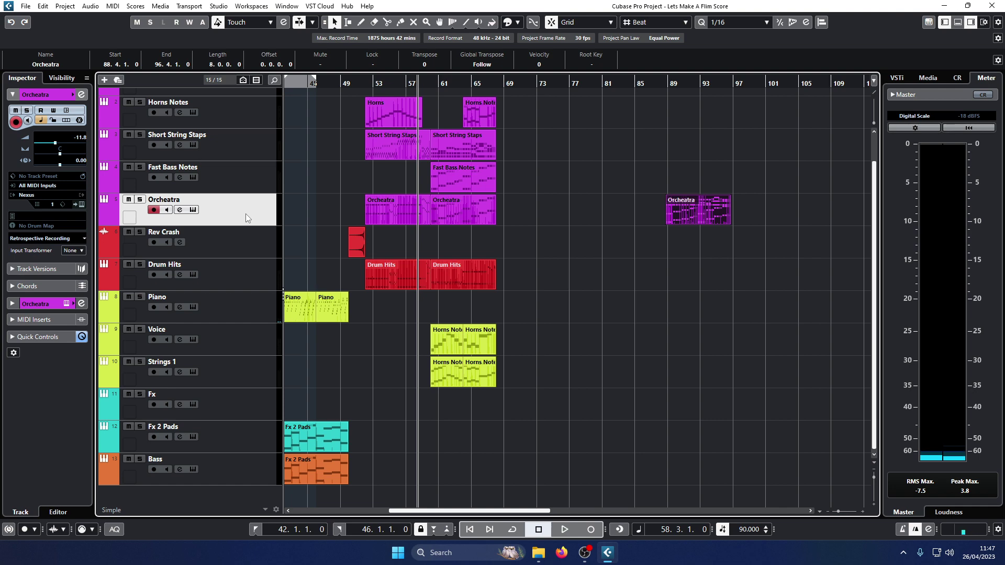
{"action": "scroll", "coordinate": [291, 248], "scroll_direction": "left", "scroll_amount": 5}
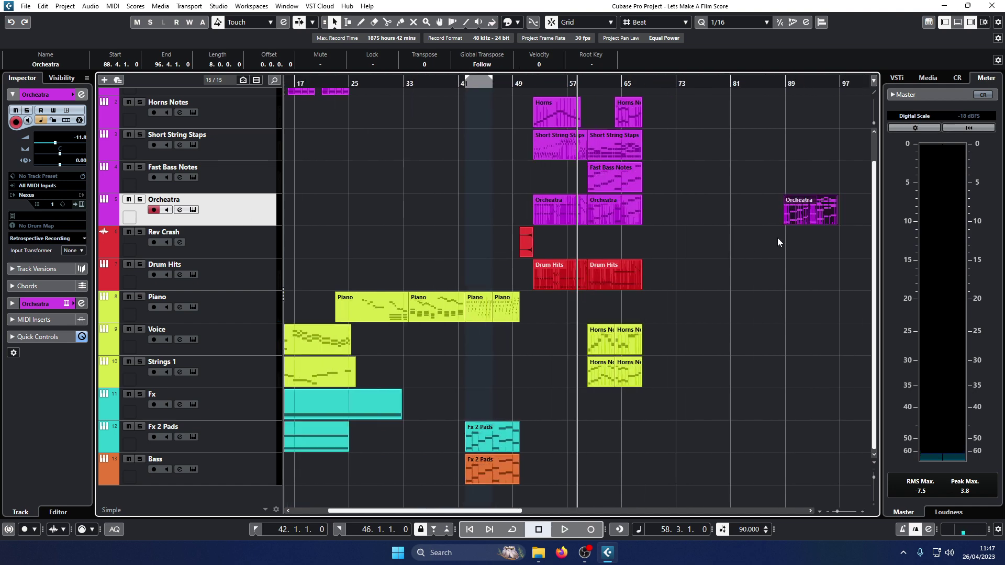
{"action": "left_click_drag", "start_coordinate": [801, 219], "coordinate": [861, 218]}
{"action": "left_click", "coordinate": [627, 234]}
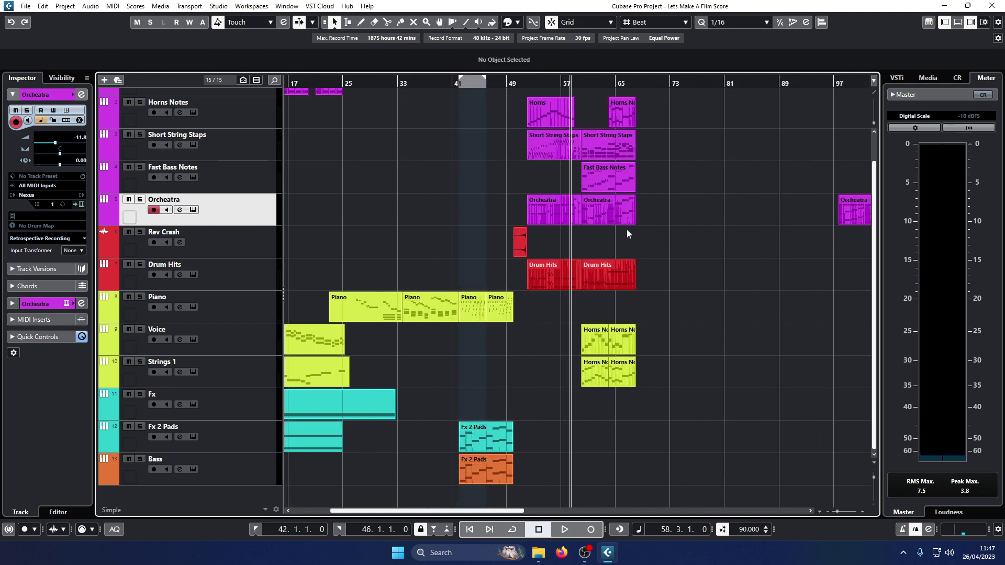
Record a new Orcheatra part with the metronome on, starting at bar 68 and stopping near the end of bar 76.
{"action": "key", "text": "h"}
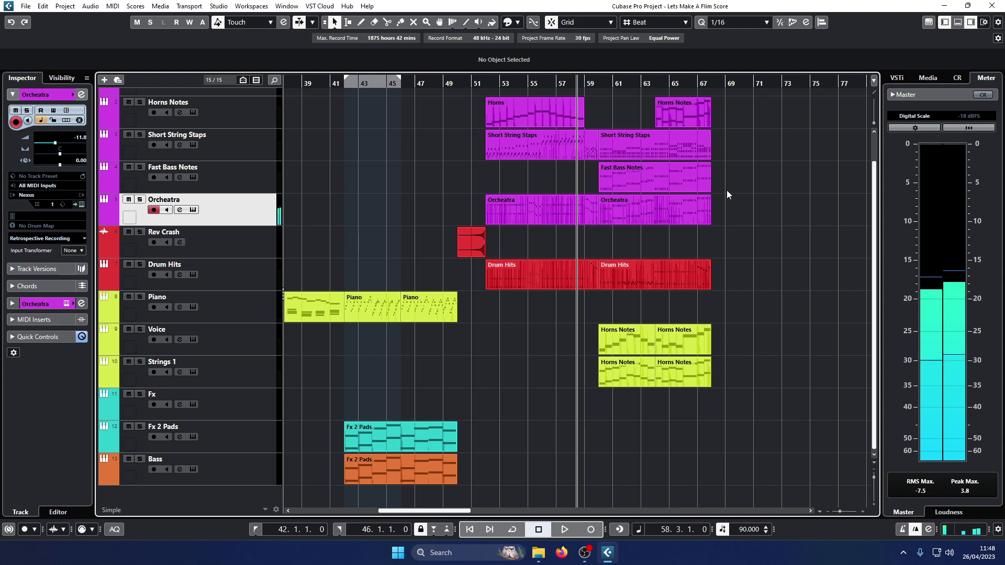
{"action": "key", "text": "Return"}
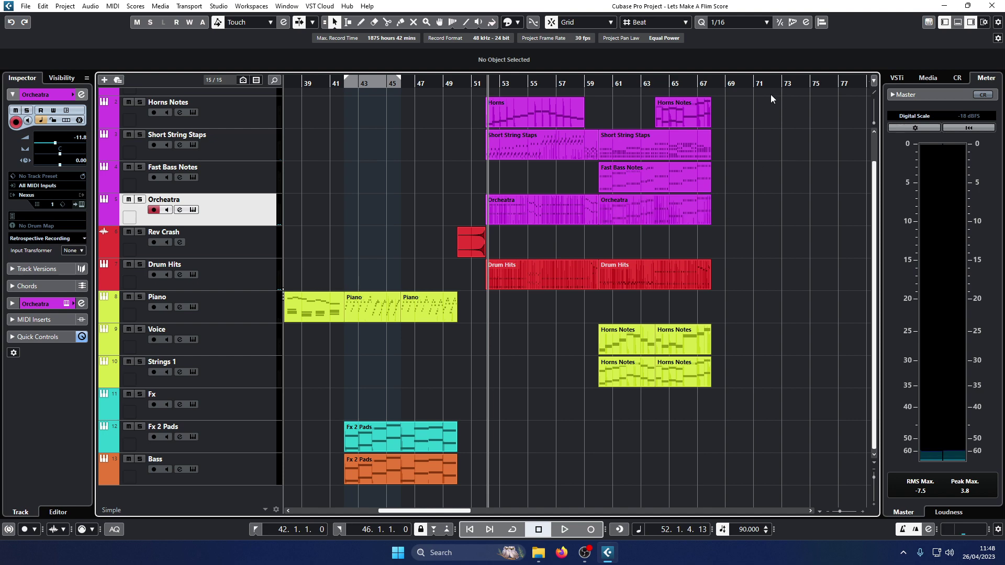
{"action": "left_click", "coordinate": [721, 84]}
{"action": "left_click_drag", "start_coordinate": [721, 84], "coordinate": [634, 93]}
{"action": "left_click", "coordinate": [561, 85]}
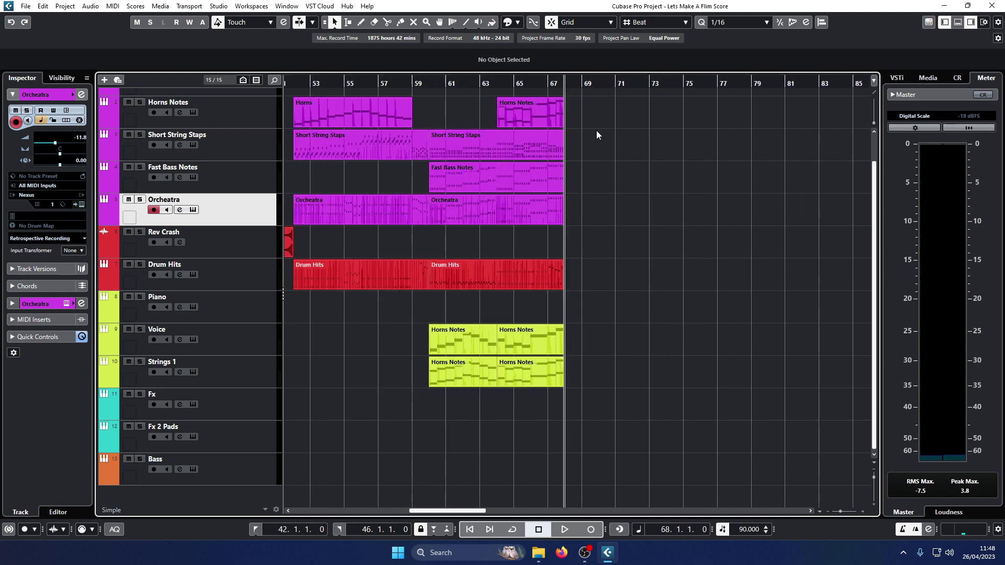
{"action": "key", "text": "g"}
{"action": "key", "text": "g"}
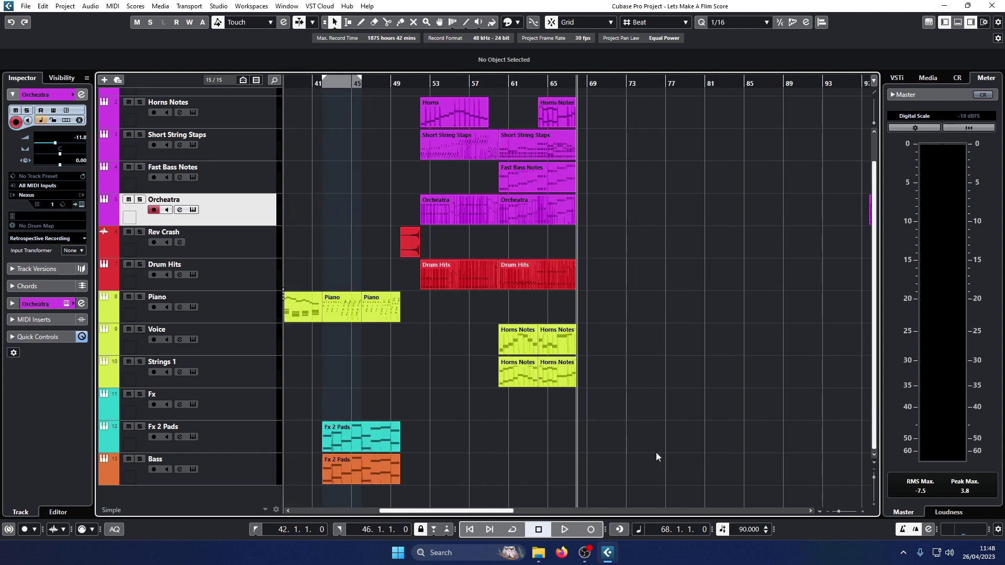
{"action": "left_click", "coordinate": [593, 530]}
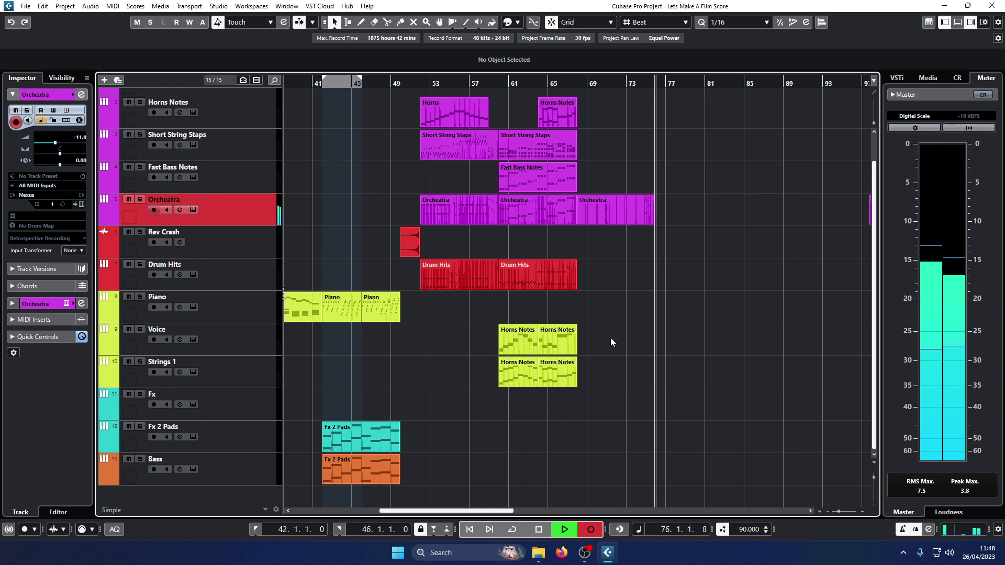
{"action": "key", "text": "space"}
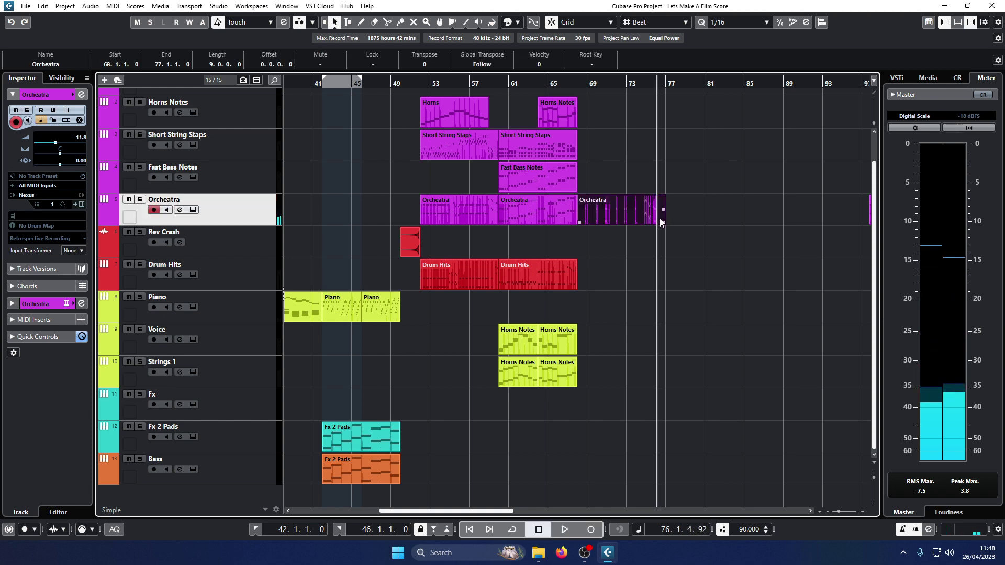
Trim the new Orcheatra part's end to bar 76 and raise the velocity of all its notes to 127.
{"action": "key", "text": "h"}
{"action": "key", "text": "h"}
{"action": "key", "text": "h"}
{"action": "left_click_drag", "start_coordinate": [660, 222], "coordinate": [570, 226]}
{"action": "double_click", "coordinate": [518, 211]}
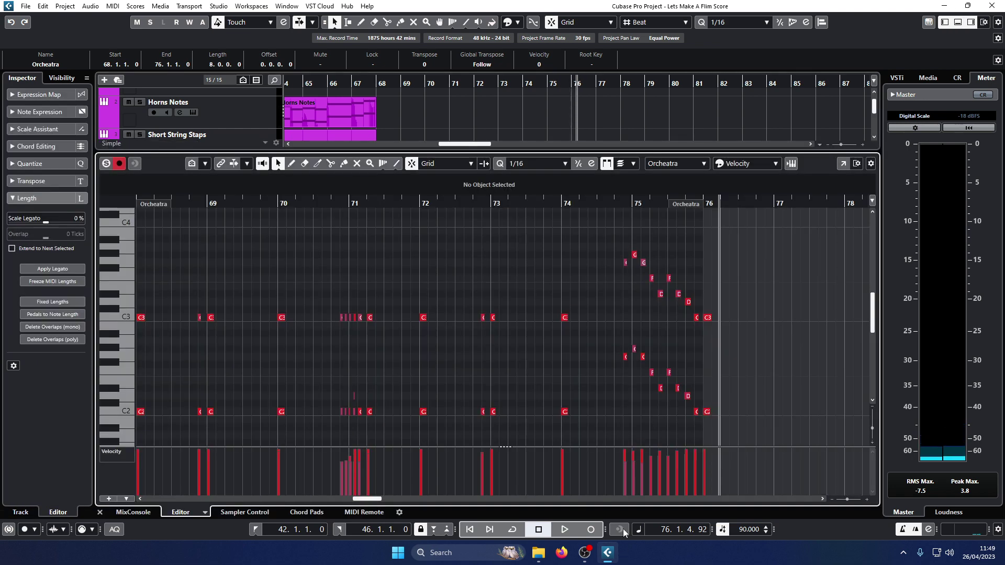
{"action": "key", "text": "ctrl+a"}
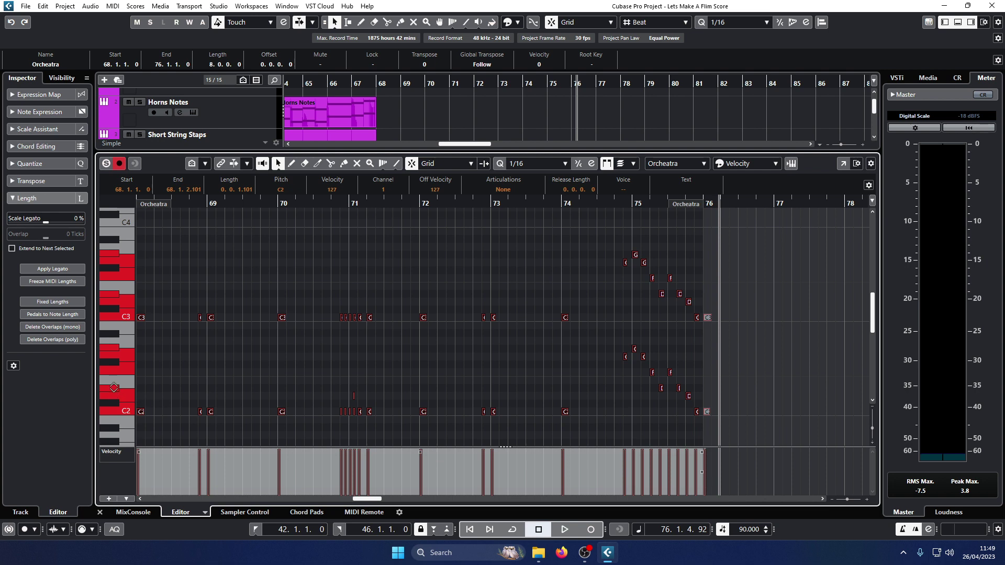
{"action": "left_click", "coordinate": [685, 317]}
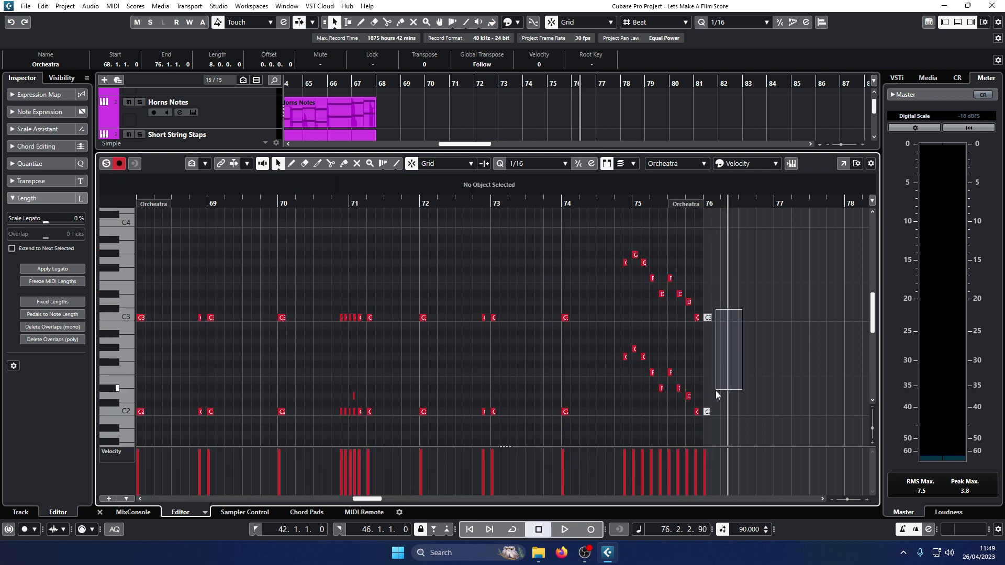
Close the note editor and extend the new Orcheatra part's end by one beat to cover the final C3 and C2 notes.
{"action": "left_click_drag", "start_coordinate": [715, 390], "coordinate": [716, 390]}
{"action": "left_click", "coordinate": [602, 201]}
{"action": "key", "text": "space"}
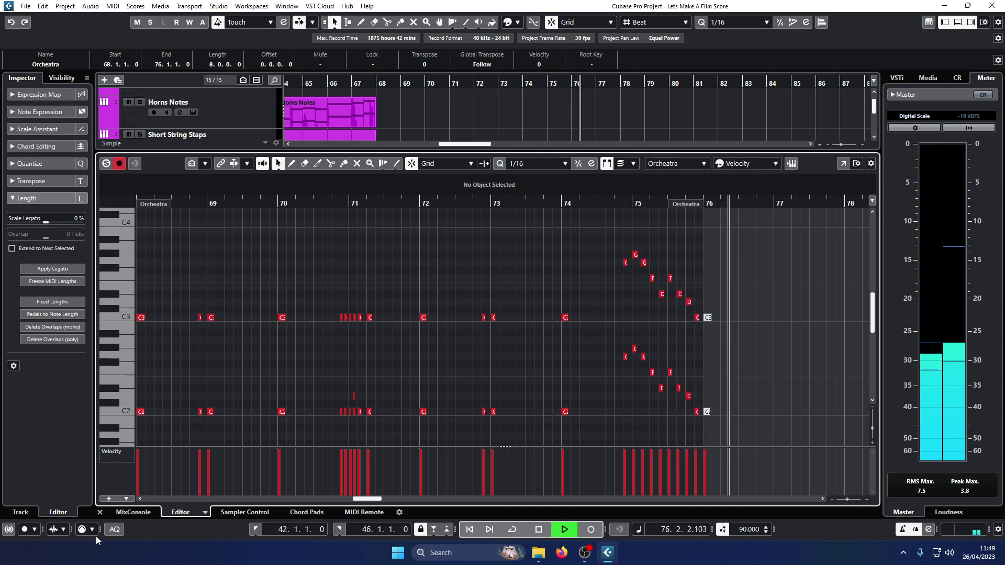
{"action": "key", "text": "space"}
{"action": "left_click", "coordinate": [100, 512]}
{"action": "left_click_drag", "start_coordinate": [566, 220], "coordinate": [578, 221]}
{"action": "left_click", "coordinate": [585, 227]}
Play the start of the separate Orcheatra part near bar 98, followed by the transition into bar 68.
{"action": "double_click", "coordinate": [550, 90]}
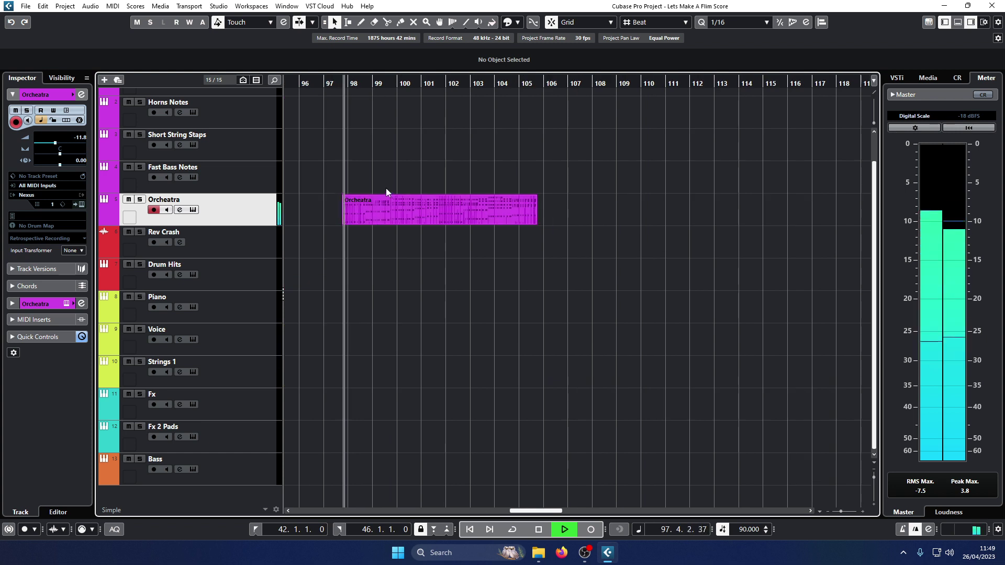
{"action": "key", "text": "space"}
{"action": "scroll", "coordinate": [409, 215], "scroll_direction": "left", "scroll_amount": 15}
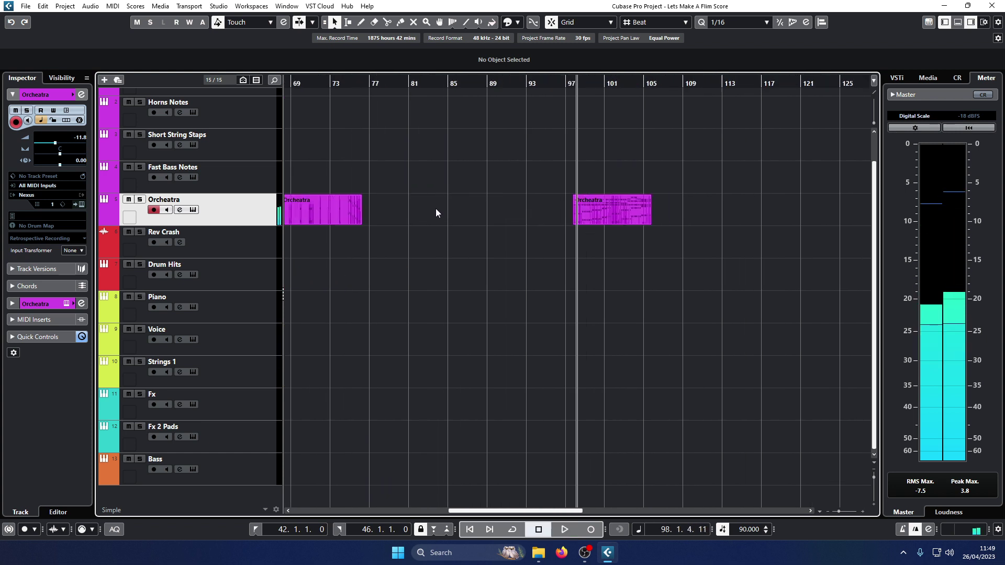
{"action": "left_click_drag", "start_coordinate": [365, 89], "coordinate": [365, 82]}
{"action": "key", "text": "space"}
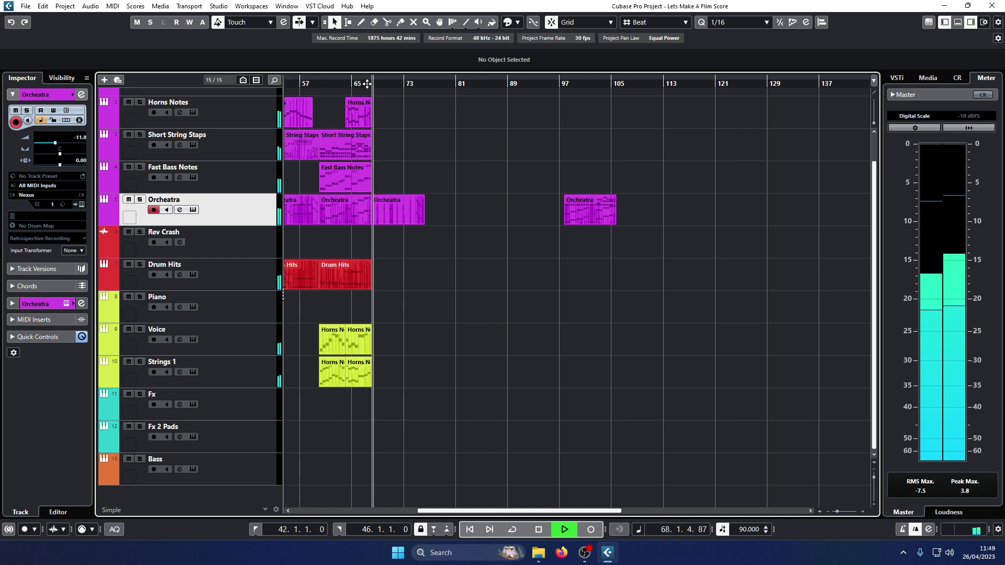
{"action": "key", "text": "space"}
Check the notes at the start of the new Orcheatra part during playback, close the editor and replay from about bar 65.
{"action": "double_click", "coordinate": [398, 209]}
{"action": "key", "text": "space"}
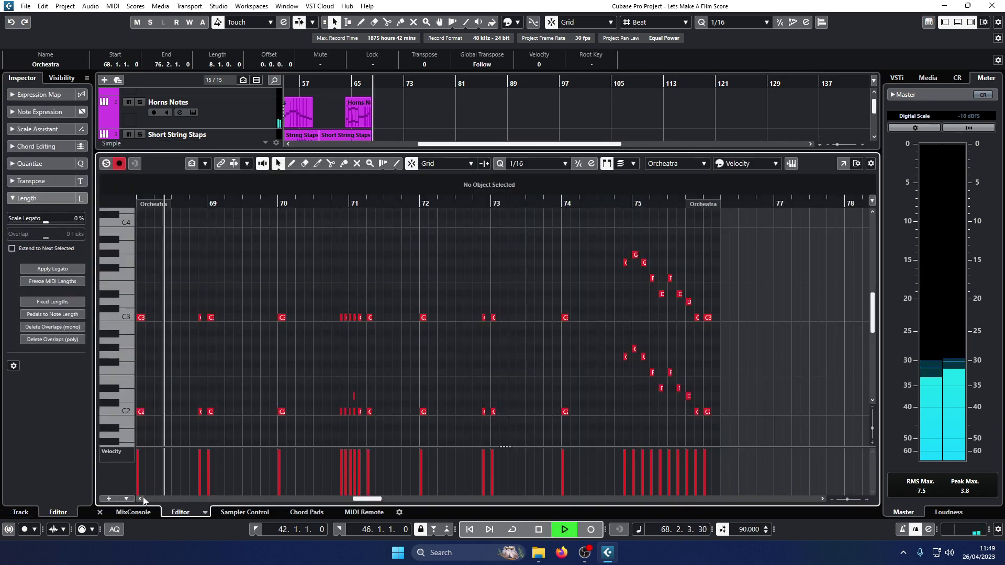
{"action": "left_click", "coordinate": [140, 498]}
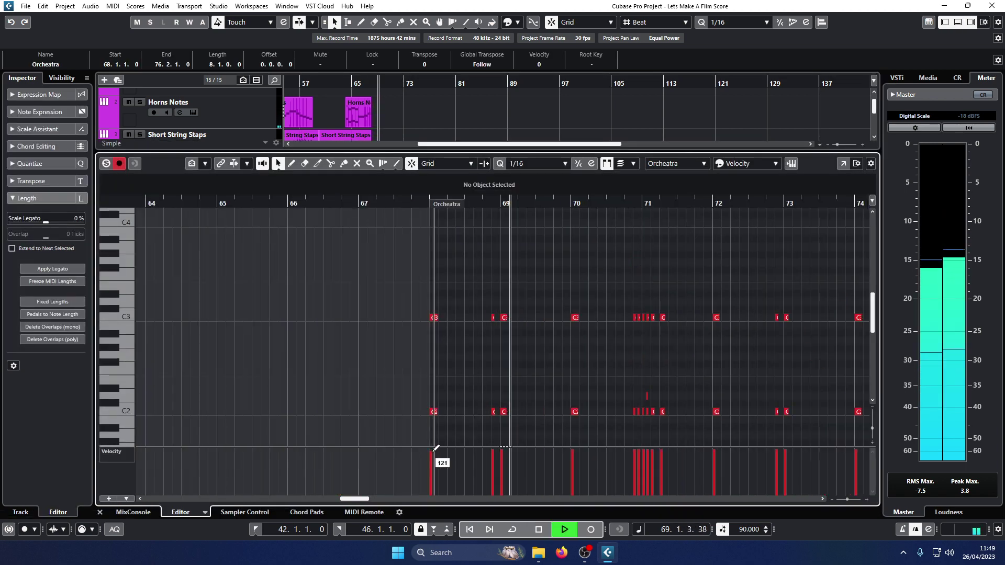
{"action": "left_click", "coordinate": [422, 204]}
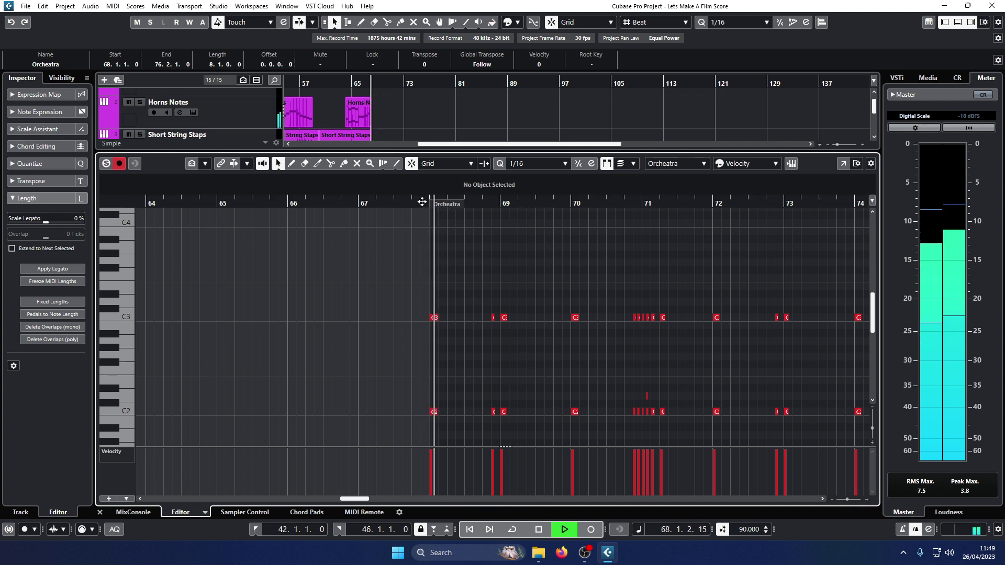
{"action": "left_click", "coordinate": [99, 512]}
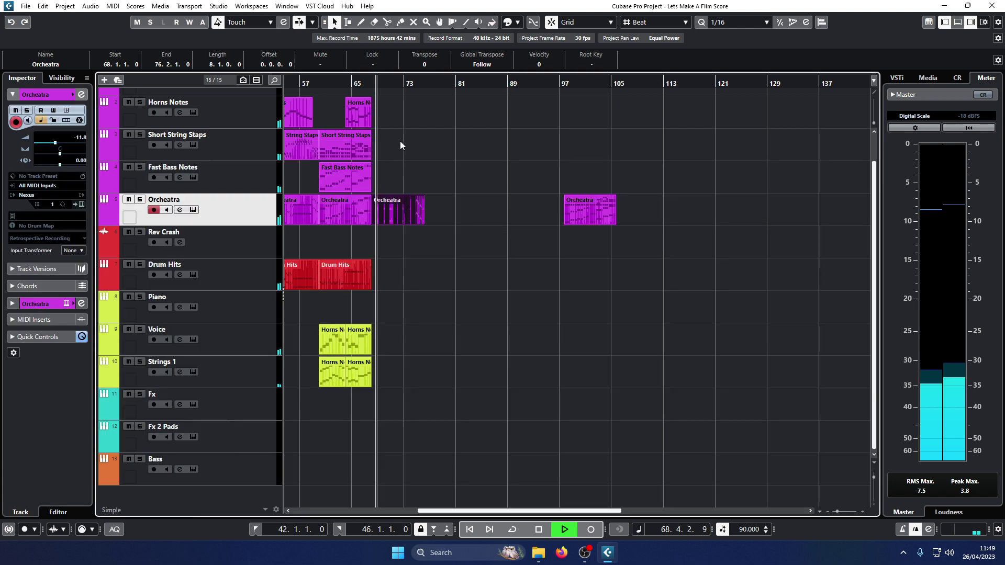
{"action": "left_click", "coordinate": [350, 83]}
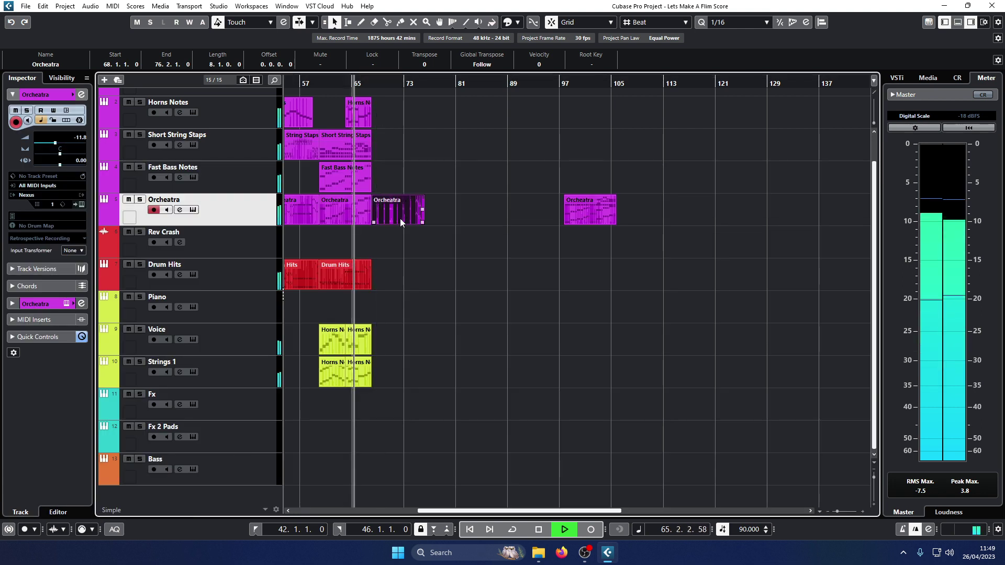
Try a copy of the new Orcheatra part on the Fast Bass Notes track, delete the copy and arm that track.
{"action": "left_click_drag", "start_coordinate": [403, 217], "coordinate": [407, 182]}
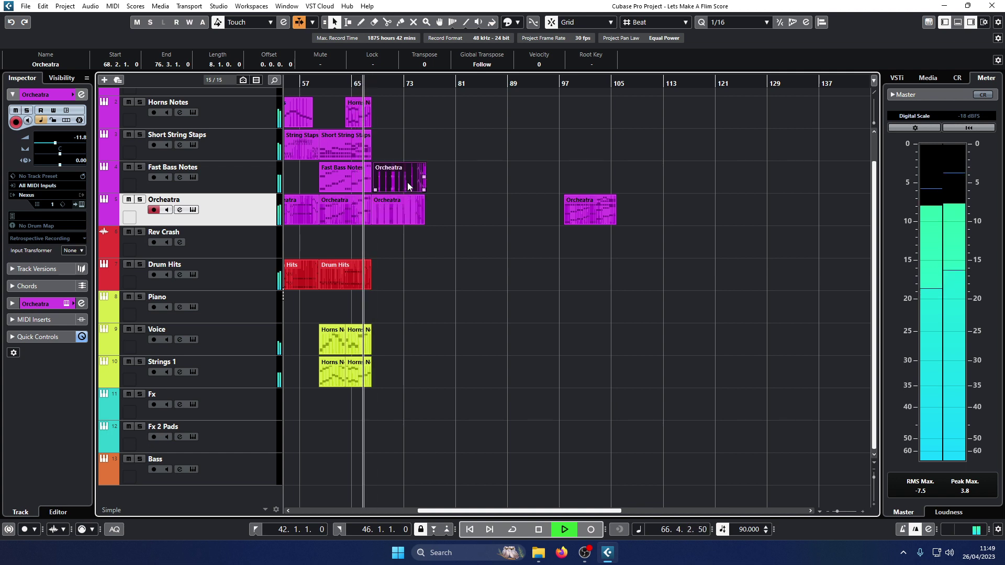
{"action": "key", "text": "Delete"}
{"action": "left_click", "coordinate": [261, 168]}
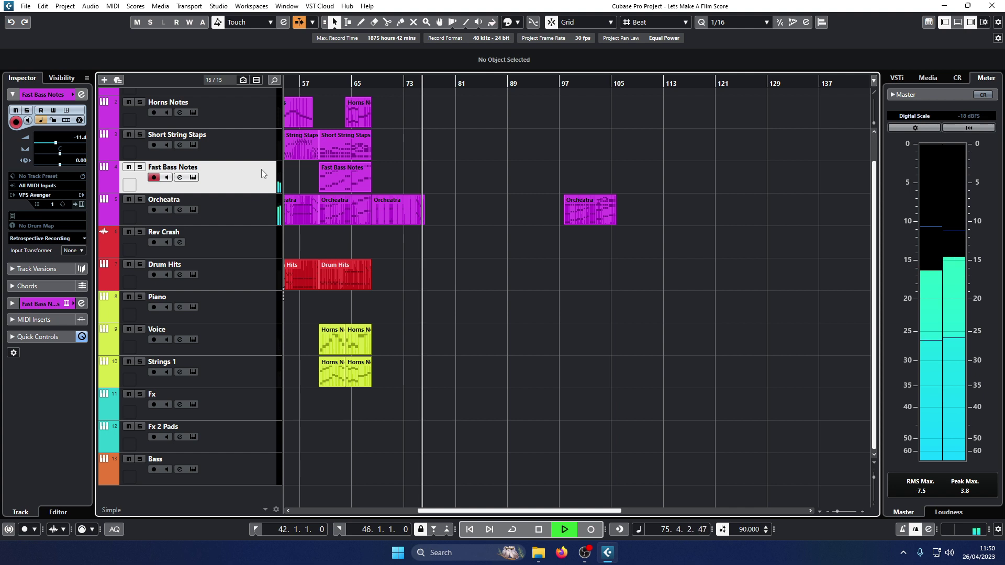
Record a new Fast Bass Notes part from bar 68 over the new Orcheatra part and stop past bar 76.
{"action": "key", "text": "space"}
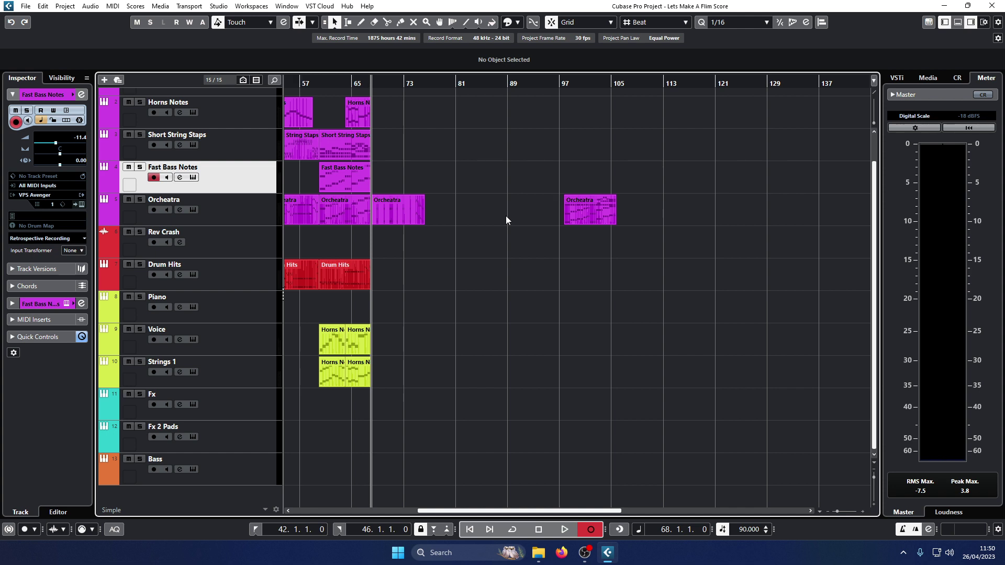
{"action": "key", "text": "space"}
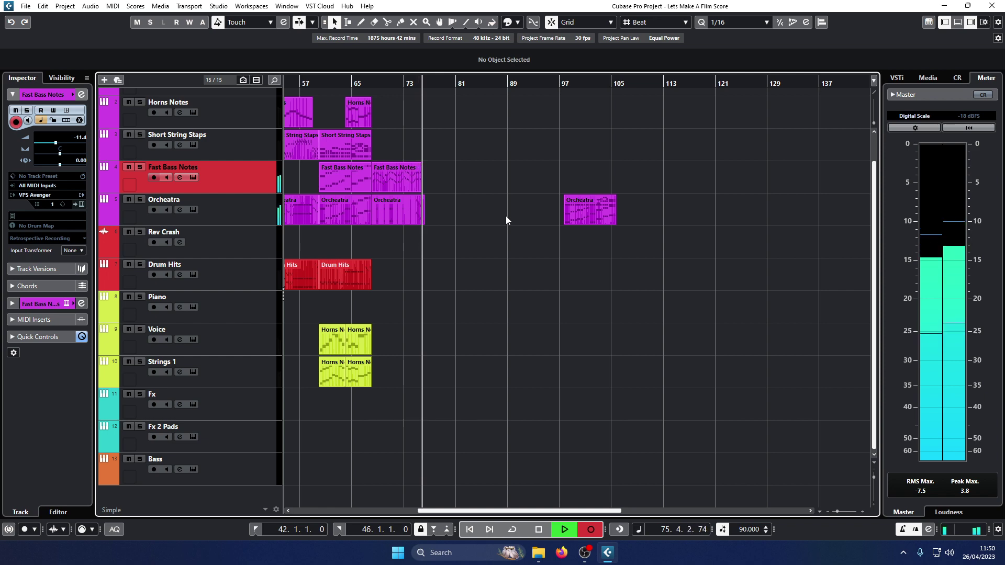
{"action": "key", "text": "space"}
{"action": "key", "text": "h"}
{"action": "key", "text": "h"}
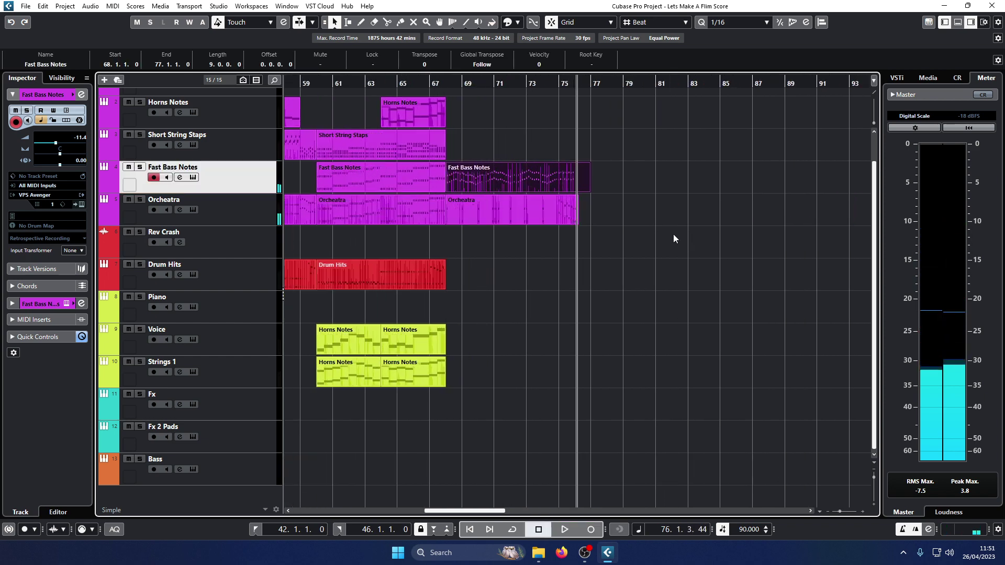
Play the new Fast Bass Notes take from bar 68 and open its notes for editing.
{"action": "left_click", "coordinate": [448, 83]}
{"action": "key", "text": "space"}
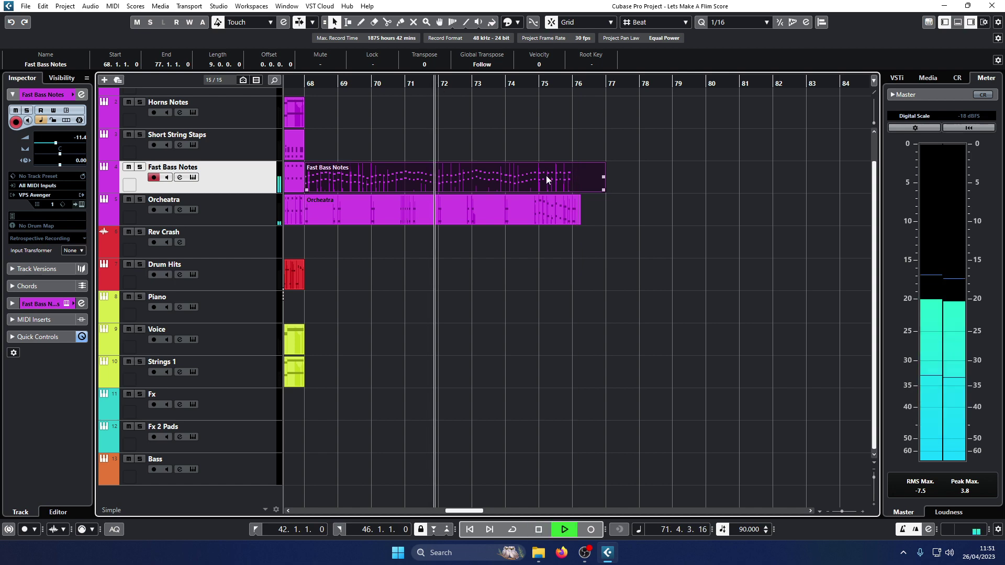
{"action": "double_click", "coordinate": [547, 178]}
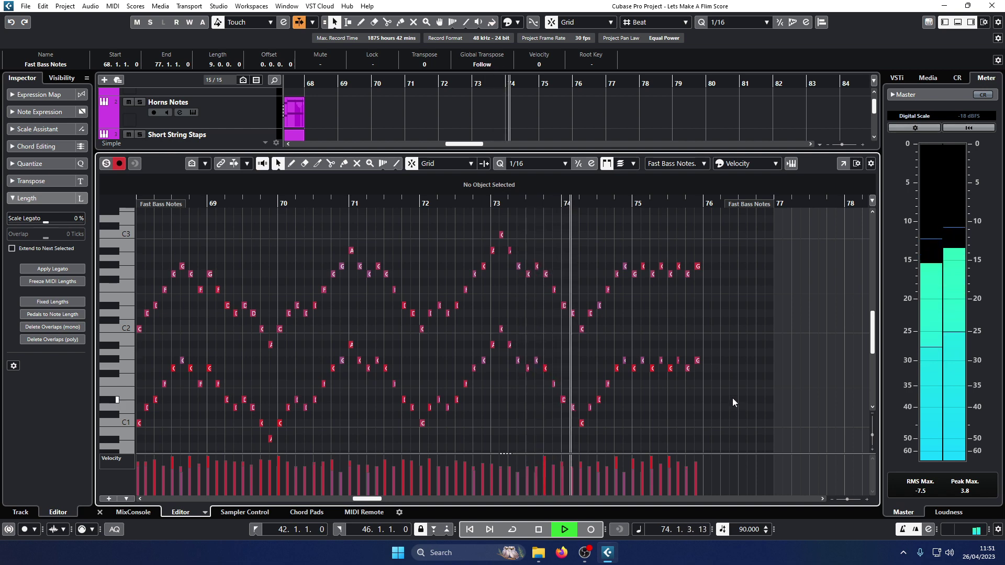
Delete the closing notes of the Fast Bass Notes take, keeping everything up to the last G2 and G1 before bar 75.
{"action": "left_click_drag", "start_coordinate": [738, 391], "coordinate": [625, 243]}
{"action": "key", "text": "space"}
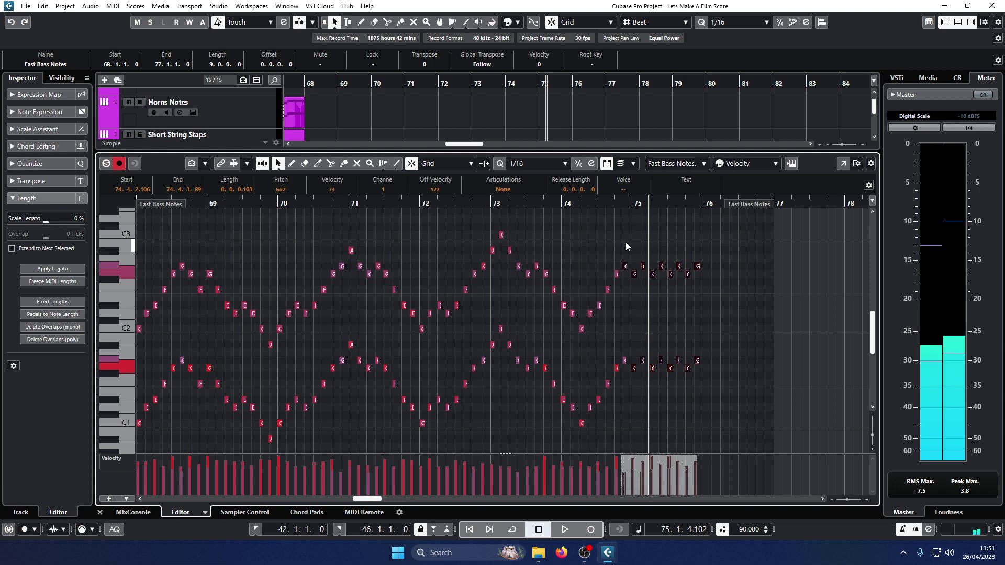
{"action": "key", "text": "h"}
{"action": "key", "text": "h"}
{"action": "key", "text": "h"}
{"action": "key", "text": "h"}
{"action": "left_click_drag", "start_coordinate": [635, 391], "coordinate": [469, 246]}
{"action": "key", "text": "space"}
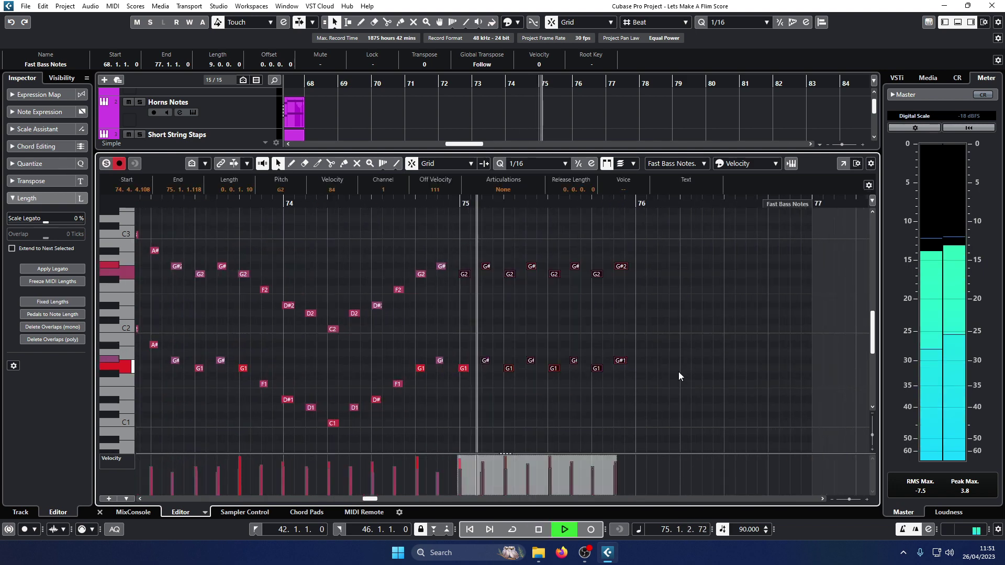
{"action": "left_click", "coordinate": [426, 203]}
{"action": "key", "text": "space"}
{"action": "left_click", "coordinate": [667, 391]}
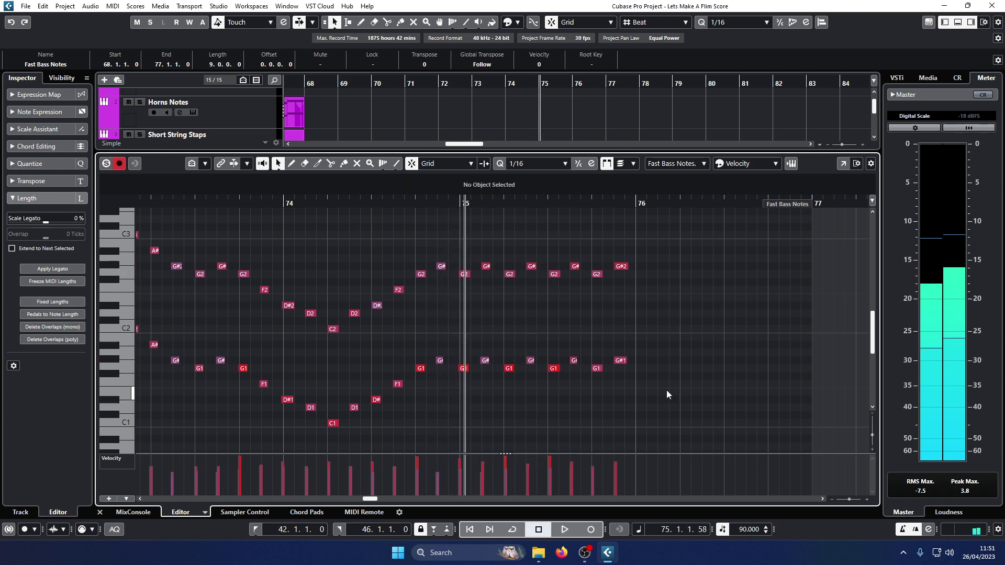
{"action": "left_click_drag", "start_coordinate": [666, 390], "coordinate": [455, 231]}
{"action": "key", "text": "Delete"}
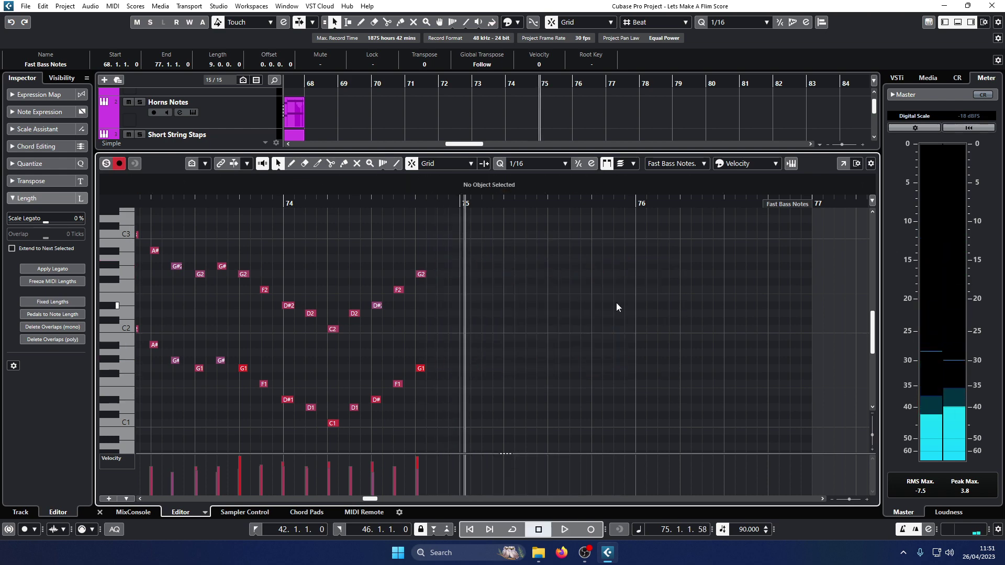
Copy the descending run from G#3 and G#2 at bar 75 to the end of the Orcheatra part.
{"action": "left_click", "coordinate": [99, 512]}
{"action": "left_click", "coordinate": [557, 207]}
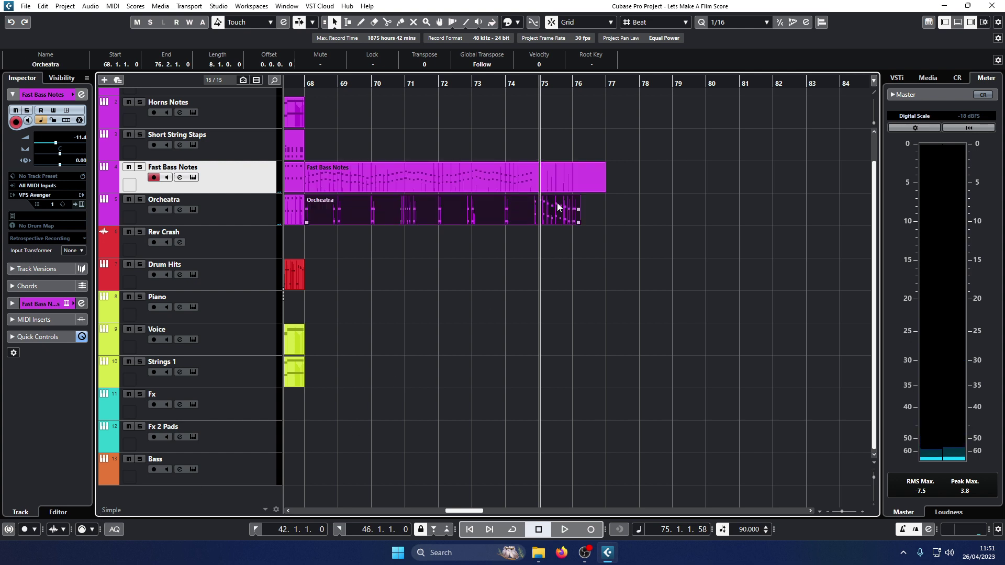
{"action": "double_click", "coordinate": [556, 206]}
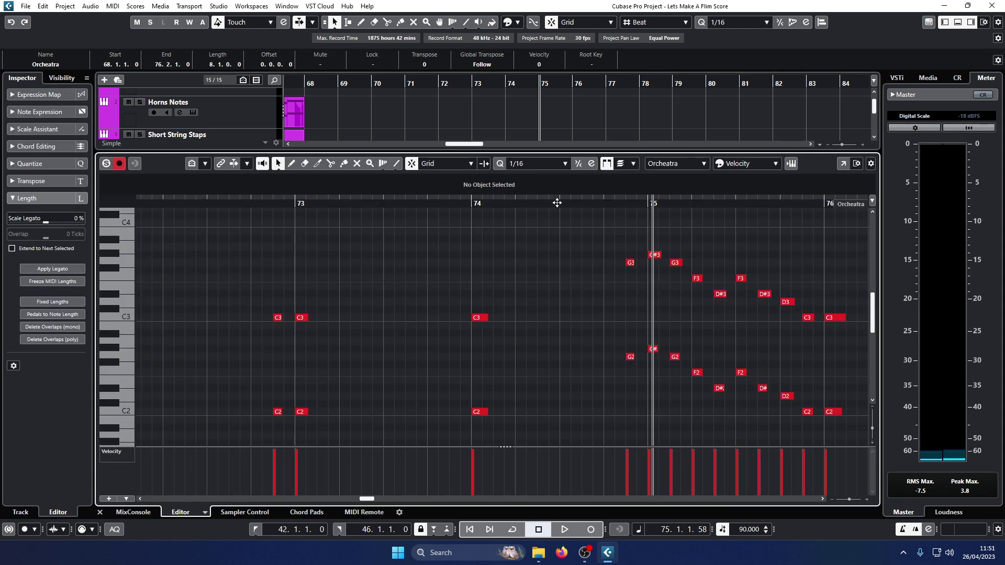
{"action": "left_click", "coordinate": [648, 204]}
{"action": "left_click_drag", "start_coordinate": [654, 238], "coordinate": [717, 436]}
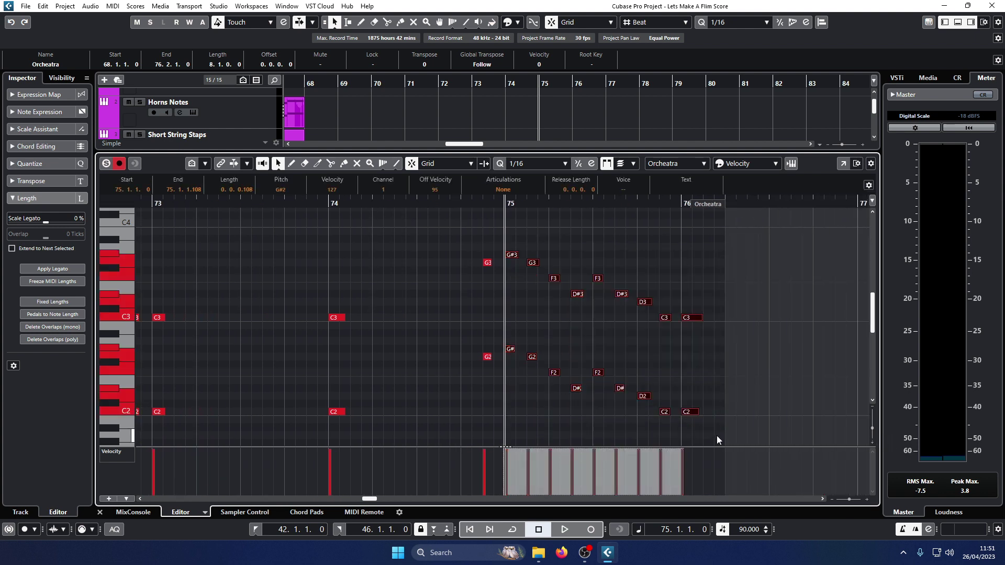
{"action": "left_click", "coordinate": [99, 512]}
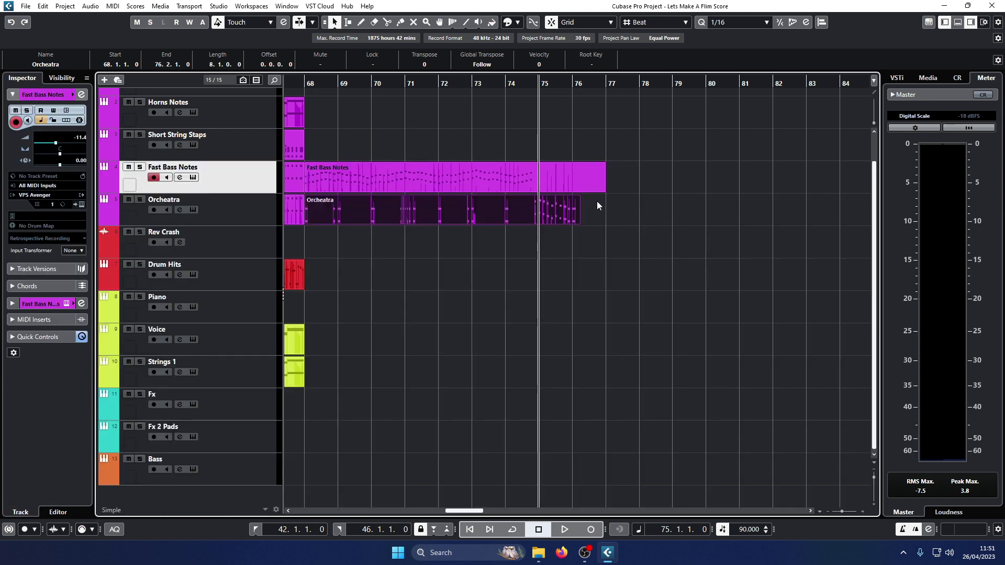
Play the passage leading into bar 75 and replay it from the middle of bar 73.
{"action": "left_click", "coordinate": [531, 83]}
{"action": "key", "text": "space"}
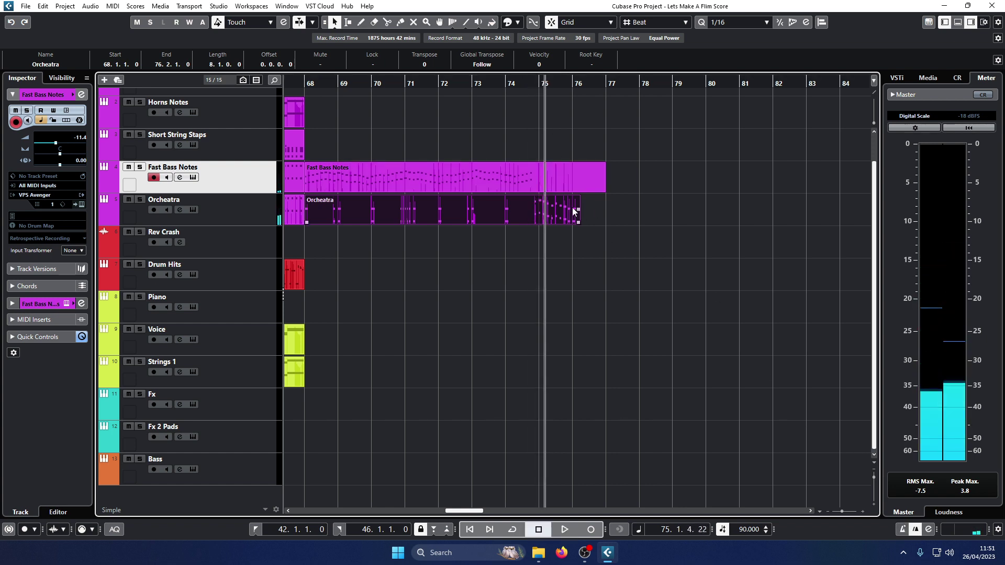
{"action": "key", "text": "space"}
{"action": "left_click", "coordinate": [496, 83]}
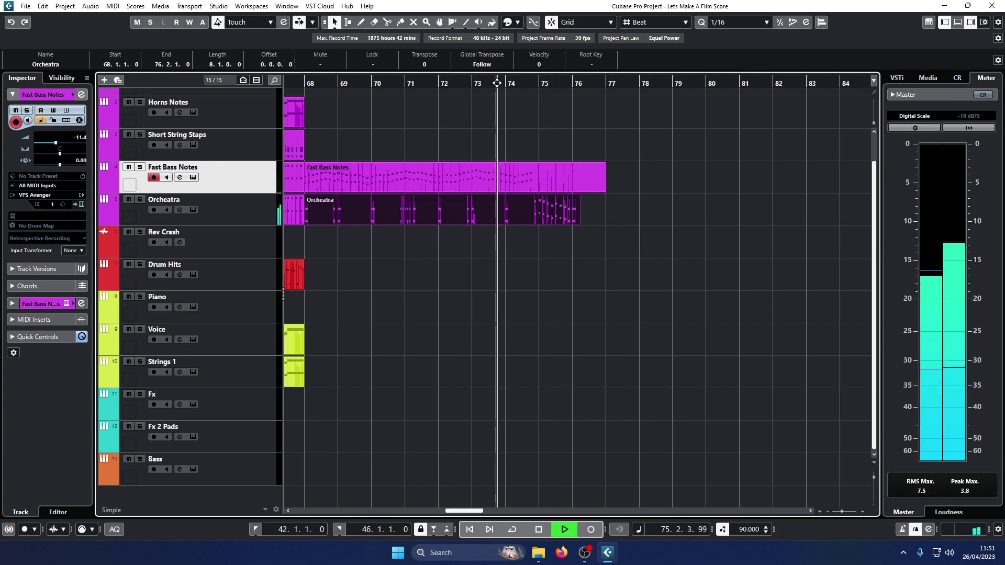
Paste the copied descending run into the Fast Bass Notes part at 75.1.3.88 and return to the selection tool.
{"action": "double_click", "coordinate": [559, 172]}
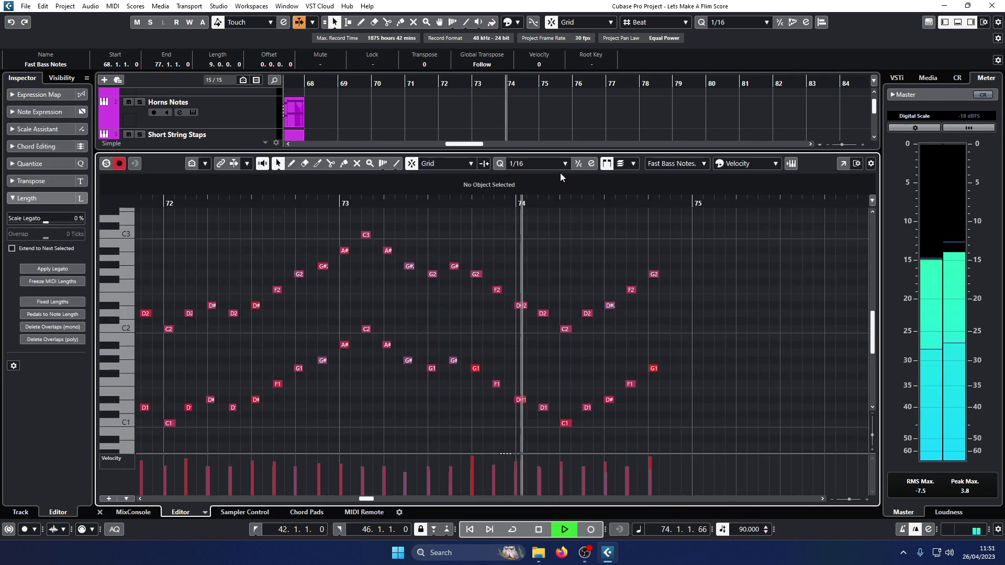
{"action": "right_click", "coordinate": [711, 266]}
{"action": "left_click", "coordinate": [719, 267]}
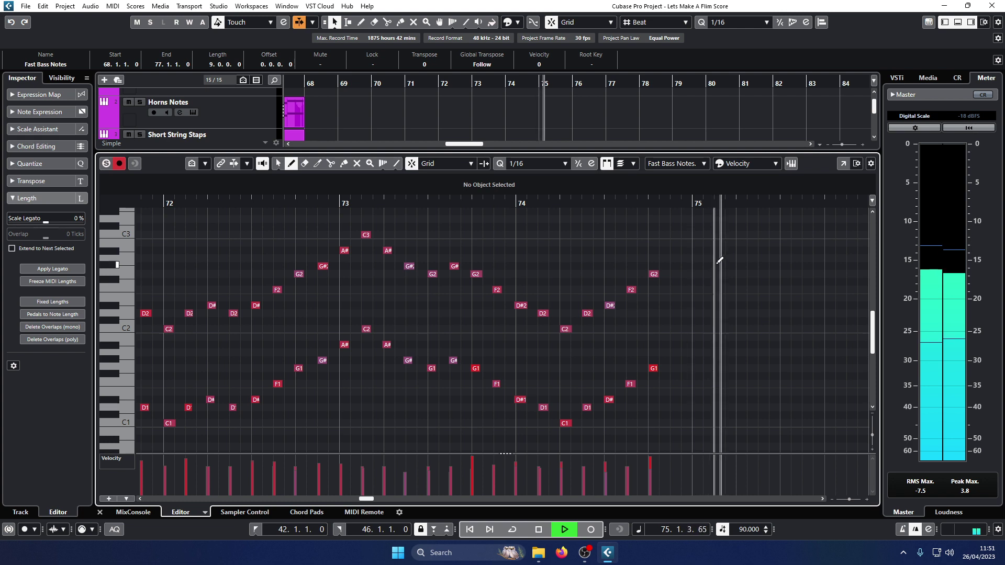
{"action": "key", "text": "space"}
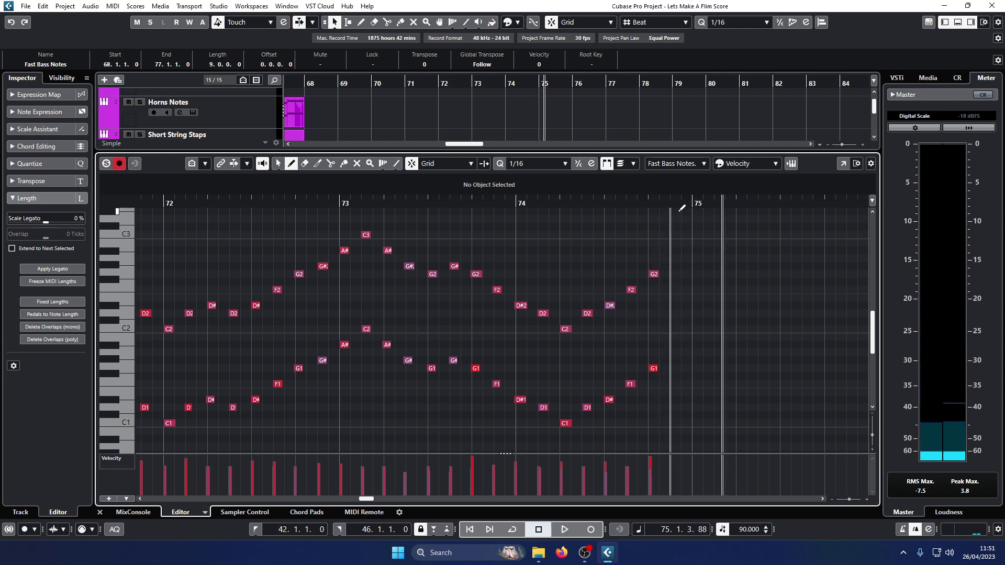
{"action": "key", "text": "ctrl+v"}
{"action": "scroll", "coordinate": [686, 210], "scroll_direction": "up", "scroll_amount": 3}
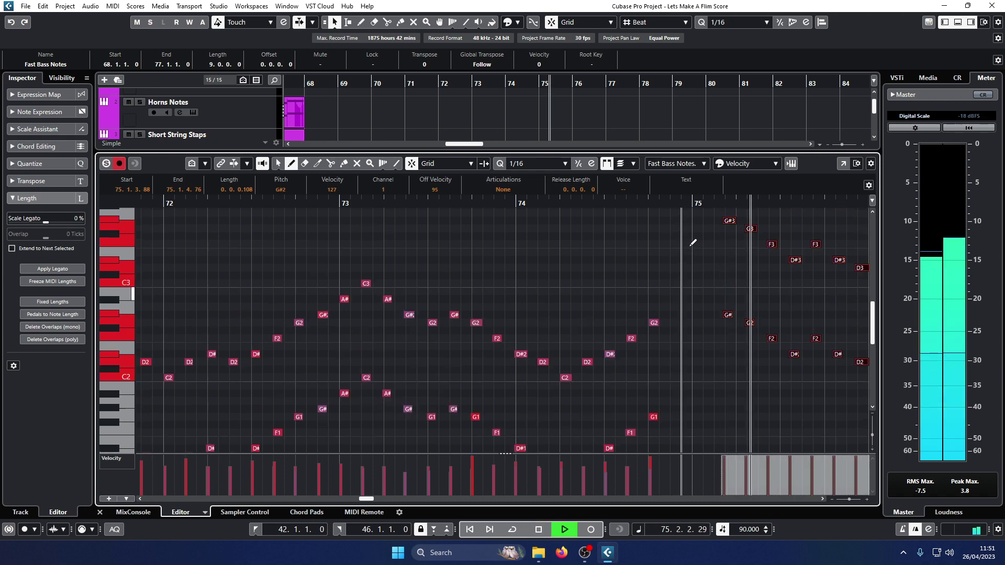
{"action": "key", "text": "space"}
{"action": "key", "text": "1"}
Try the pasted run with its start moved back to 74.4.3 and audition the transition into bar 75.
{"action": "left_click", "coordinate": [645, 204]}
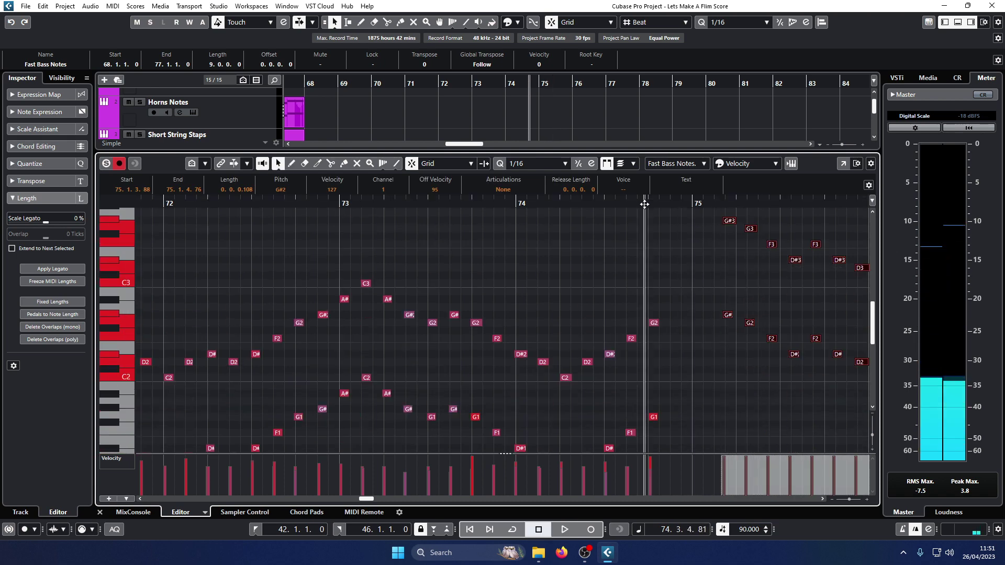
{"action": "key", "text": "space"}
{"action": "key", "text": "space"}
{"action": "left_click_drag", "start_coordinate": [724, 221], "coordinate": [678, 224]}
{"action": "key", "text": "g"}
{"action": "key", "text": "space"}
{"action": "key", "text": "space"}
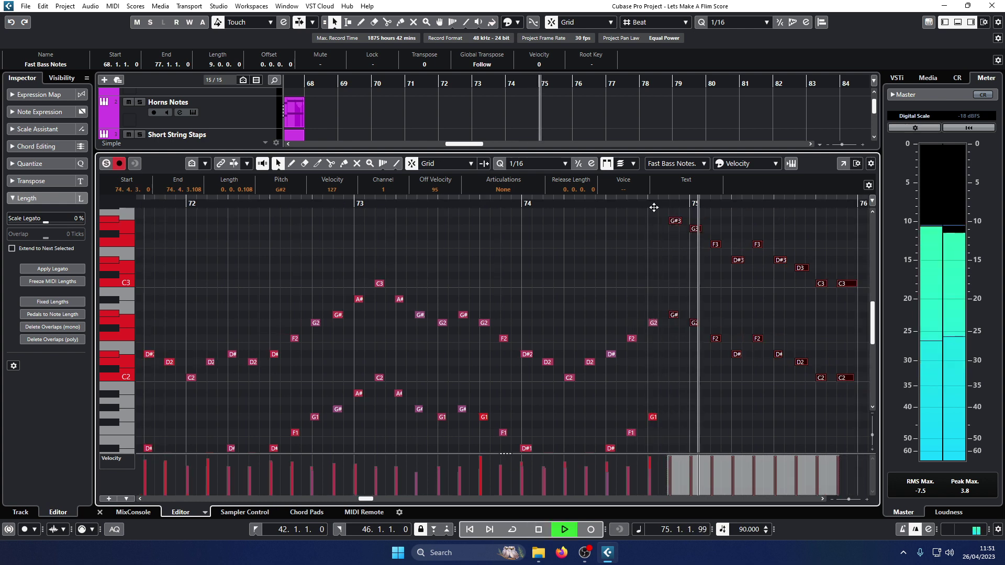
{"action": "key", "text": "space"}
{"action": "left_click_drag", "start_coordinate": [675, 222], "coordinate": [676, 265]}
{"action": "left_click", "coordinate": [627, 202]}
{"action": "key", "text": "space"}
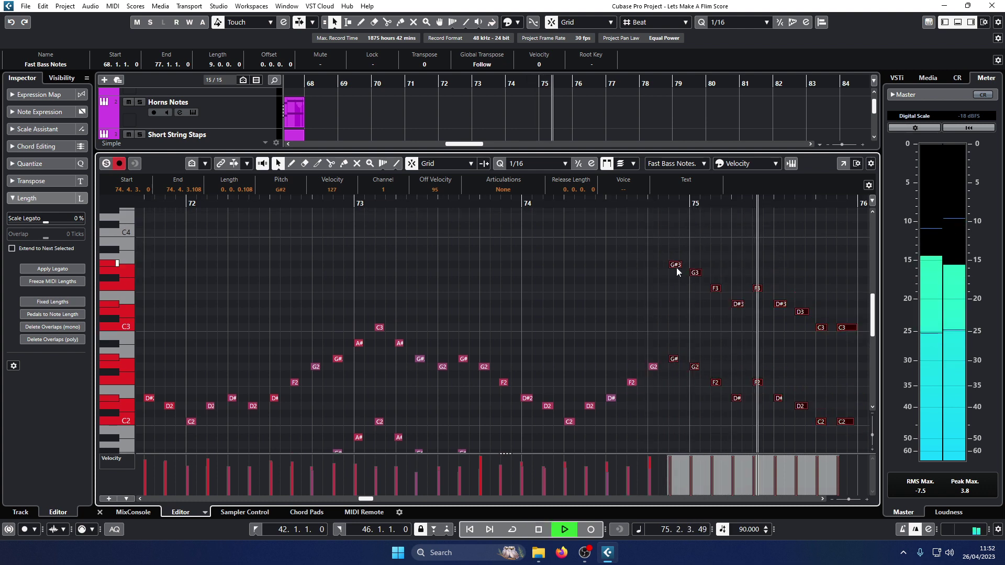
{"action": "key", "text": "space"}
Try the pasted run with its start shifted to 74.4.4 and play the transition again.
{"action": "left_click_drag", "start_coordinate": [676, 265], "coordinate": [687, 265]}
{"action": "key", "text": "space"}
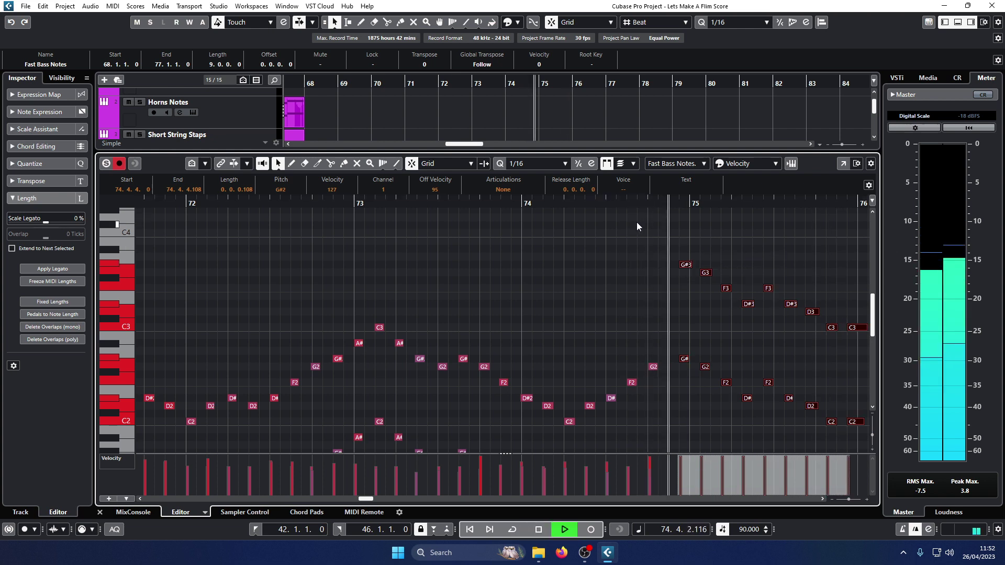
{"action": "key", "text": "space"}
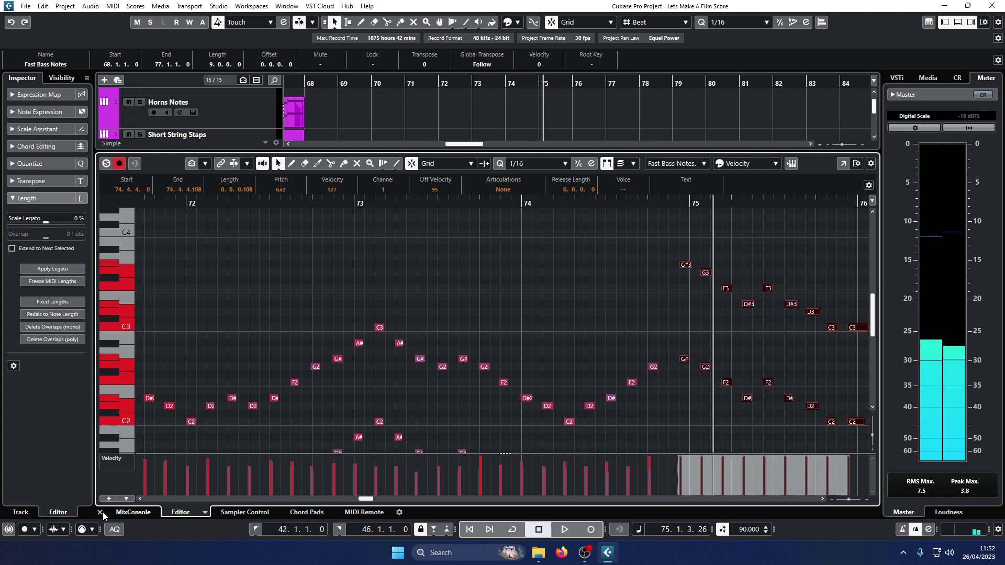
Check where the run starts in the Orcheatra part and move its Fast Bass Notes copy to start at 75.1.1.
{"action": "key", "text": "ctrl+e"}
{"action": "double_click", "coordinate": [556, 206]}
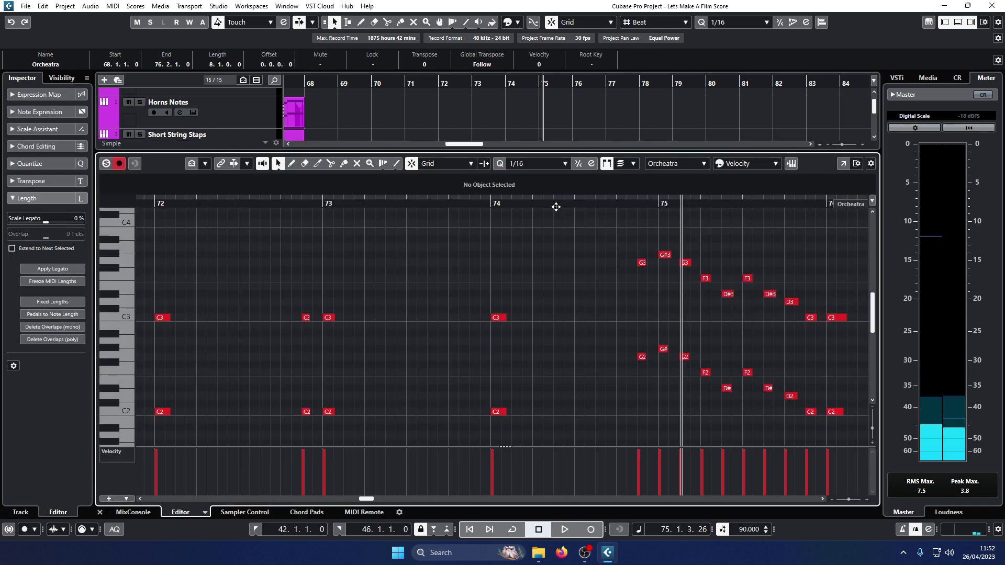
{"action": "left_click", "coordinate": [659, 202]}
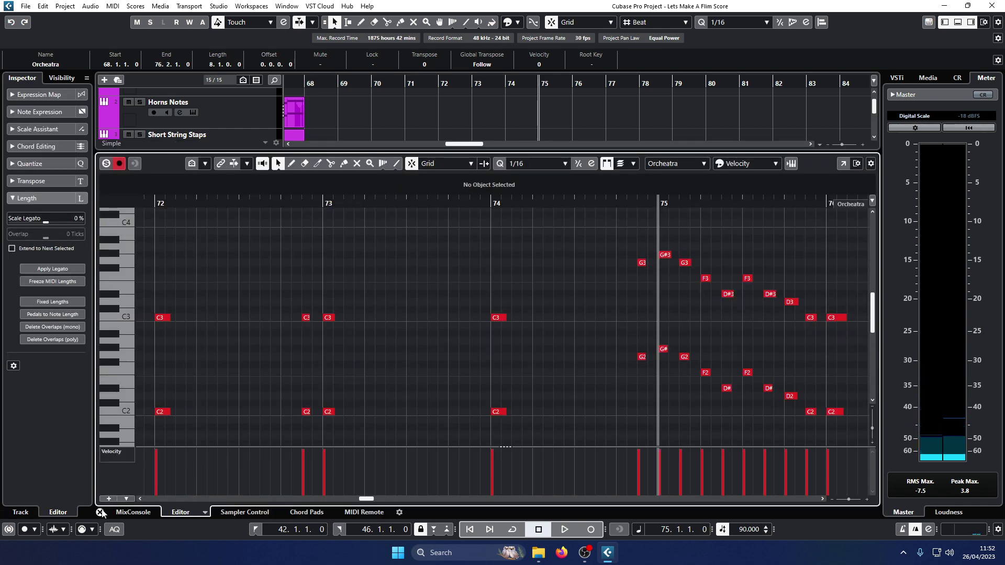
{"action": "key", "text": "ctrl+e"}
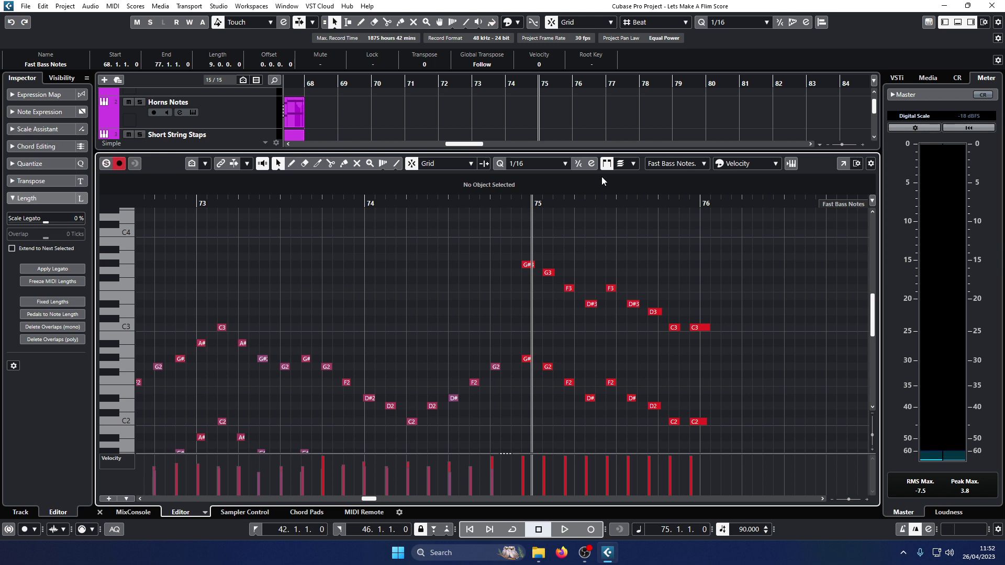
{"action": "left_click_drag", "start_coordinate": [748, 432], "coordinate": [538, 266]}
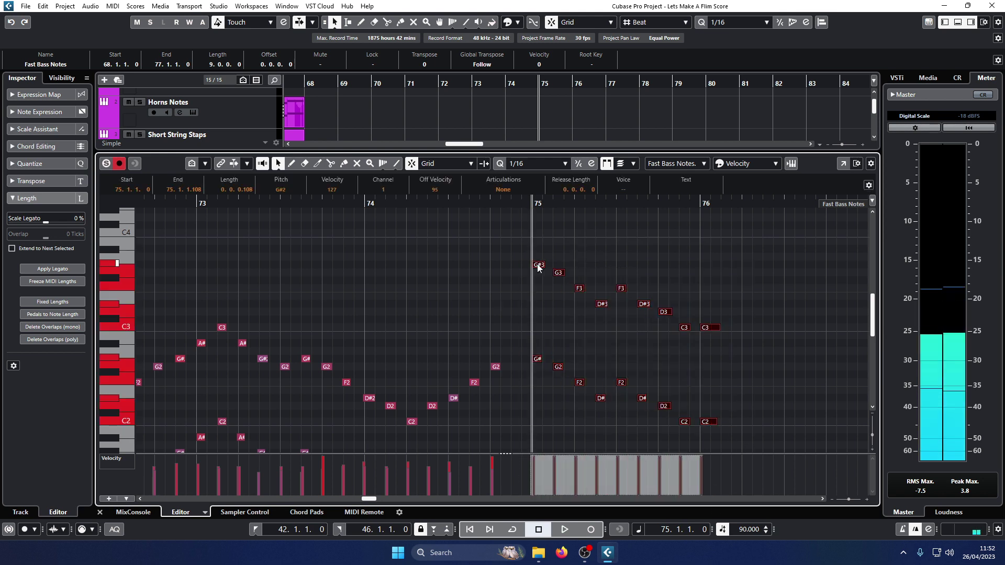
Audition the aligned Fast Bass Notes run from the middle of bar 74 into bar 75.
{"action": "left_click", "coordinate": [448, 201]}
{"action": "key", "text": "space"}
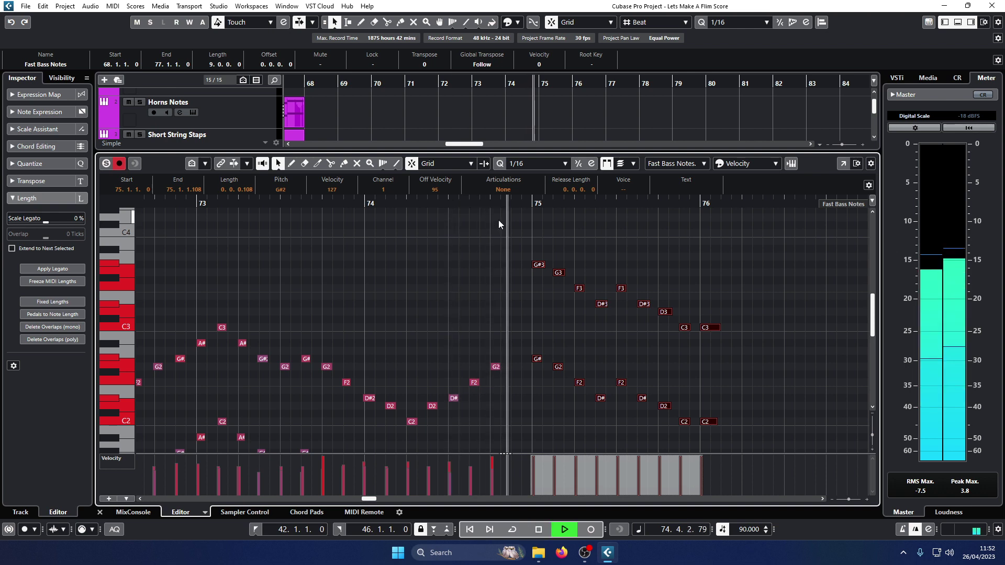
{"action": "left_click", "coordinate": [471, 202]}
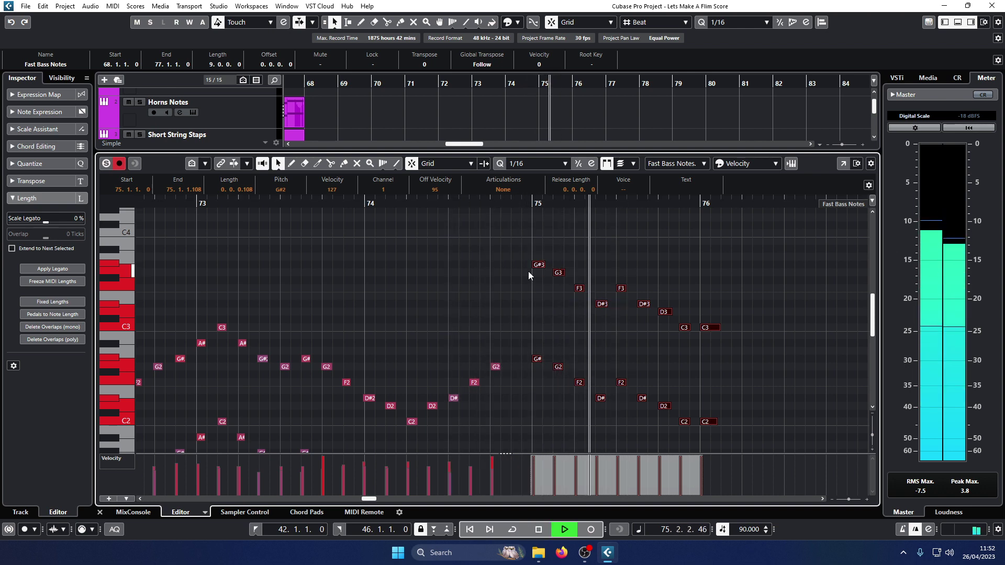
{"action": "key", "text": "space"}
Copy the G3 and G2 pickup notes at 74.4.3 from the Orcheatra part and set the cursor to that position.
{"action": "key", "text": "ctrl+e"}
{"action": "double_click", "coordinate": [502, 209]}
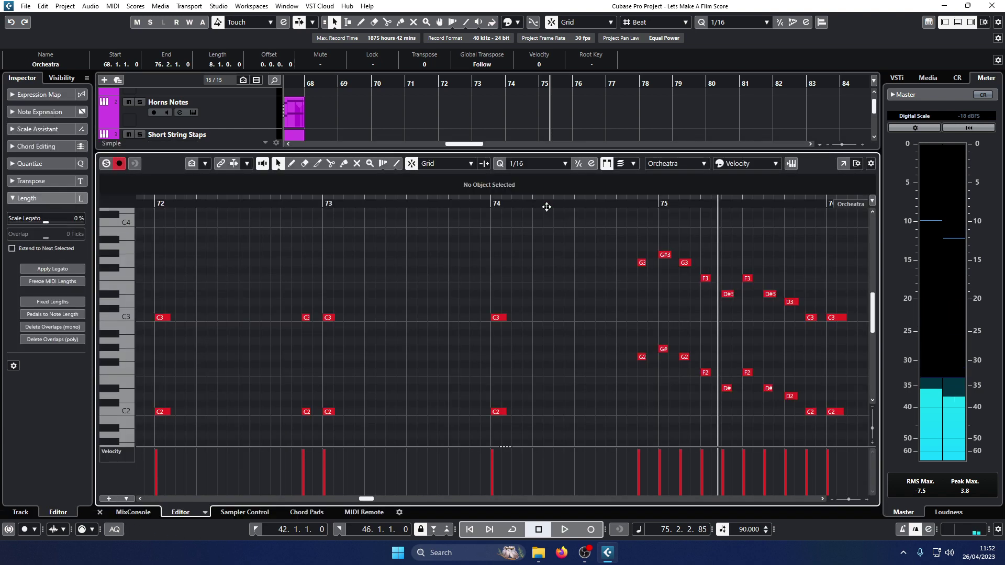
{"action": "left_click_drag", "start_coordinate": [633, 257], "coordinate": [646, 222]}
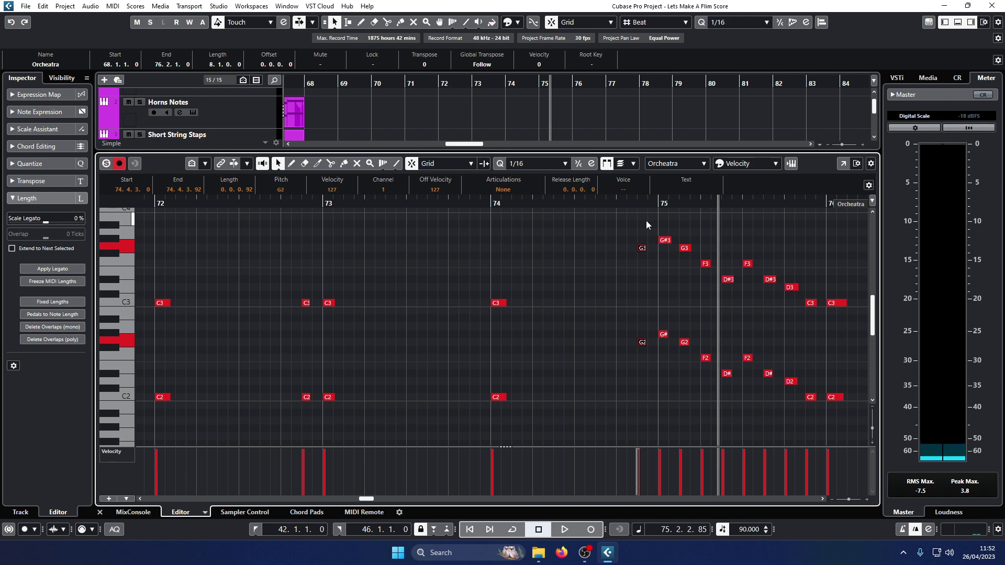
{"action": "left_click", "coordinate": [637, 203]}
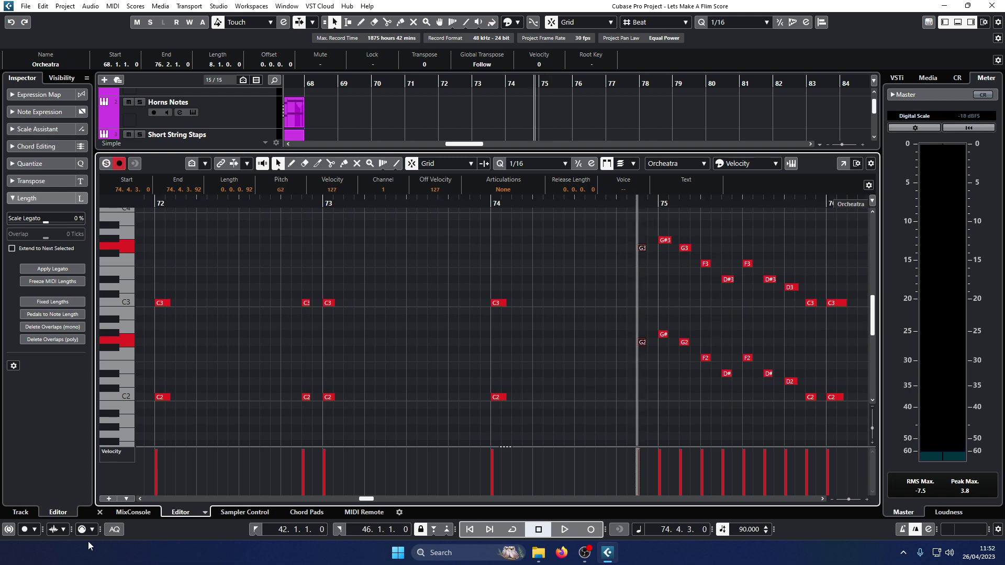
{"action": "left_click", "coordinate": [100, 512]}
Paste the G3 and G2 pickup notes into the Fast Bass Notes part at 74.4.3 and play the ending.
{"action": "double_click", "coordinate": [544, 183]}
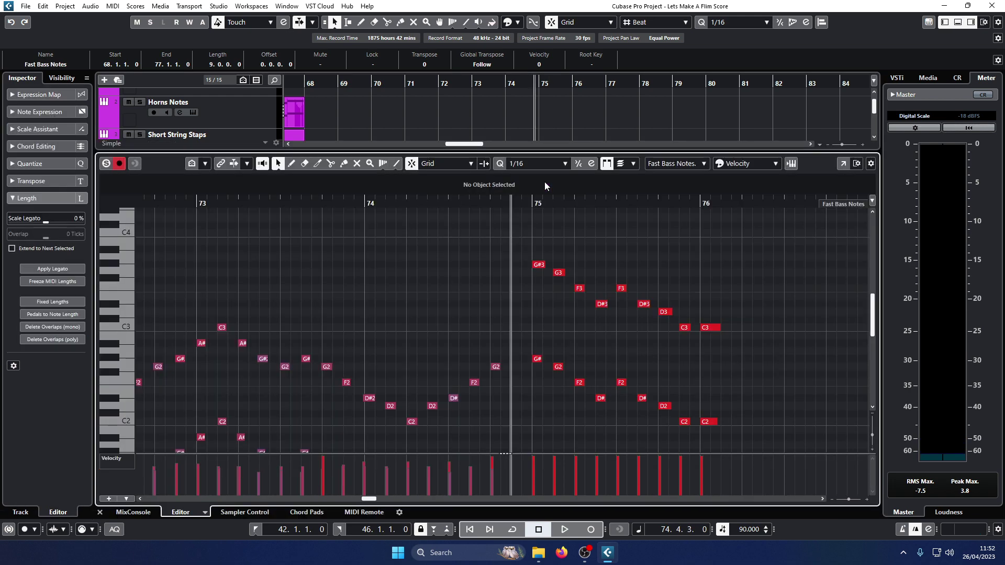
{"action": "key", "text": "ctrl+v"}
{"action": "key", "text": "space"}
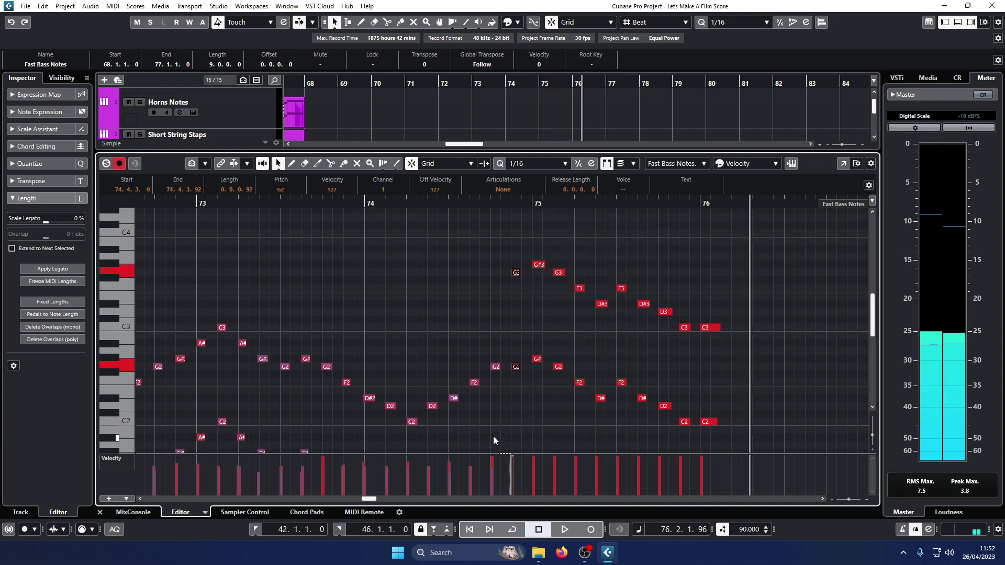
Play the Fast Bass Notes part from bar 68 and shorten it to end at 76.2.1, level with the Orcheatra part.
{"action": "left_click", "coordinate": [100, 513]}
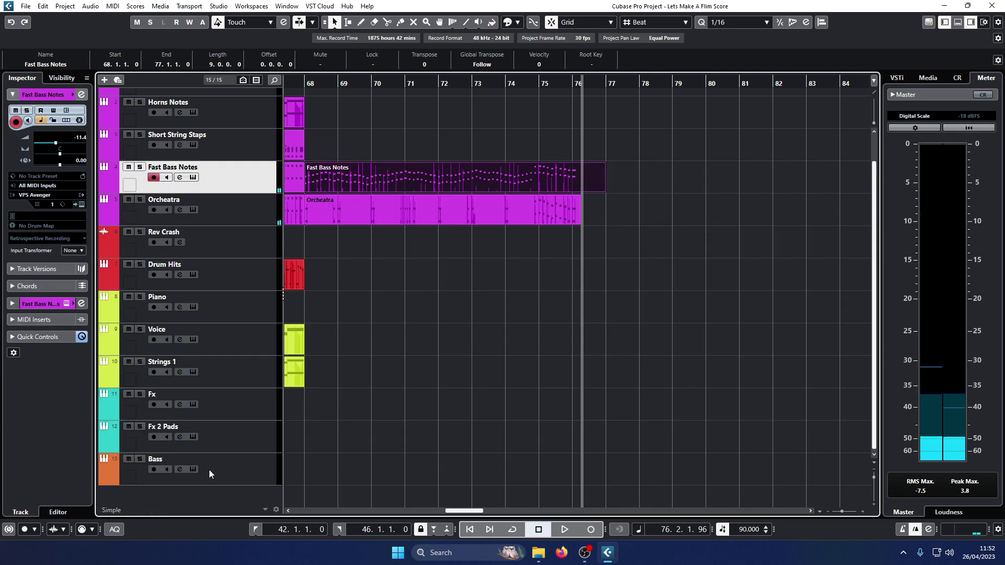
{"action": "key", "text": "alt+space"}
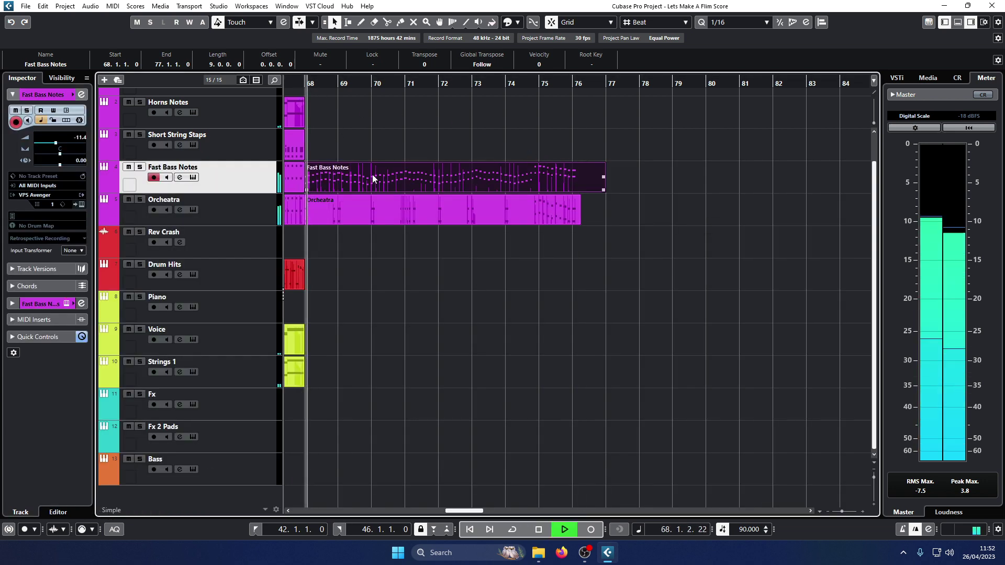
{"action": "double_click", "coordinate": [385, 184]}
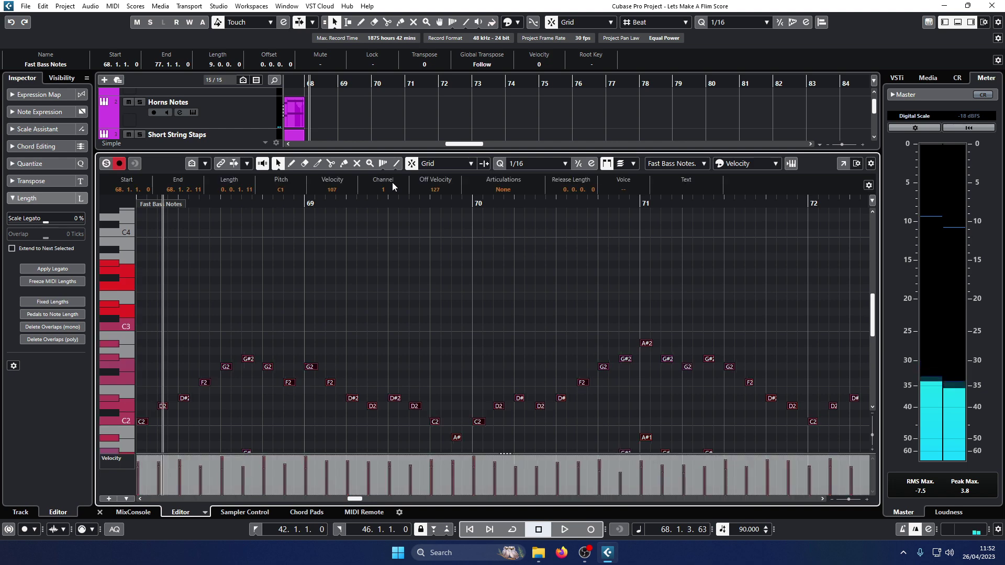
{"action": "key", "text": "space"}
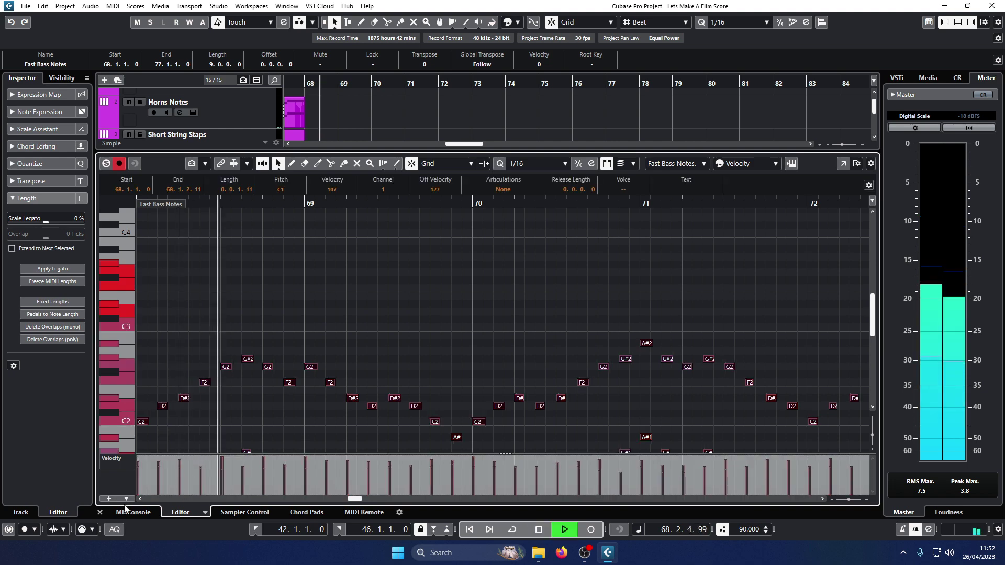
{"action": "left_click_drag", "start_coordinate": [275, 157], "coordinate": [208, 452]}
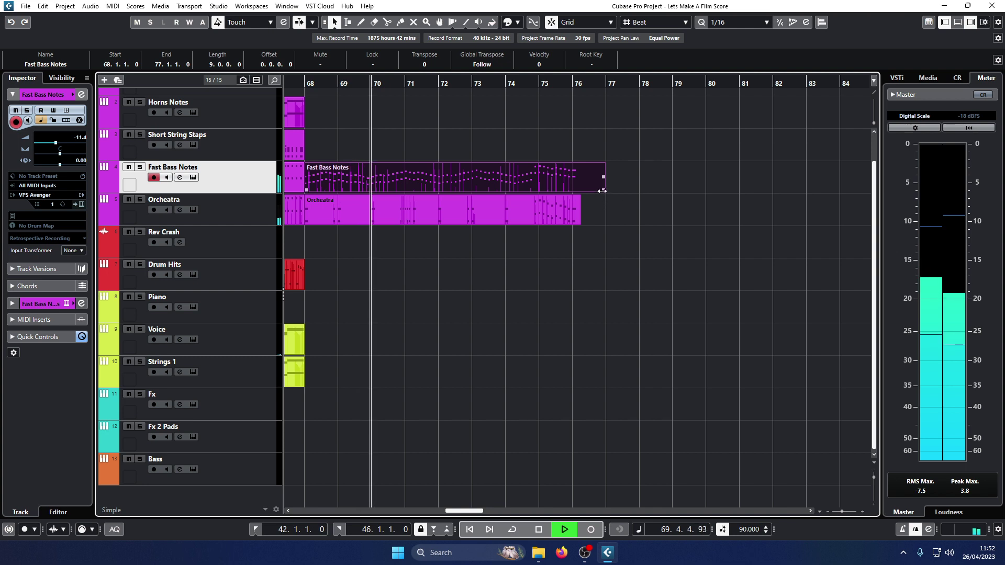
{"action": "left_click_drag", "start_coordinate": [604, 190], "coordinate": [579, 192]}
{"action": "left_click", "coordinate": [663, 217]}
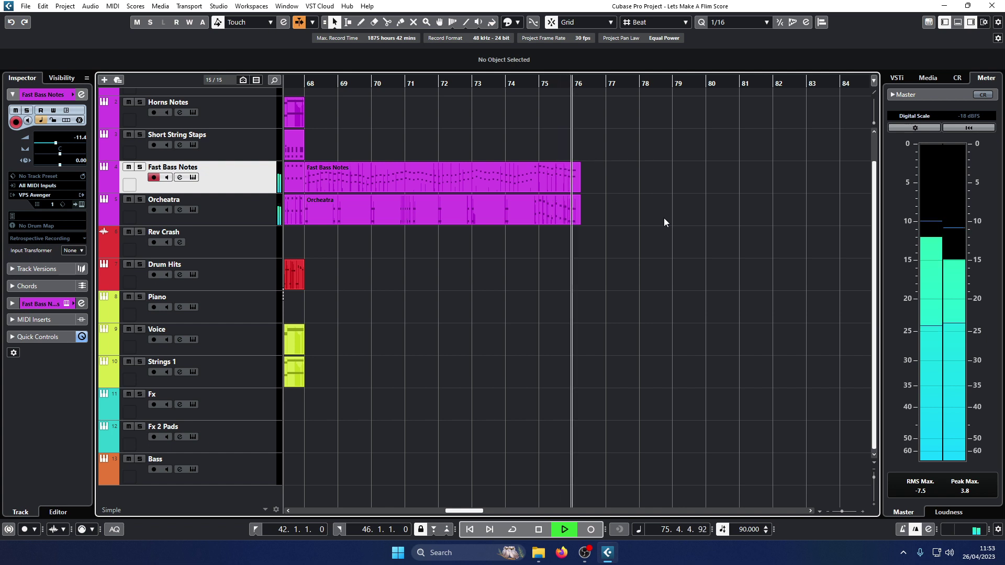
{"action": "key", "text": "space"}
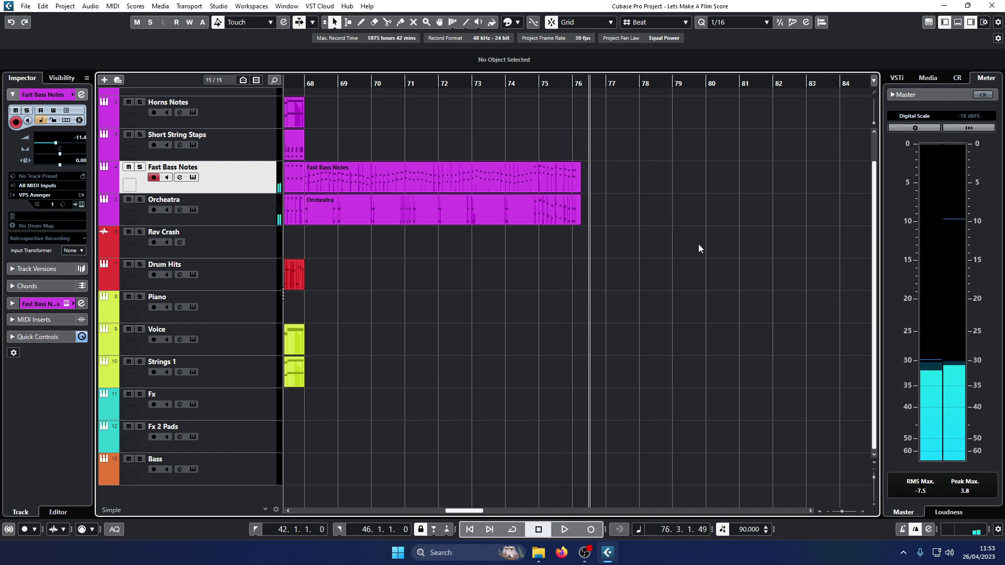
Play the arrangement from bar 63 through the extended climax with the Short String Staps track armed.
{"action": "key", "text": "g"}
{"action": "key", "text": "g"}
{"action": "key", "text": "g"}
{"action": "left_click", "coordinate": [395, 84]}
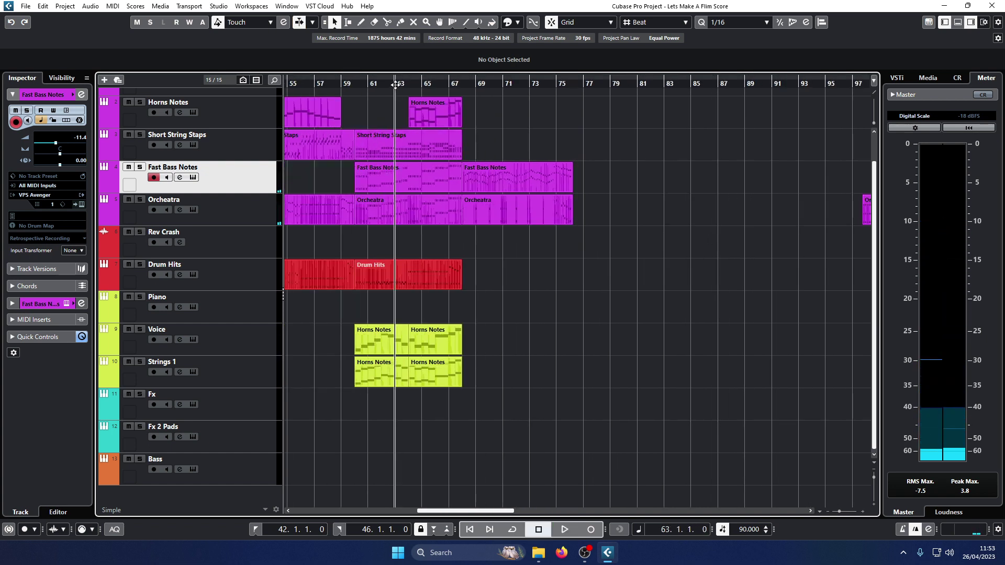
{"action": "key", "text": "space"}
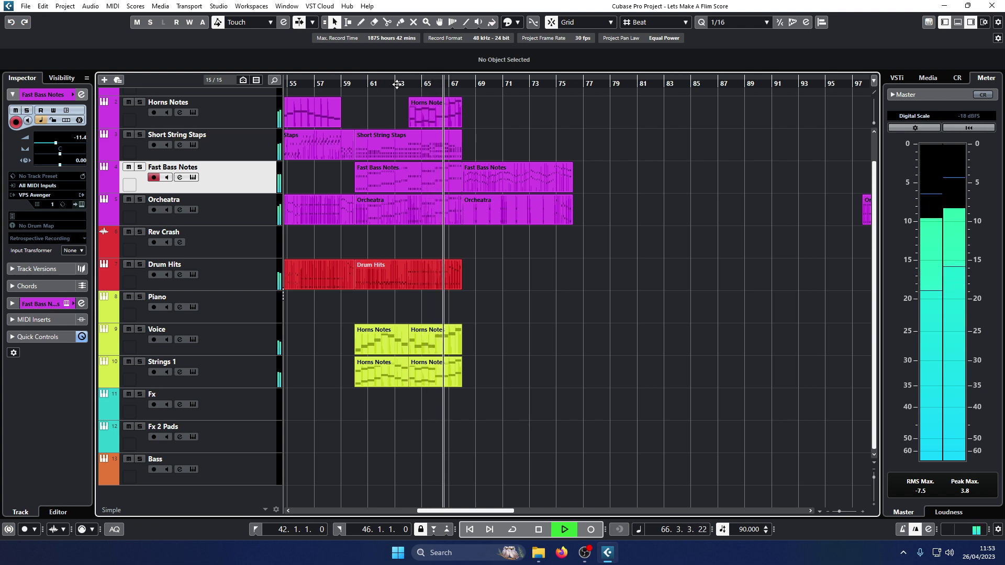
{"action": "left_click", "coordinate": [228, 147]}
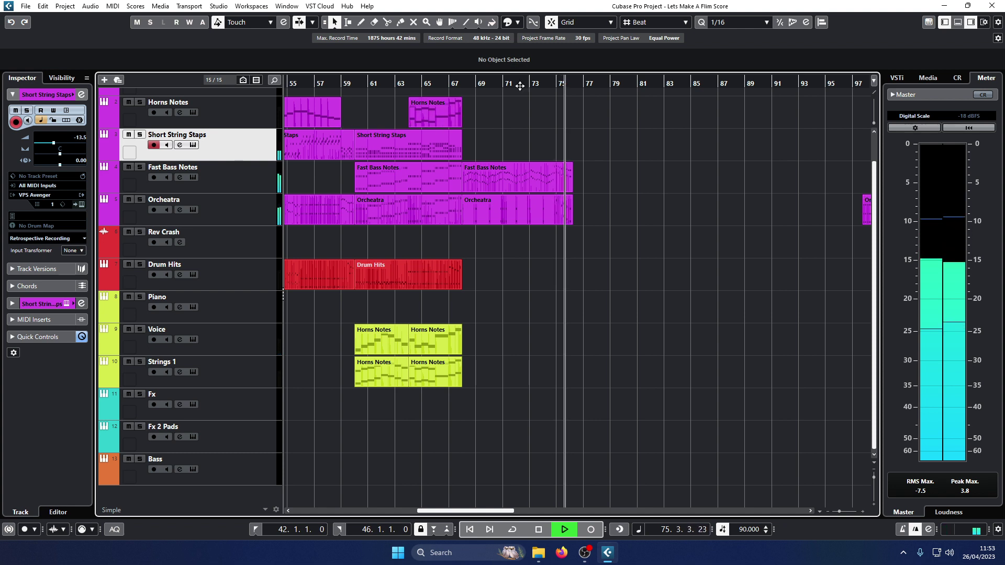
{"action": "left_click", "coordinate": [443, 83]}
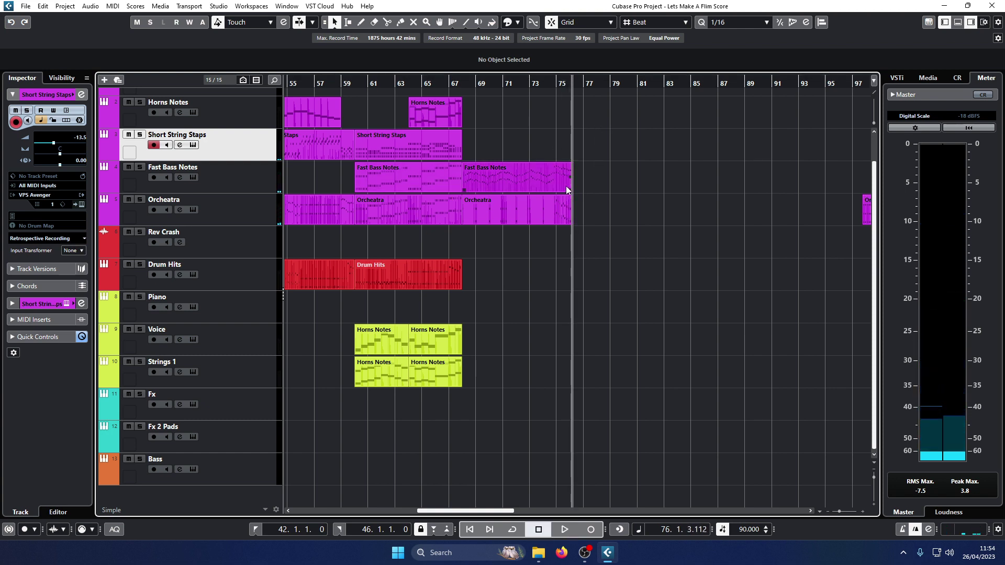
Inspect the end of the Fast Bass Notes part and play the ending from 74.4.4 with the Orcheatra track selected.
{"action": "double_click", "coordinate": [492, 182]}
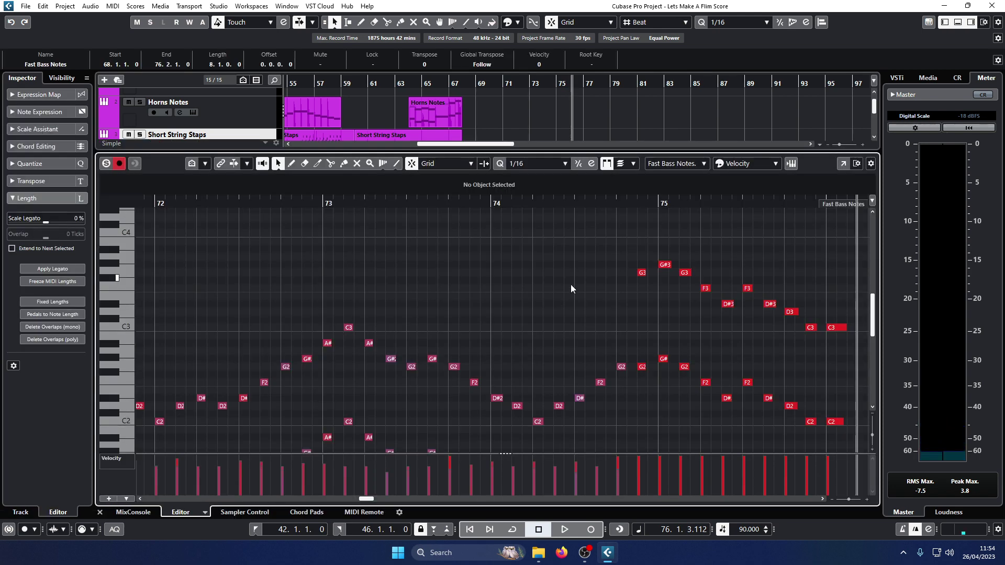
{"action": "scroll", "coordinate": [571, 284], "scroll_direction": "down", "scroll_amount": 3}
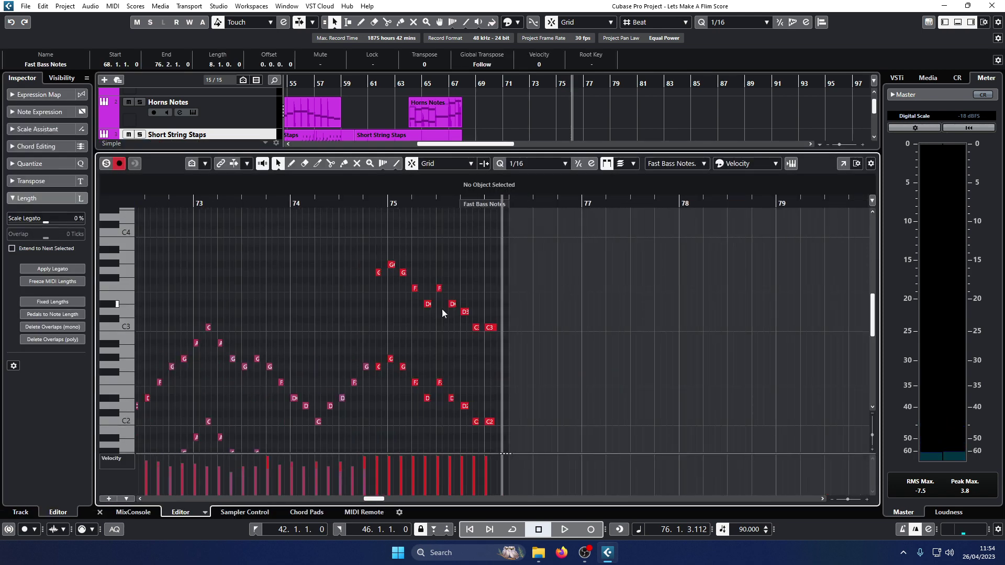
{"action": "left_click", "coordinate": [377, 204]}
{"action": "left_click", "coordinate": [101, 515]}
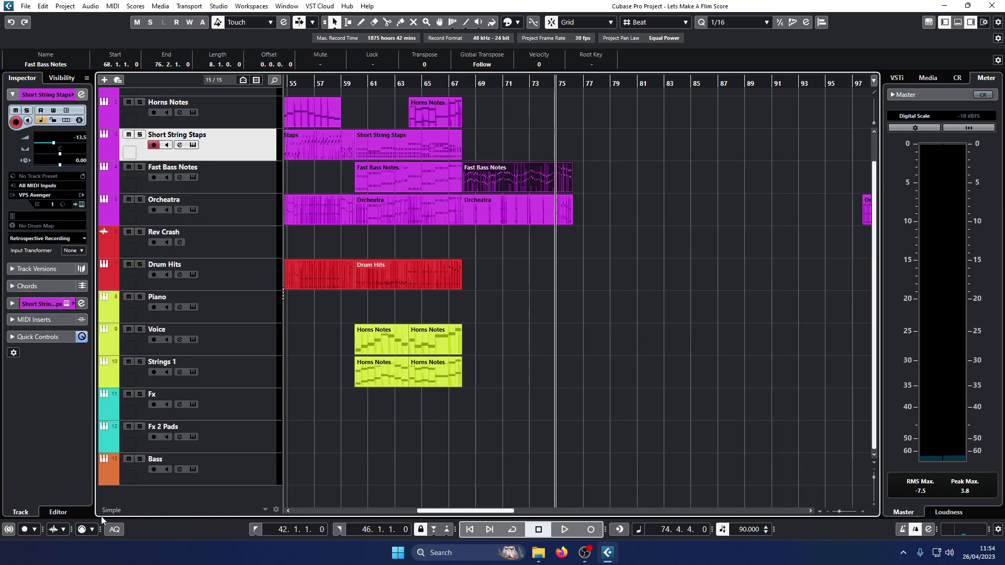
{"action": "left_click", "coordinate": [163, 208]}
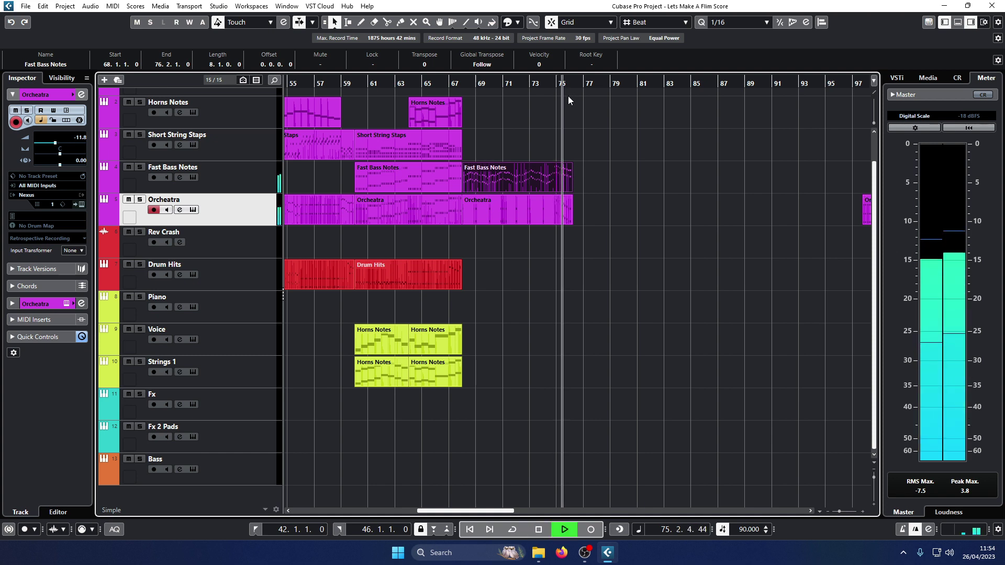
{"action": "key", "text": "space"}
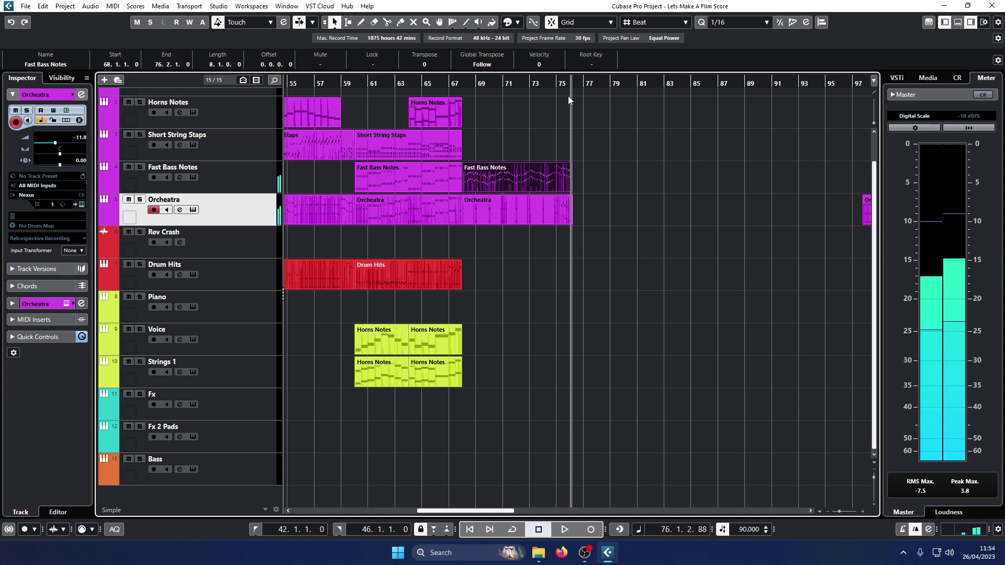
Record a new Short String Staps part from bar 68 until just past bar 76.
{"action": "left_click", "coordinate": [172, 149]}
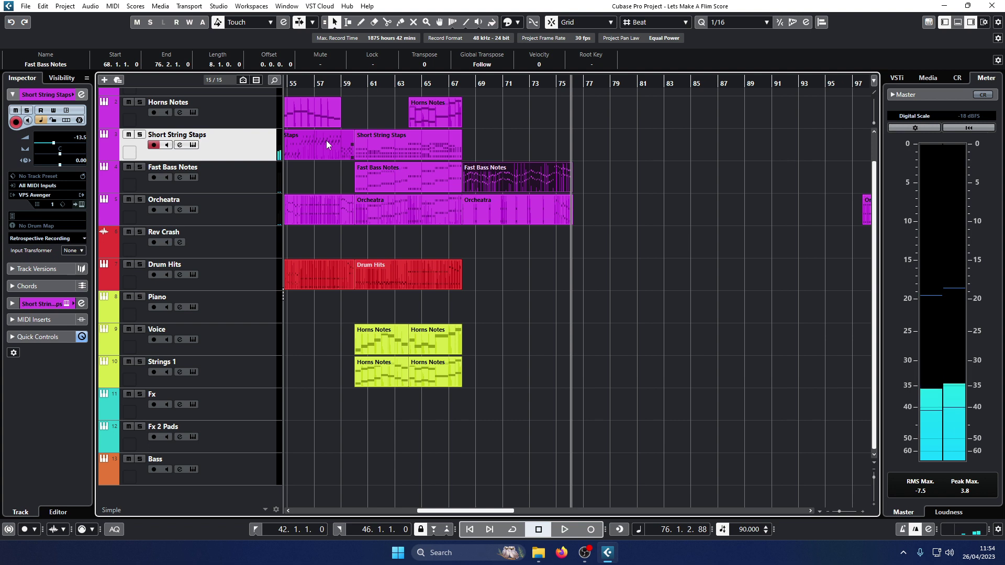
{"action": "left_click", "coordinate": [461, 84]}
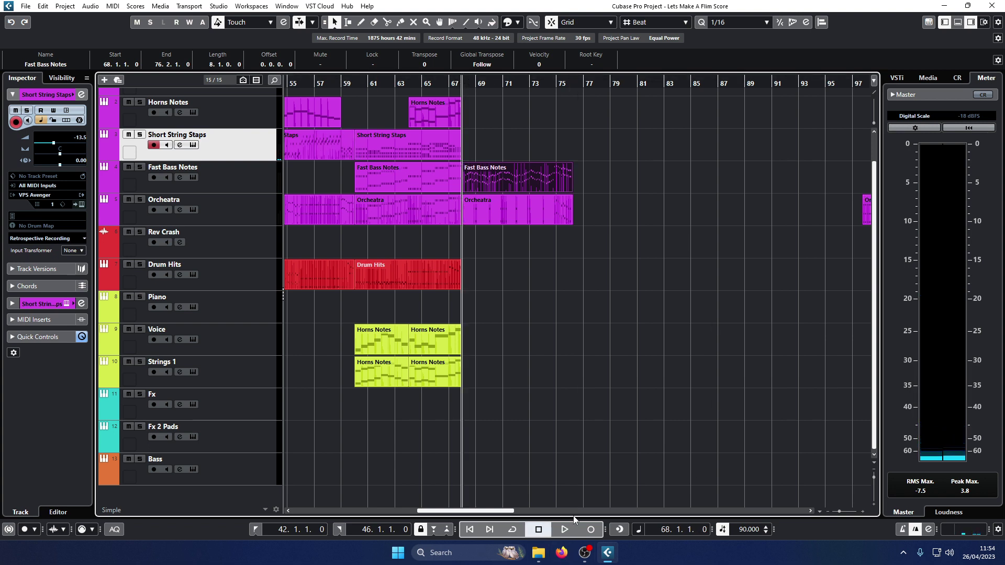
{"action": "left_click", "coordinate": [600, 529]}
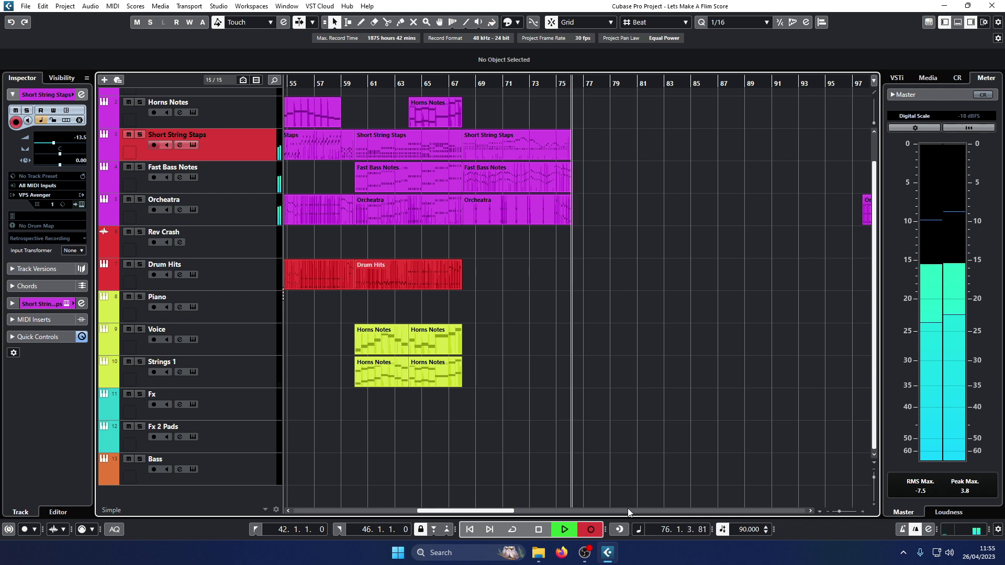
{"action": "key", "text": "space"}
{"action": "key", "text": "h"}
{"action": "key", "text": "h"}
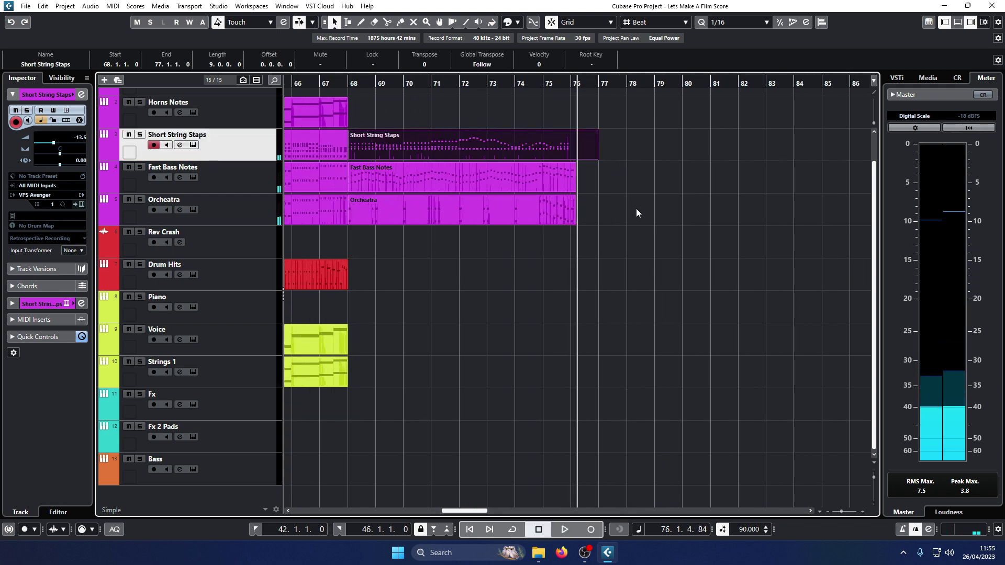
Play back the new Short String Staps part and delete the stray note just below C4 early in bar 71.
{"action": "key", "text": "space"}
{"action": "double_click", "coordinate": [539, 145]}
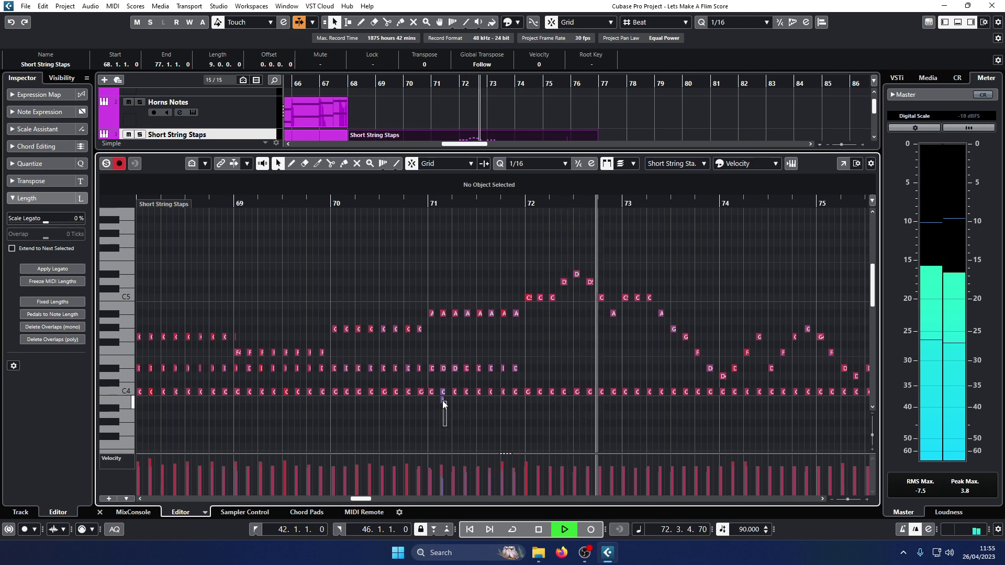
{"action": "left_click", "coordinate": [455, 367]}
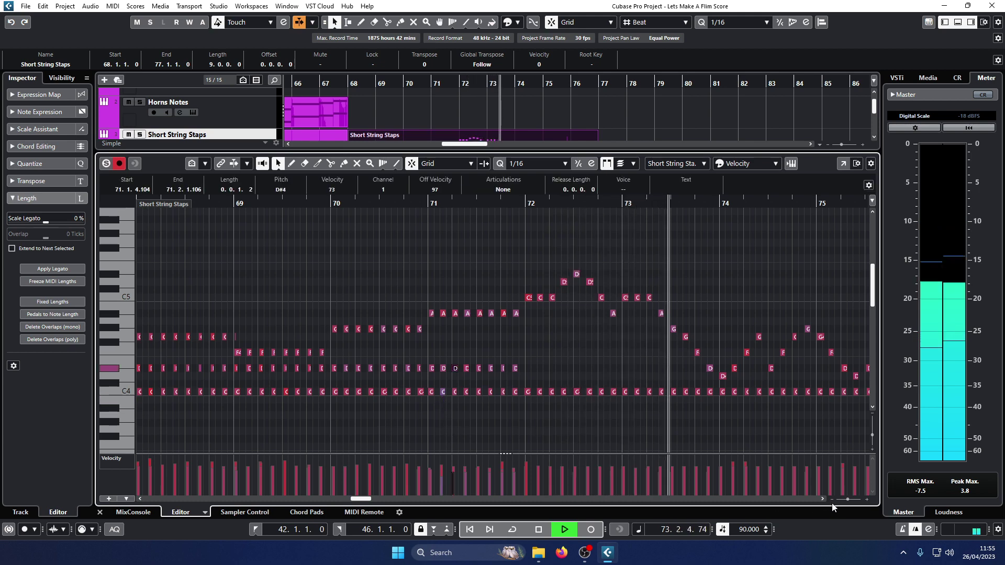
{"action": "scroll", "coordinate": [497, 316], "scroll_direction": "right", "scroll_amount": 6}
{"action": "scroll", "coordinate": [497, 317], "scroll_direction": "down", "scroll_amount": 4}
{"action": "scroll", "coordinate": [497, 317], "scroll_direction": "up", "scroll_amount": 4}
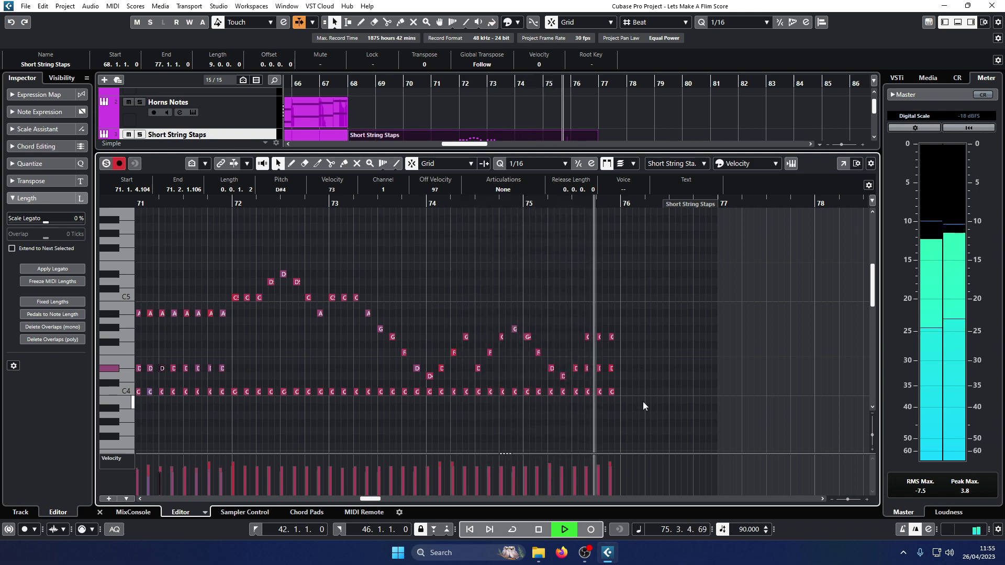
Delete the Short String Staps notes from 75.1.3 onward and repeat the G4 and C4 pair at 75.1.3.
{"action": "key", "text": "space"}
{"action": "left_click_drag", "start_coordinate": [643, 402], "coordinate": [550, 321]}
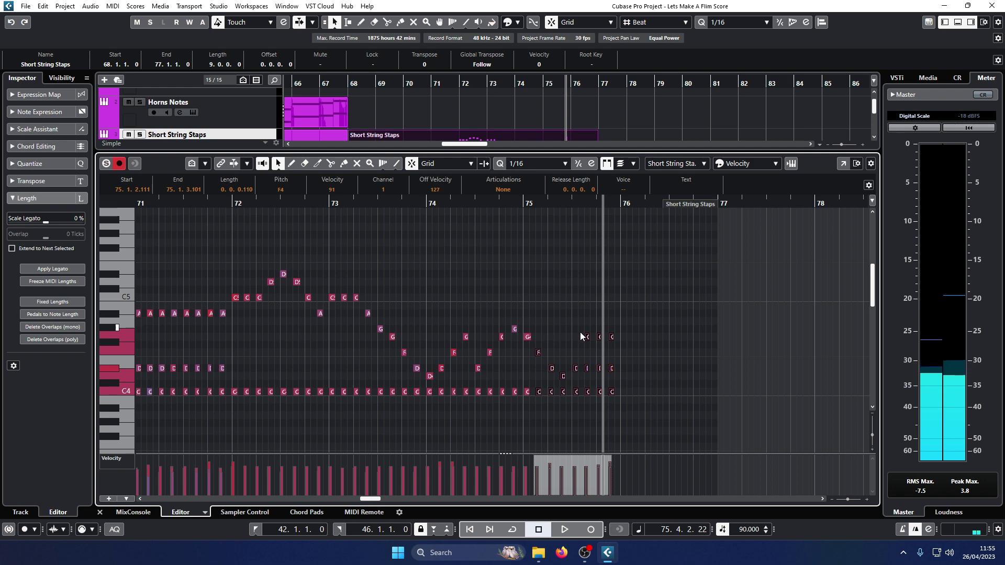
{"action": "key", "text": "Delete"}
{"action": "left_click_drag", "start_coordinate": [569, 413], "coordinate": [541, 338]}
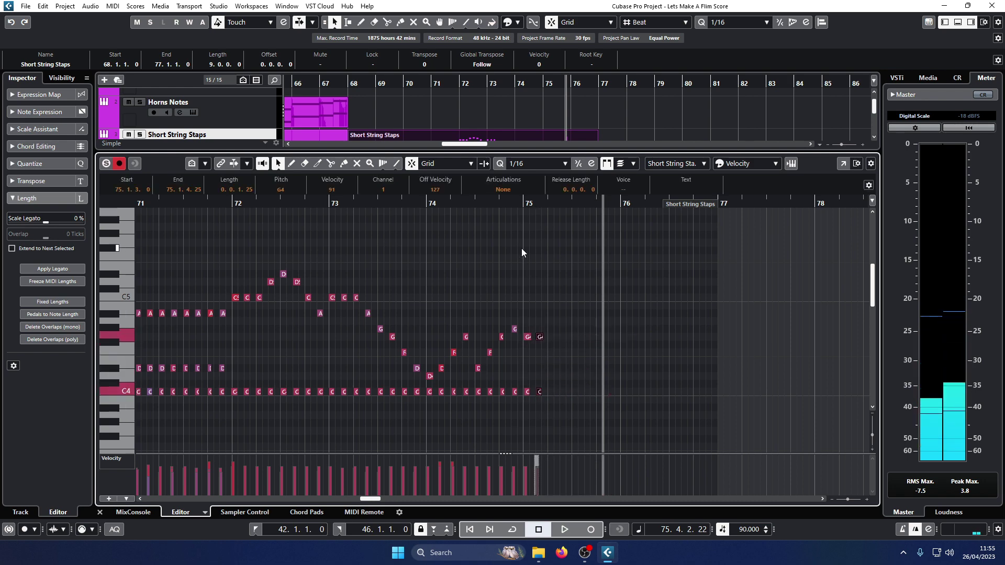
Audition the string ending from late in bar 74 and repeat the G4 and C4 pair at 75.2.1 and 75.2.3.
{"action": "left_click", "coordinate": [515, 204]}
{"action": "key", "text": "space"}
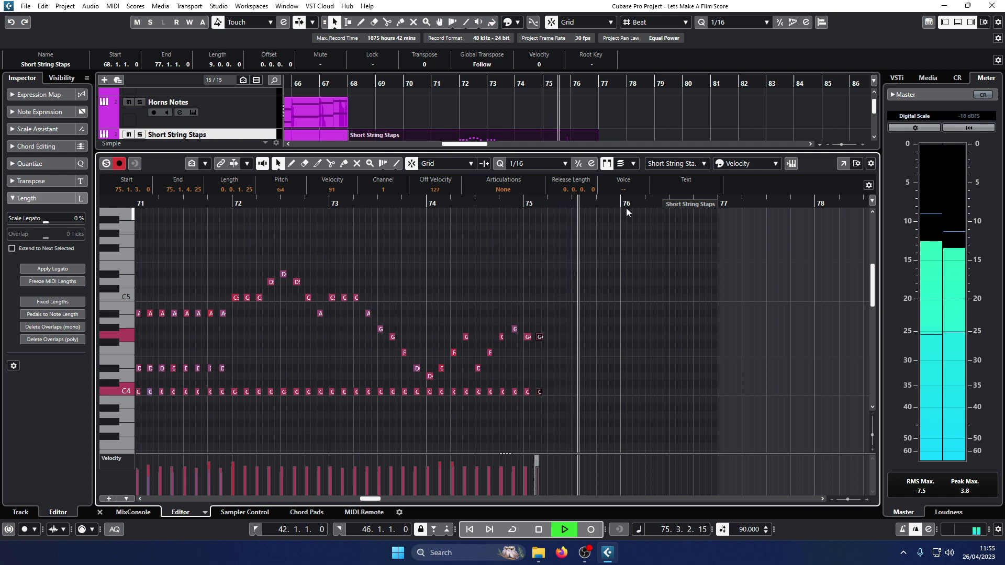
{"action": "key", "text": "space"}
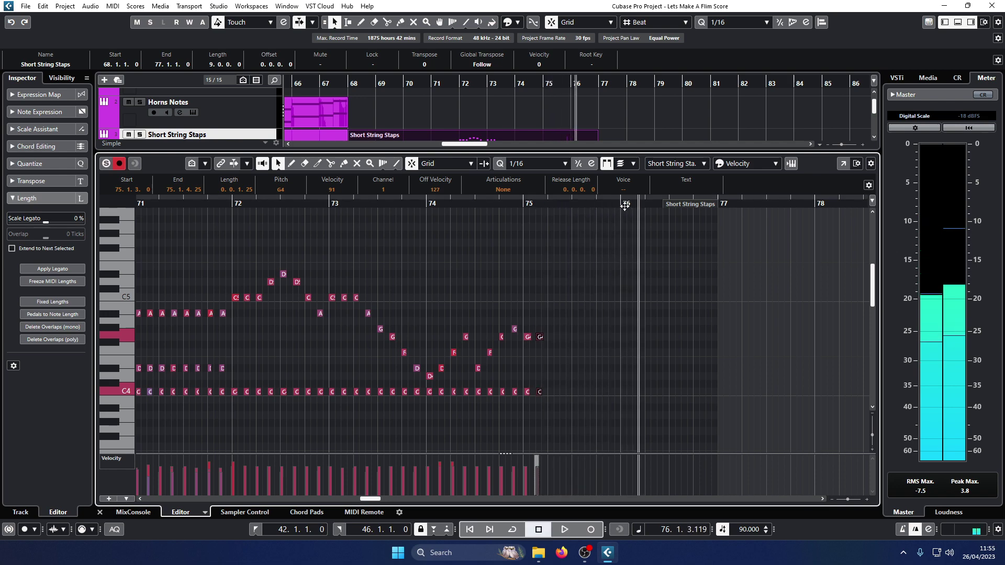
{"action": "left_click", "coordinate": [619, 206]}
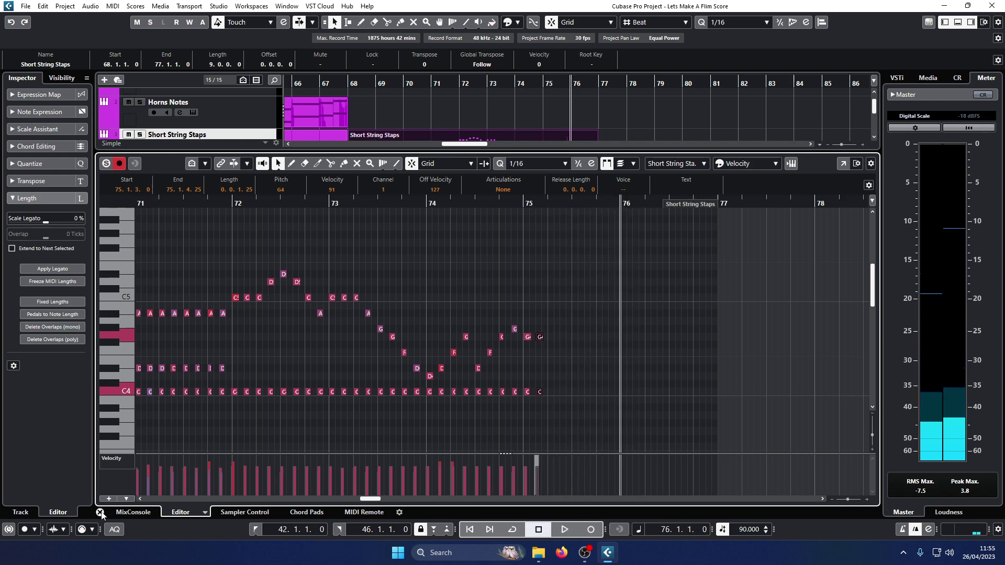
{"action": "left_click_drag", "start_coordinate": [553, 434], "coordinate": [556, 338]}
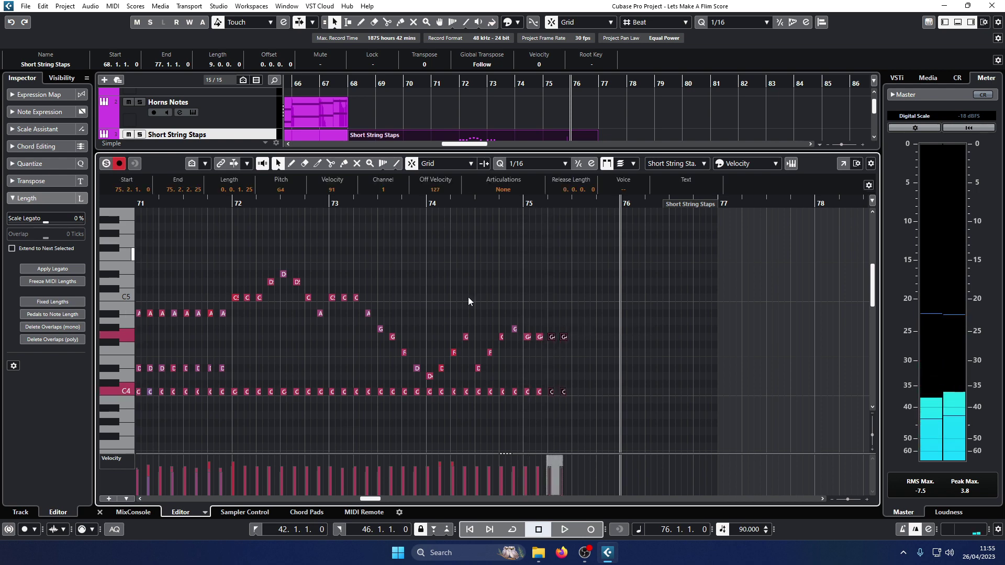
Solo the Short String Staps track, play it from about bar 73 and reopen its part at the ending.
{"action": "left_click", "coordinate": [99, 511]}
{"action": "key", "text": "s"}
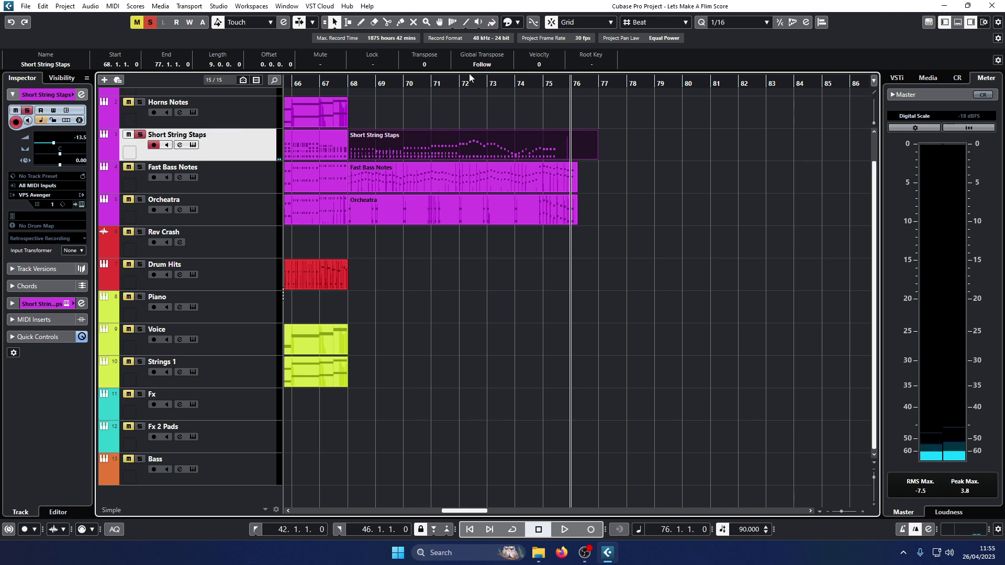
{"action": "left_click", "coordinate": [487, 80]}
{"action": "key", "text": "space"}
{"action": "double_click", "coordinate": [555, 151]}
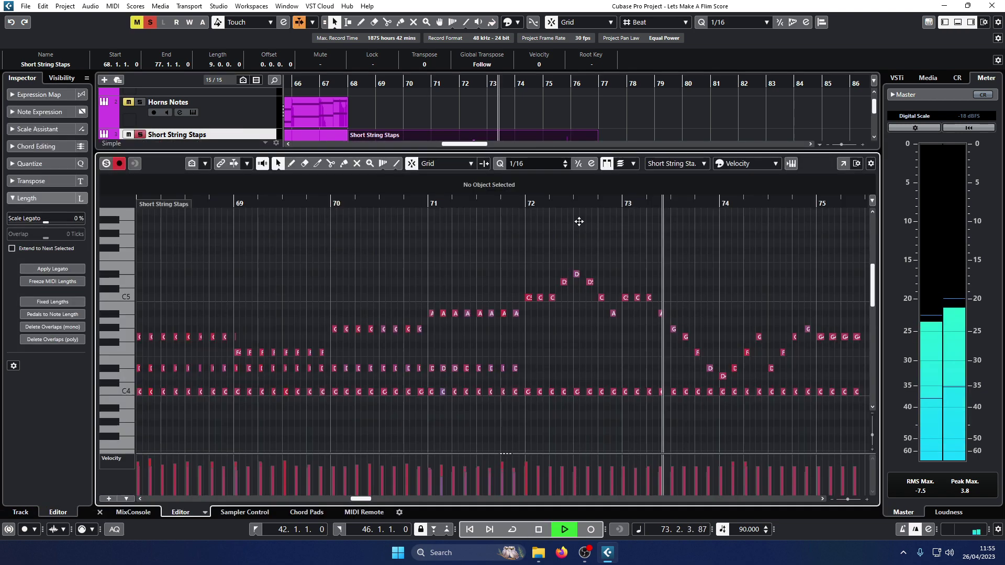
{"action": "scroll", "coordinate": [795, 497], "scroll_direction": "right", "scroll_amount": 3}
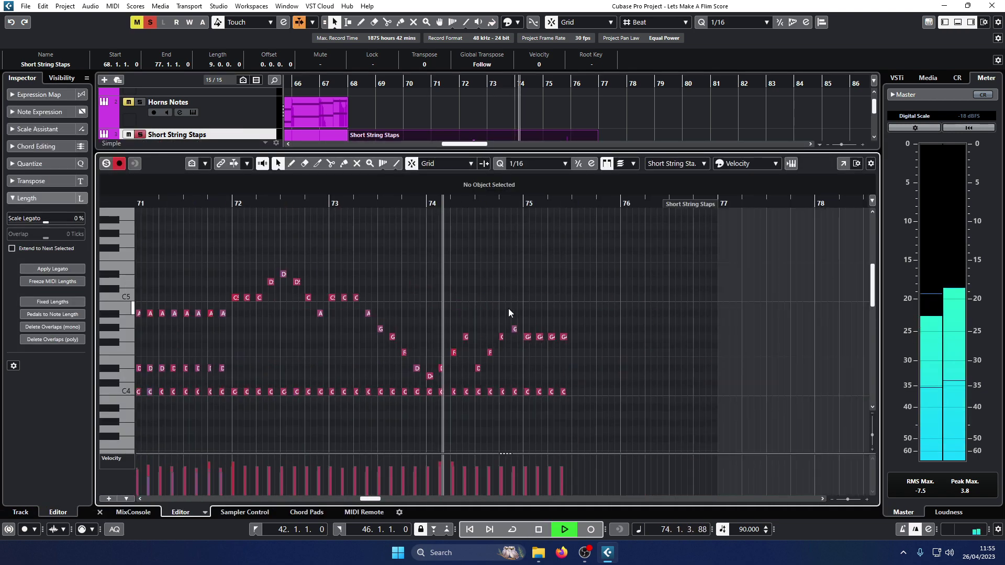
Continue the repeated G4 and C4 pairs through the end of bar 75 and select all the repeats in that bar.
{"action": "left_click_drag", "start_coordinate": [615, 381], "coordinate": [584, 324]}
{"action": "left_click_drag", "start_coordinate": [603, 405], "coordinate": [575, 338]}
{"action": "key", "text": "space"}
{"action": "left_click_drag", "start_coordinate": [674, 313], "coordinate": [529, 408]}
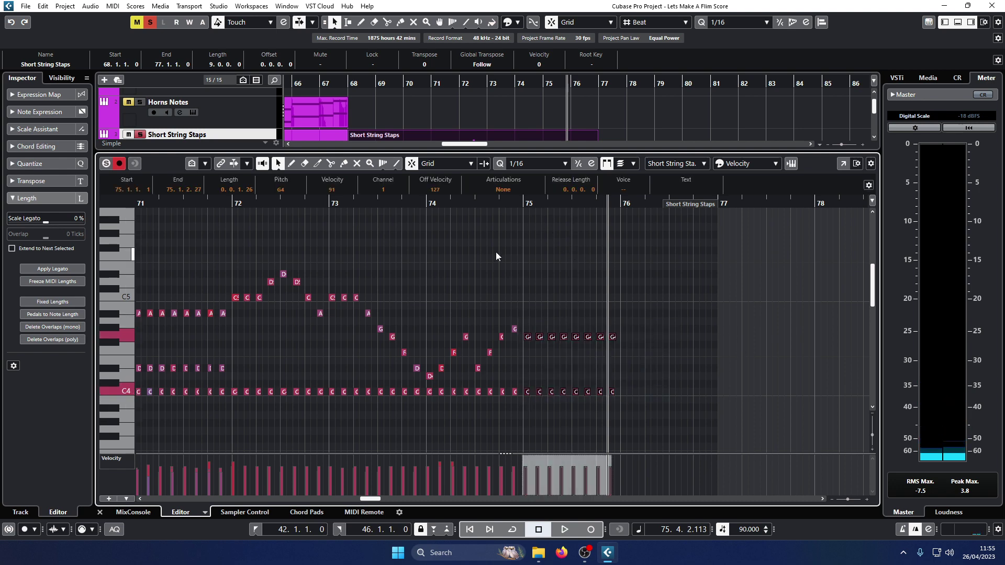
Play the string ending from the middle of bar 74, enlarge the track area and solo Fast Bass Notes alongside it.
{"action": "left_click", "coordinate": [491, 206]}
{"action": "key", "text": "space"}
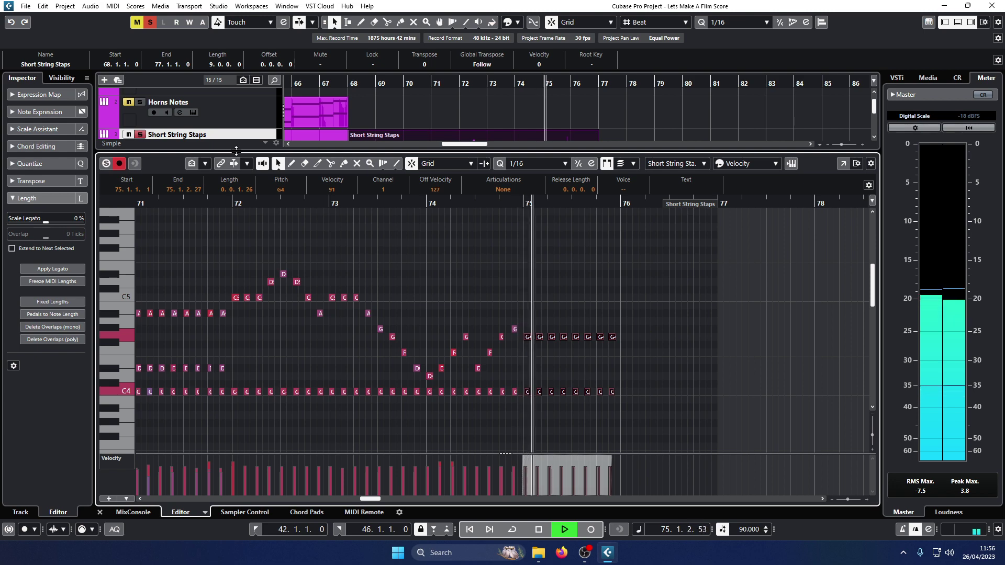
{"action": "left_click_drag", "start_coordinate": [236, 150], "coordinate": [236, 237]}
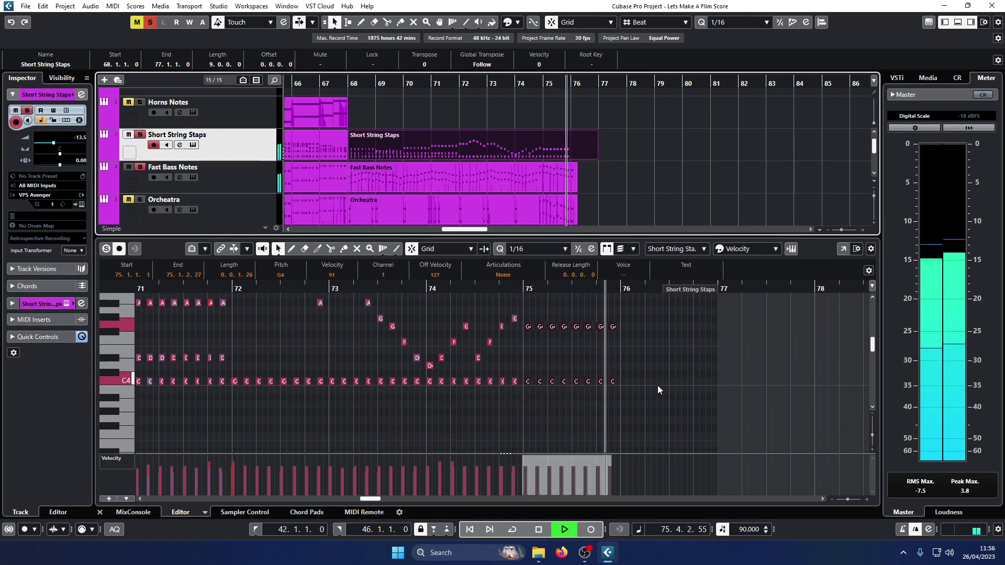
Repeat the G4 and C4 pairs into the first half of bar 76 and delete the surplus G4 at 76.2.1 and the pair at 76.2.3.
{"action": "key", "text": "space"}
{"action": "left_click_drag", "start_coordinate": [662, 393], "coordinate": [627, 327]}
{"action": "key", "text": "space"}
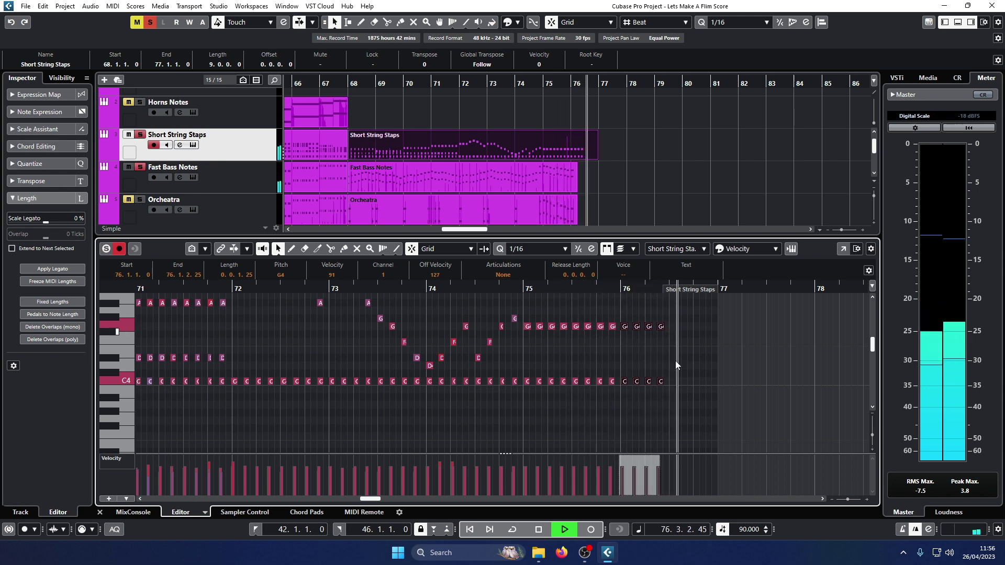
{"action": "key", "text": "space"}
{"action": "left_click", "coordinate": [683, 408]}
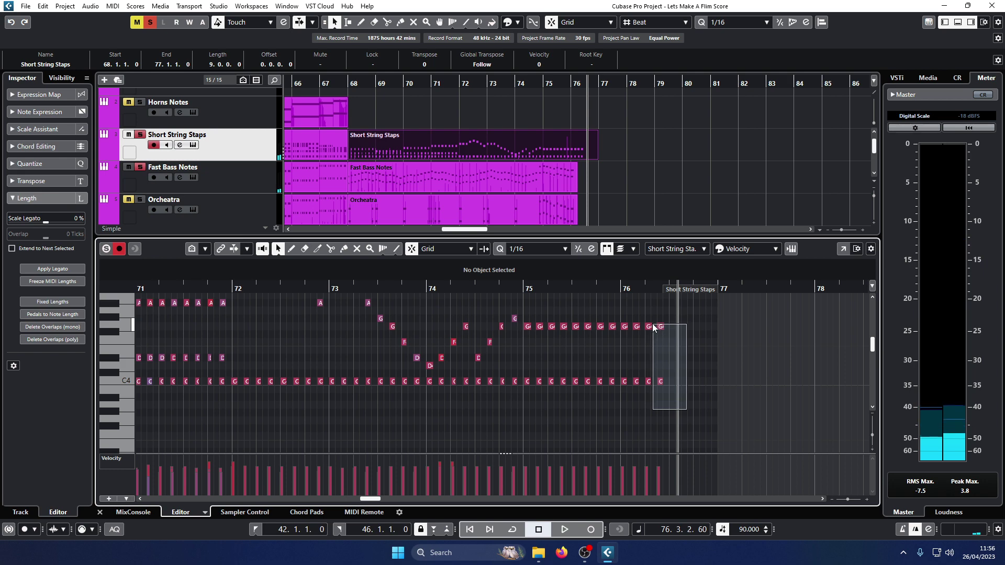
{"action": "left_click_drag", "start_coordinate": [653, 328], "coordinate": [653, 329]}
{"action": "key", "text": "Delete"}
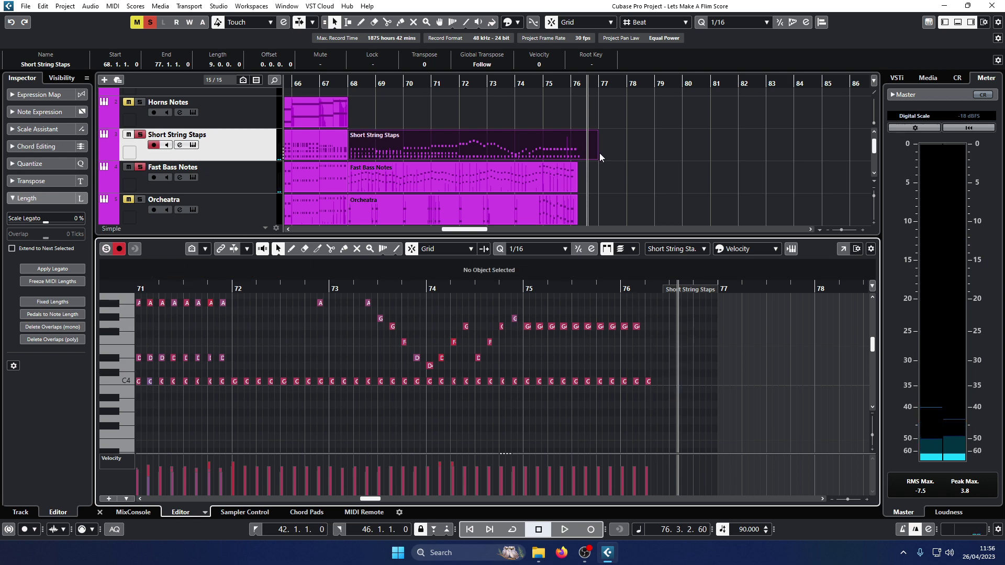
Shorten the Short String Staps part to end at 76.2.1, play its ending and delete the leftover C4 at that point.
{"action": "left_click_drag", "start_coordinate": [596, 158], "coordinate": [577, 158]}
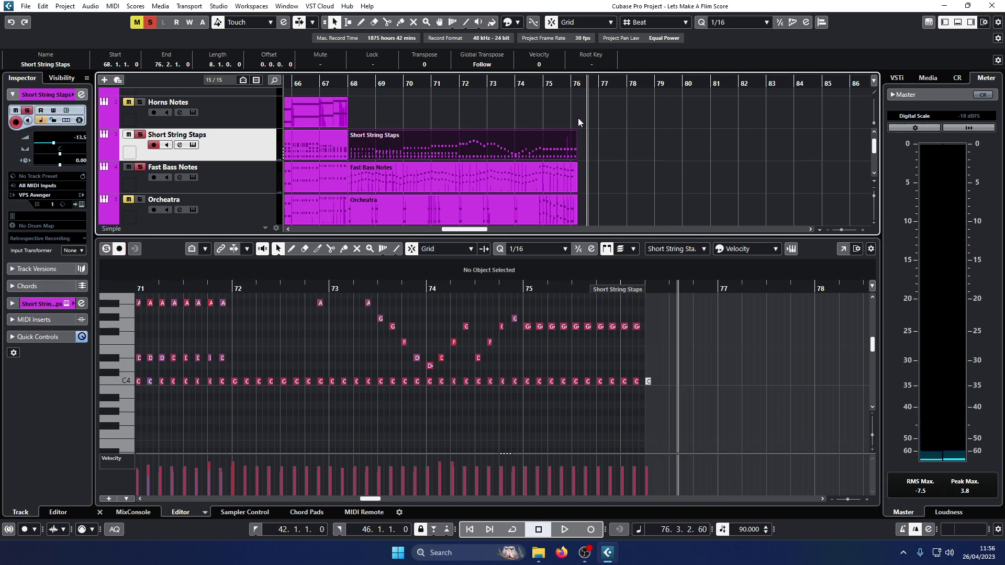
{"action": "left_click", "coordinate": [555, 82]}
{"action": "key", "text": "space"}
{"action": "left_click_drag", "start_coordinate": [695, 374], "coordinate": [647, 382]}
{"action": "key", "text": "Delete"}
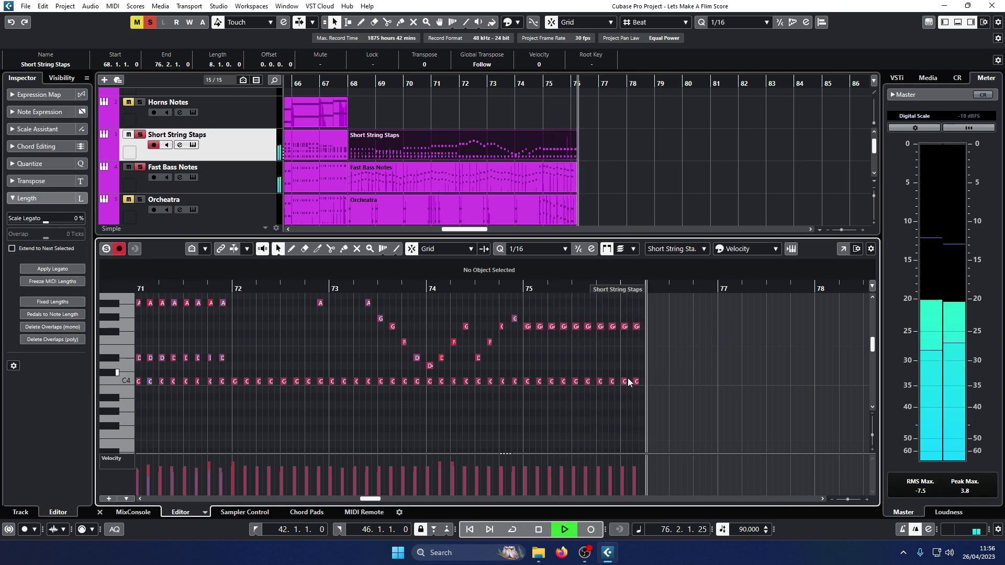
Play the string ending again and delete the last G4 and C4 pair at 76.1.3.
{"action": "key", "text": "space"}
{"action": "key", "text": "space"}
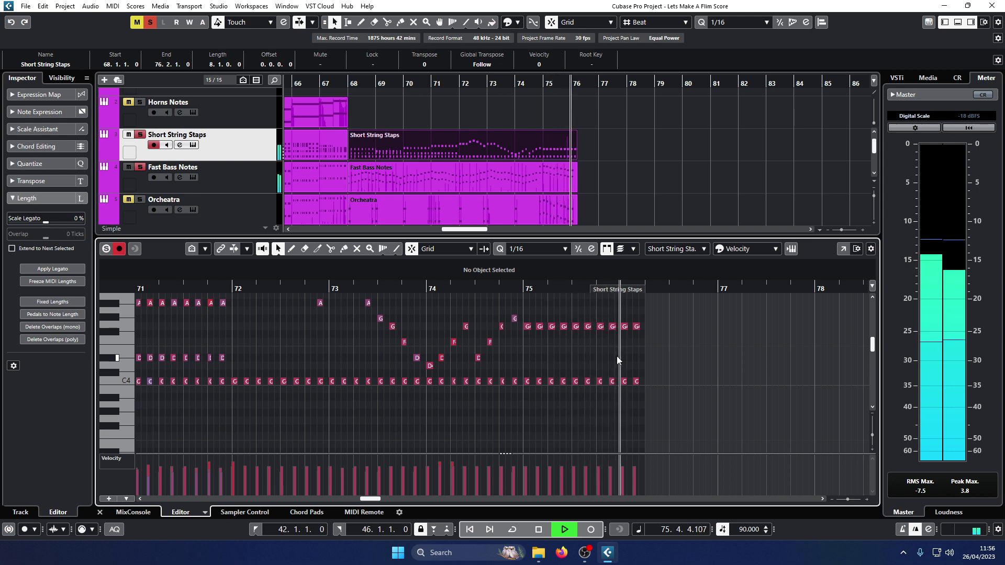
{"action": "key", "text": "space"}
{"action": "left_click_drag", "start_coordinate": [656, 394], "coordinate": [635, 315]}
{"action": "key", "text": "Delete"}
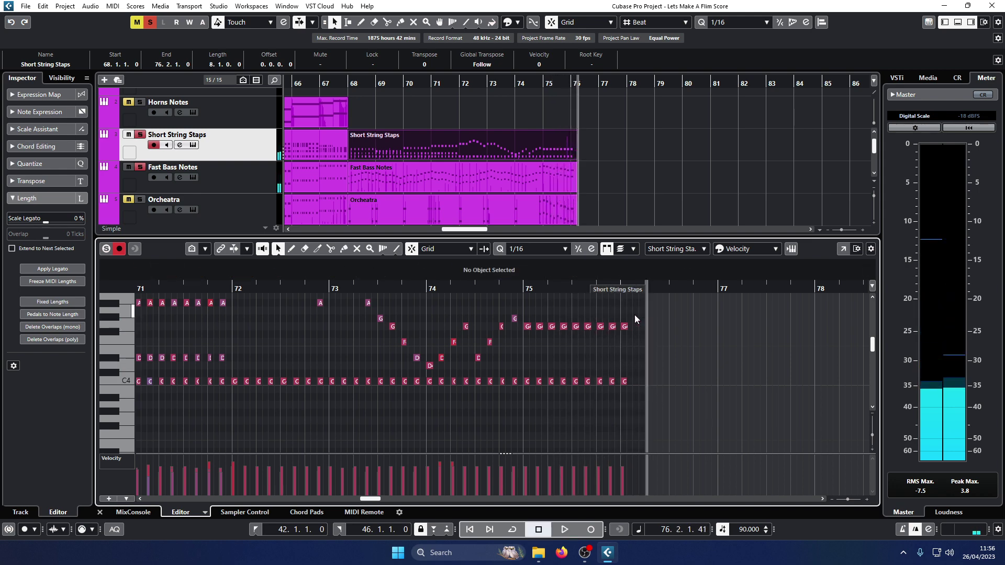
Audition the string ending from about bar 75 and quantize all notes of the part to 1/16.
{"action": "left_click", "coordinate": [520, 288]}
{"action": "key", "text": "space"}
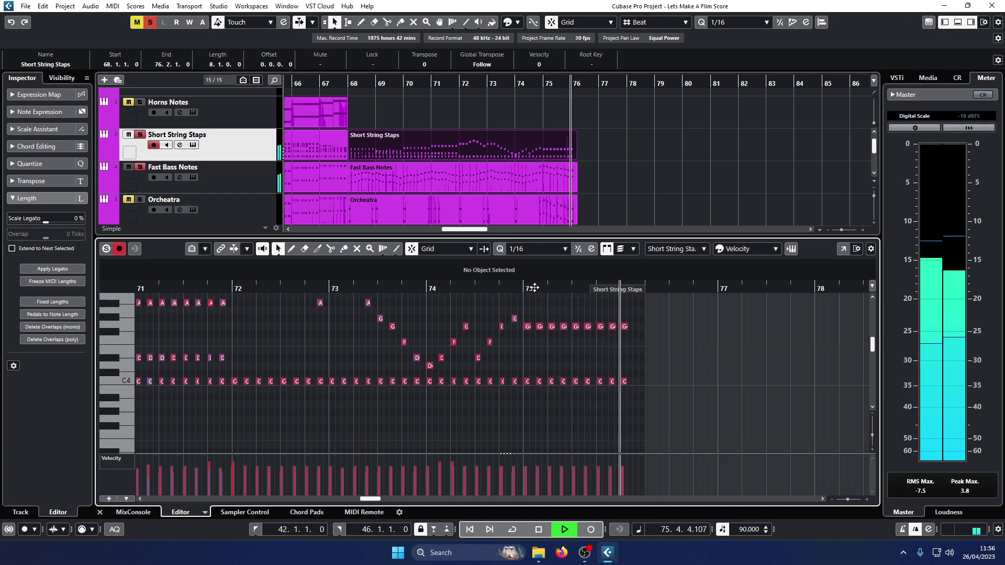
{"action": "key", "text": "space"}
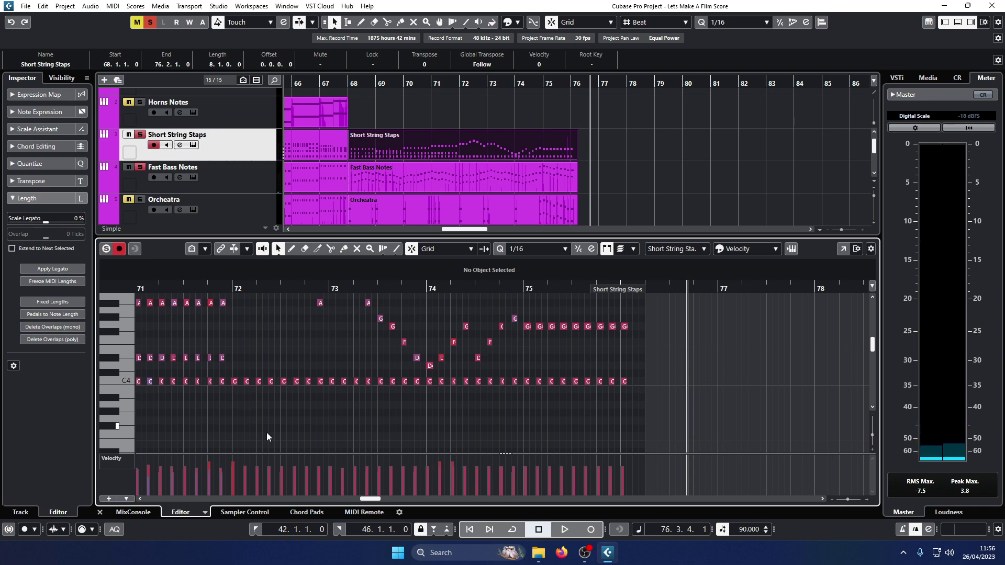
{"action": "key", "text": "ctrl+a"}
{"action": "key", "text": "q"}
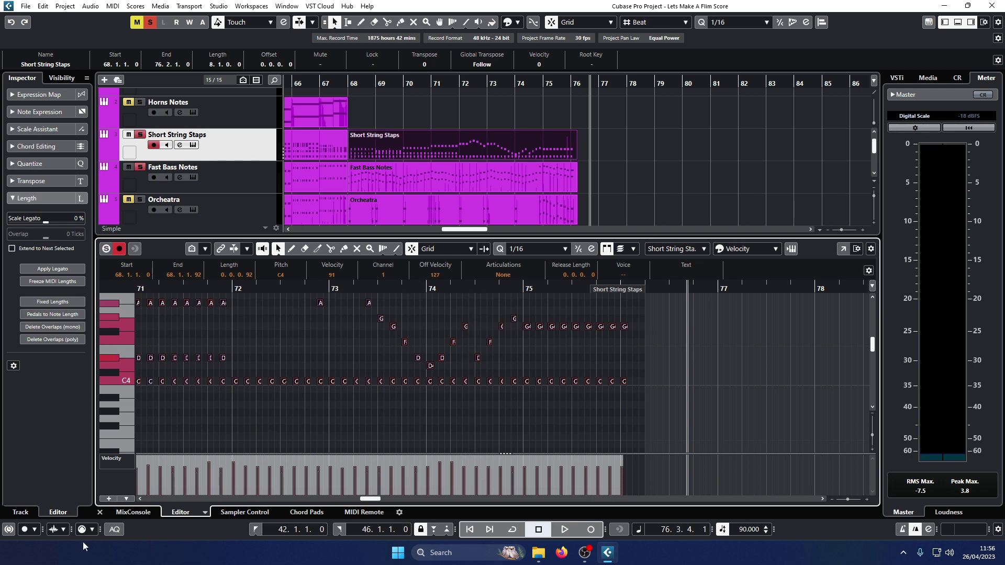
Close the note editor, clear all solos and play the full arrangement from 67.4.1 to the end of the new parts.
{"action": "left_click", "coordinate": [100, 512]}
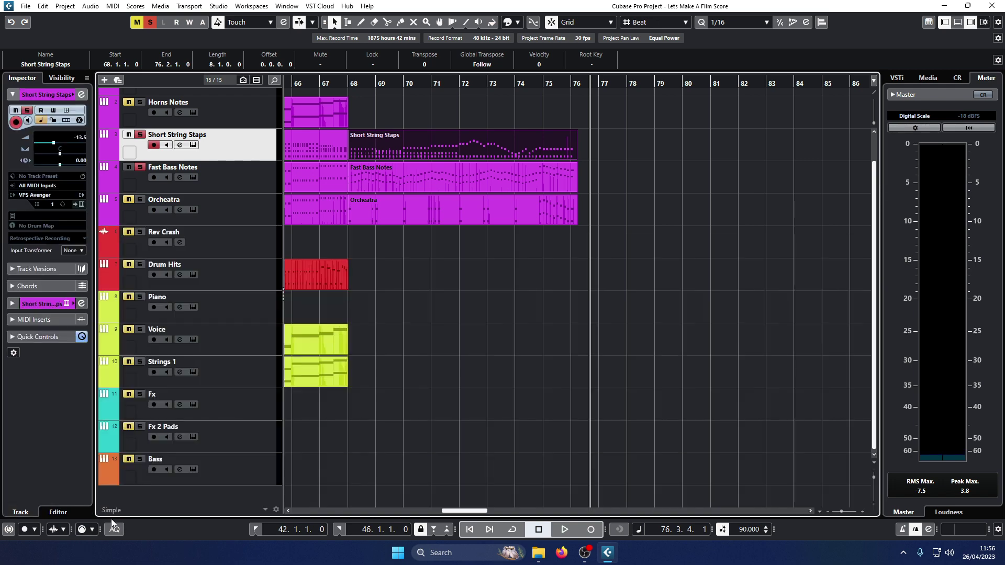
{"action": "left_click", "coordinate": [150, 23]}
{"action": "left_click", "coordinate": [340, 84]}
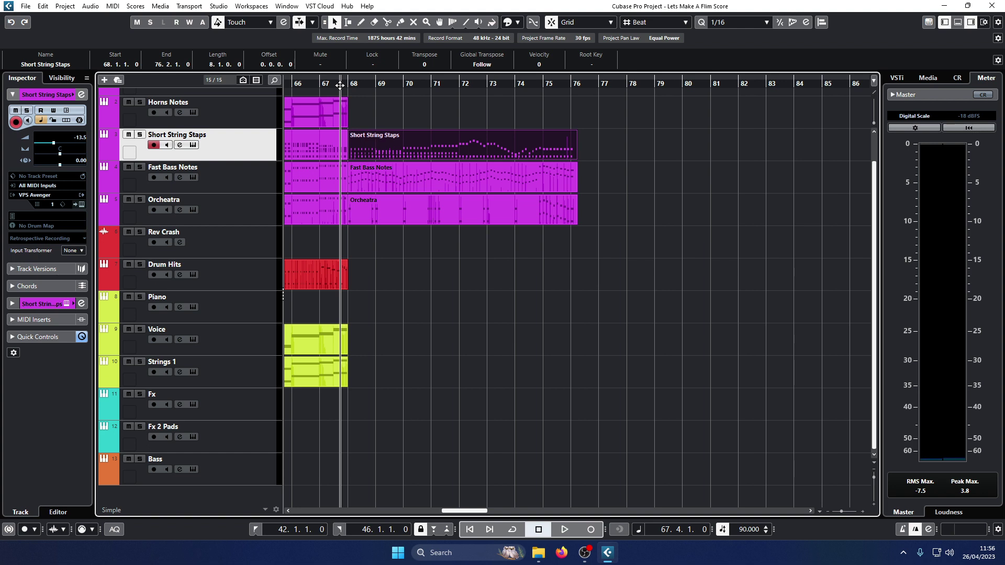
{"action": "key", "text": "space"}
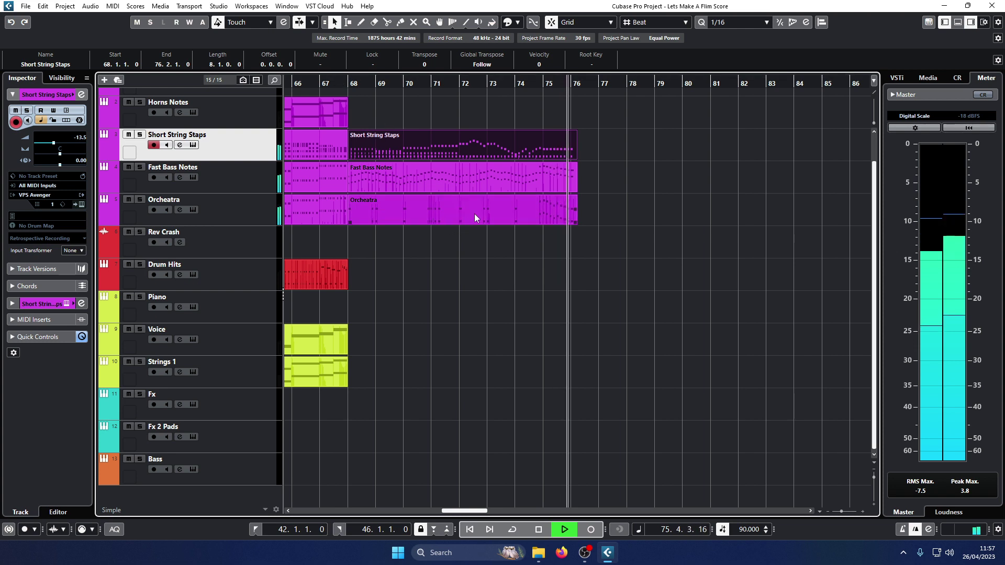
{"action": "key", "text": "space"}
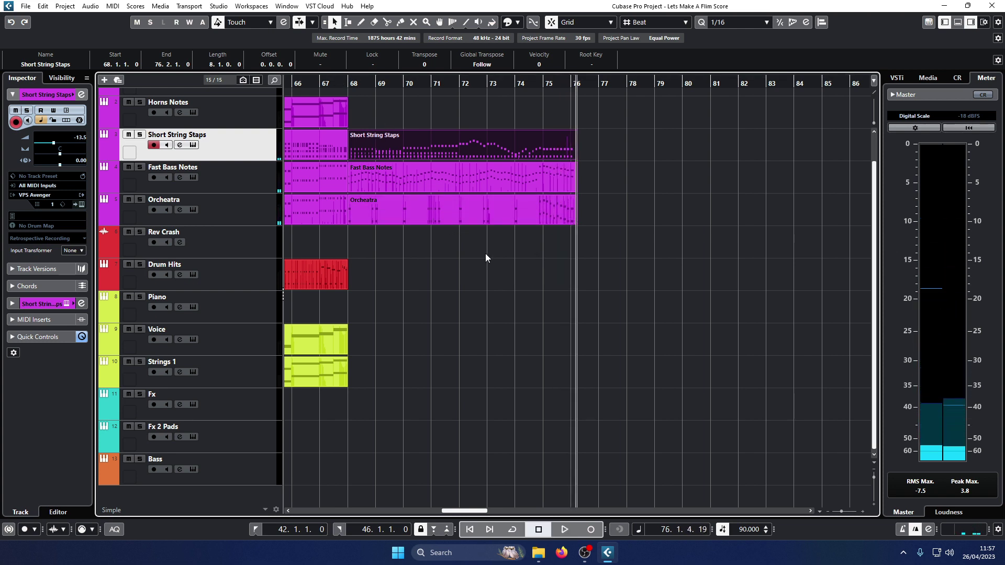
Select the Drum Hits track and play the climax from 67.4.1 to rehearse drums for the new section.
{"action": "key", "text": "g"}
{"action": "key", "text": "g"}
{"action": "key", "text": "g"}
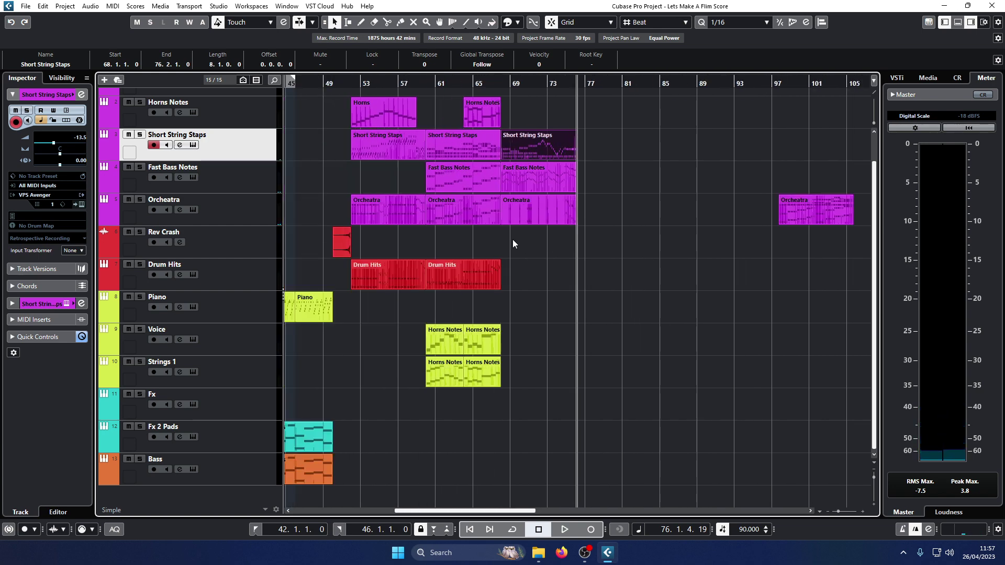
{"action": "left_click", "coordinate": [261, 272]}
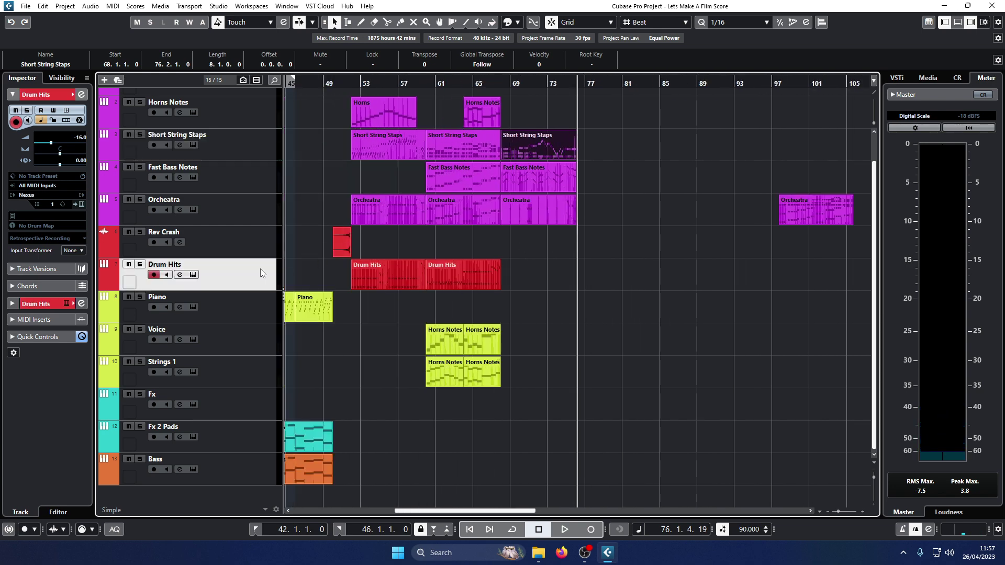
{"action": "left_click", "coordinate": [500, 83]}
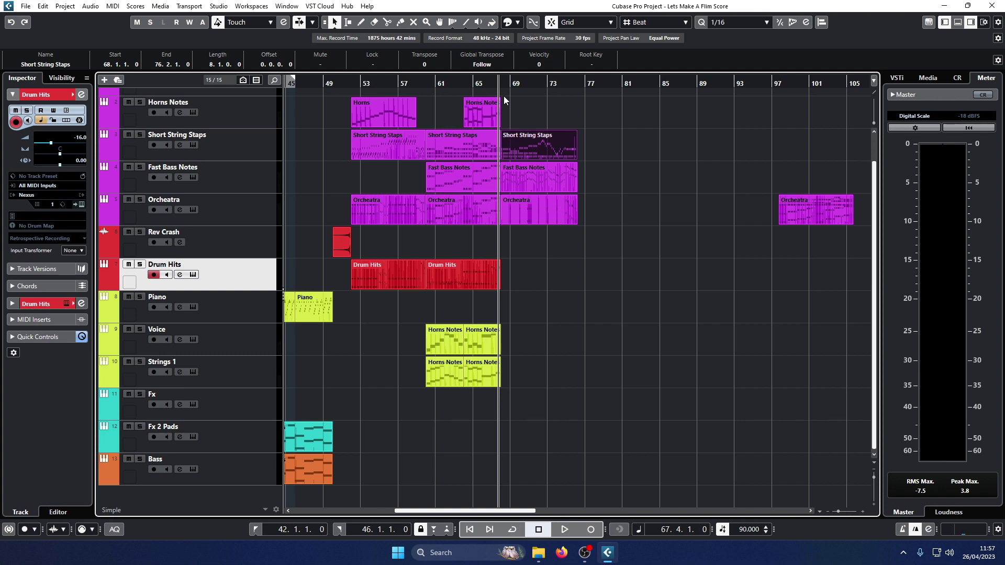
{"action": "key", "text": "space"}
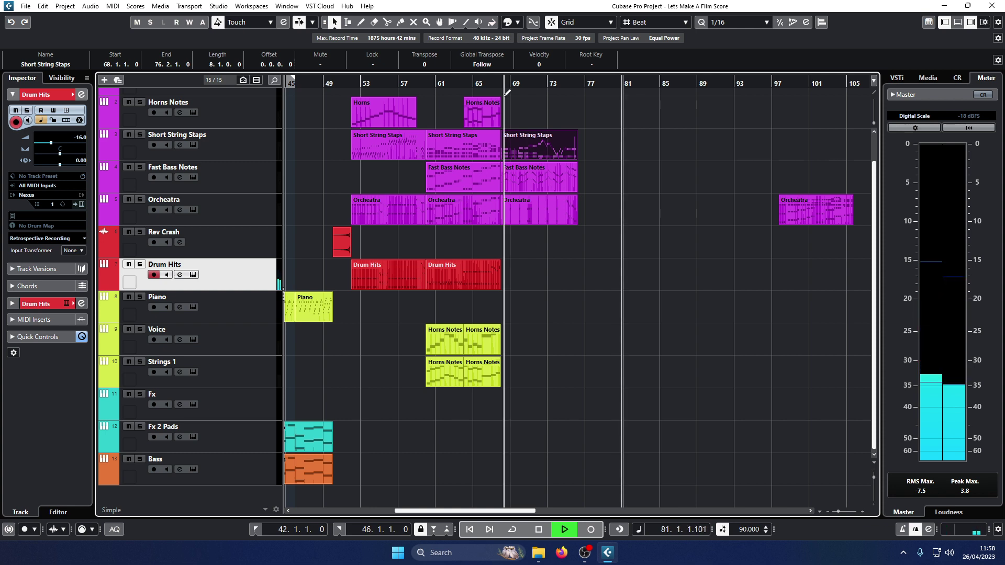
{"action": "key", "text": "space"}
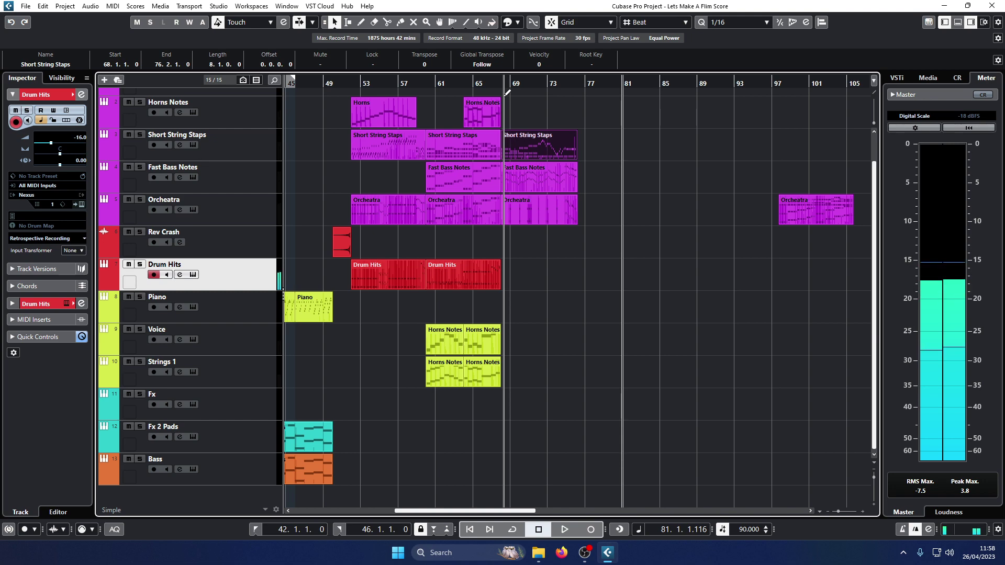
Record a new Drum Hits part from bar 68 to just past bar 76 and trim its end to 76.2.1.
{"action": "key", "text": "h"}
{"action": "key", "text": "h"}
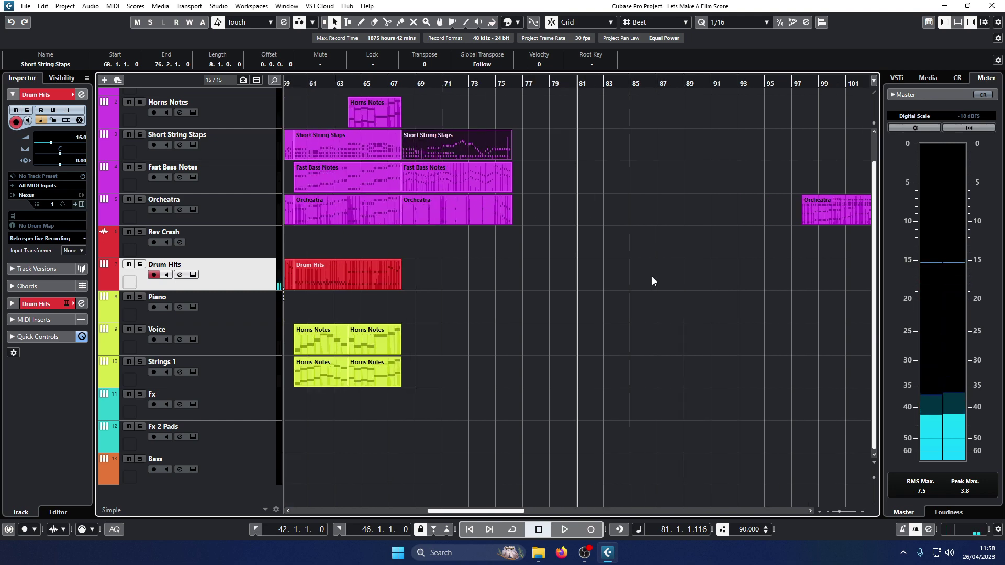
{"action": "left_click", "coordinate": [322, 84]}
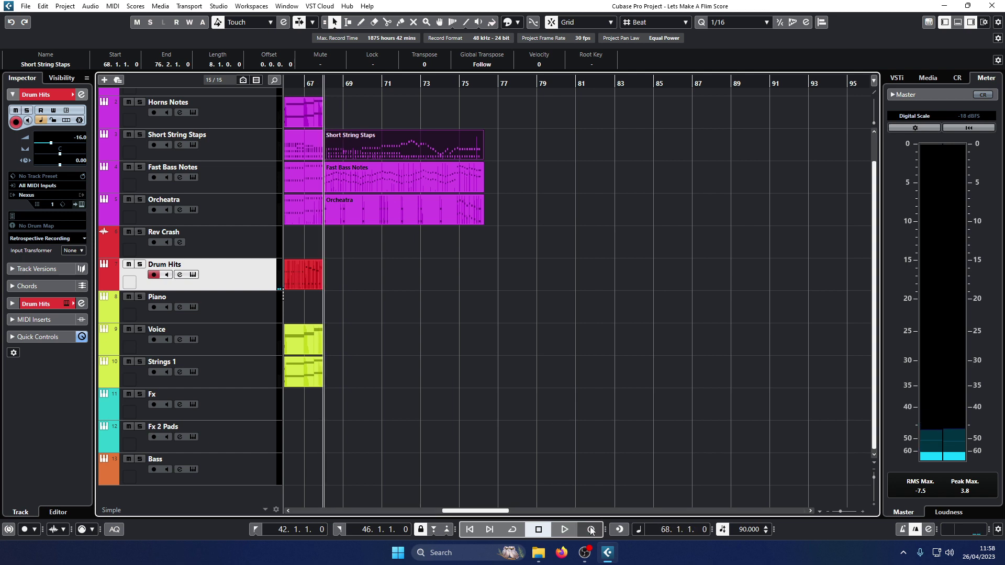
{"action": "left_click", "coordinate": [639, 491]}
{"action": "key", "text": "space"}
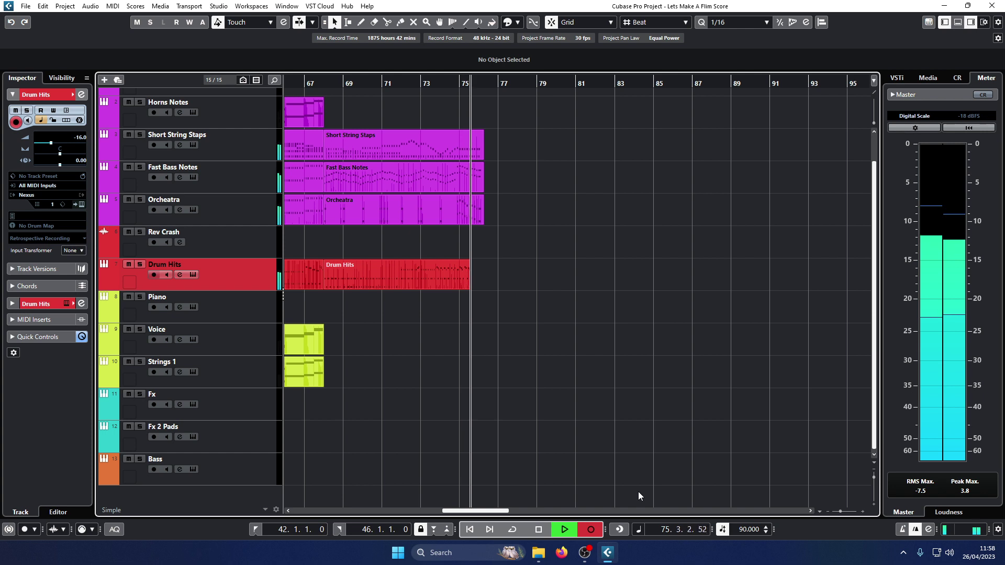
{"action": "key", "text": "space"}
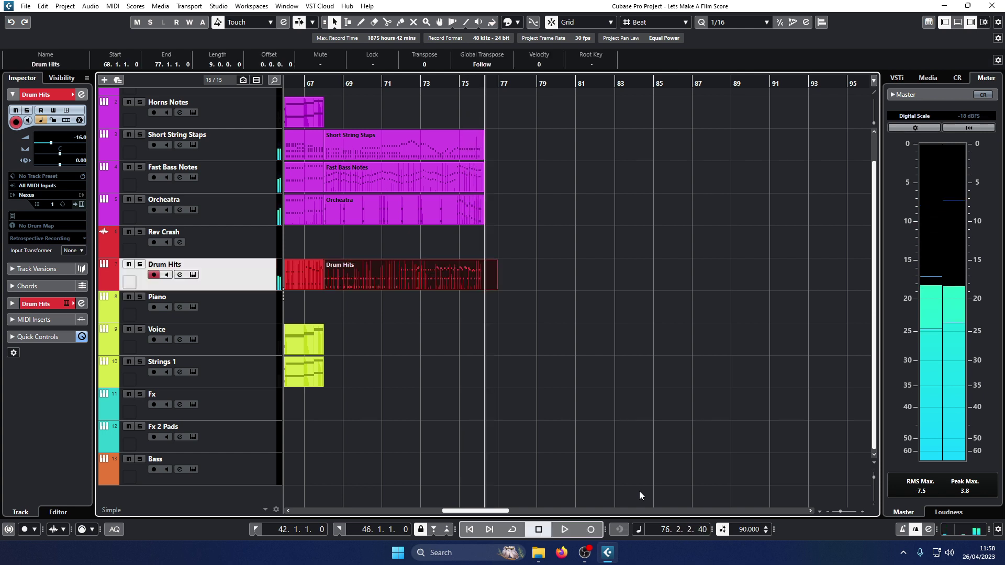
{"action": "mouse_move", "coordinate": [495, 287]}
{"action": "left_mouse_down"}
{"action": "mouse_move", "coordinate": [474, 287]}
{"action": "mouse_move", "coordinate": [483, 288]}
{"action": "left_mouse_up"}
{"action": "left_click", "coordinate": [550, 364]}
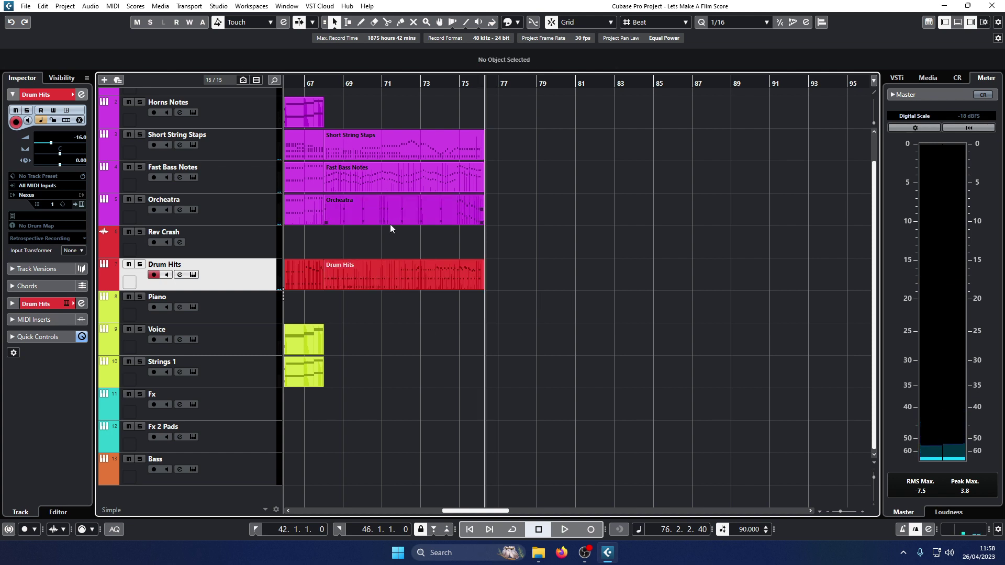
Solo Drum Hits, play the new part from bar 68 and examine its notes in the note editor.
{"action": "left_click", "coordinate": [325, 83]}
{"action": "left_click", "coordinate": [140, 265]}
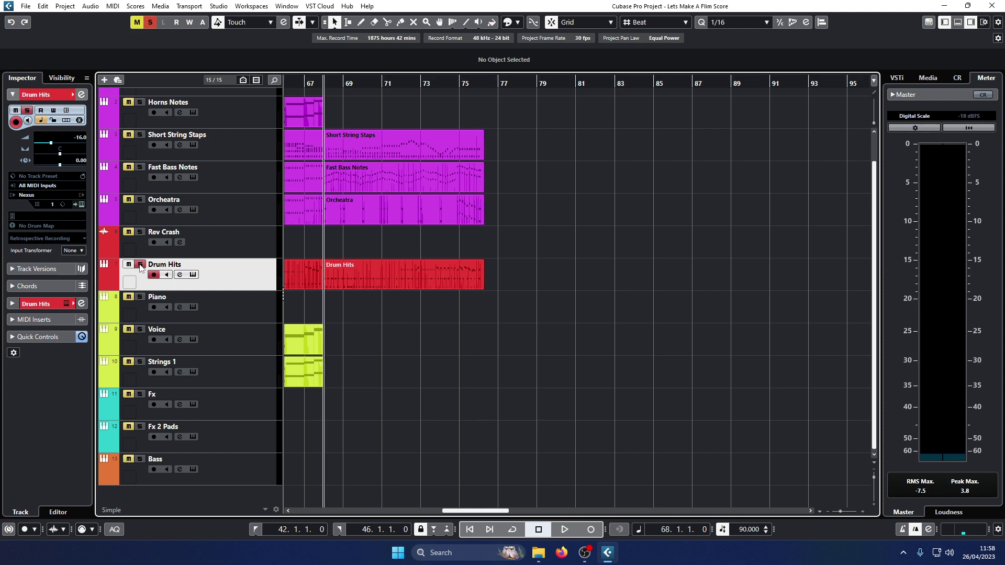
{"action": "key", "text": "space"}
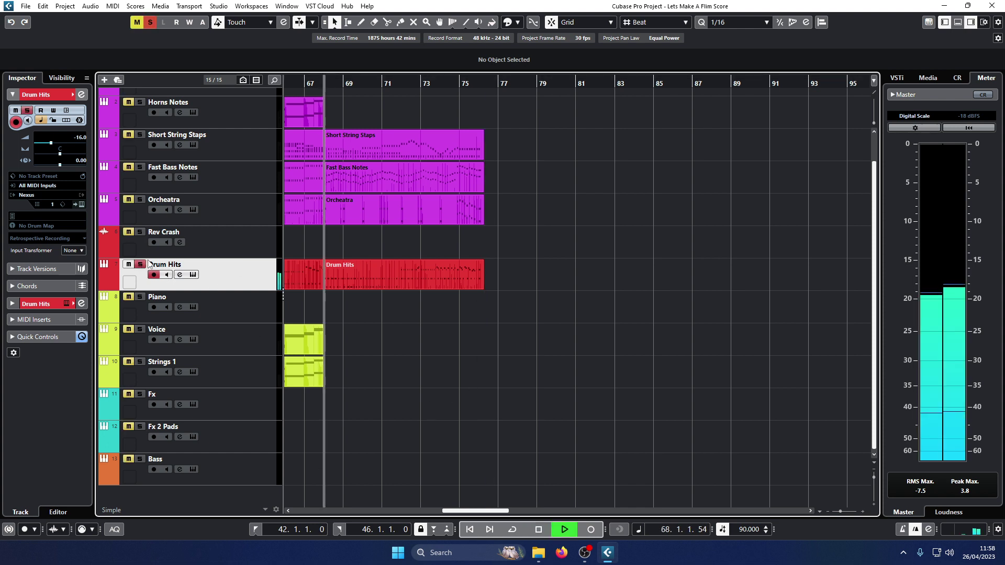
{"action": "left_click", "coordinate": [365, 282]}
{"action": "double_click", "coordinate": [363, 277]}
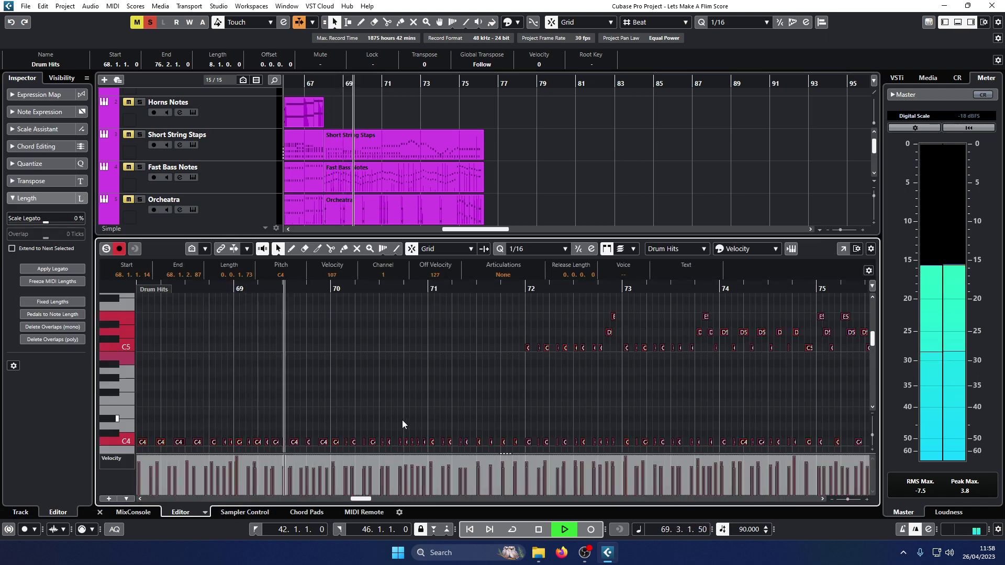
{"action": "scroll", "coordinate": [461, 340], "scroll_direction": "down", "scroll_amount": 1}
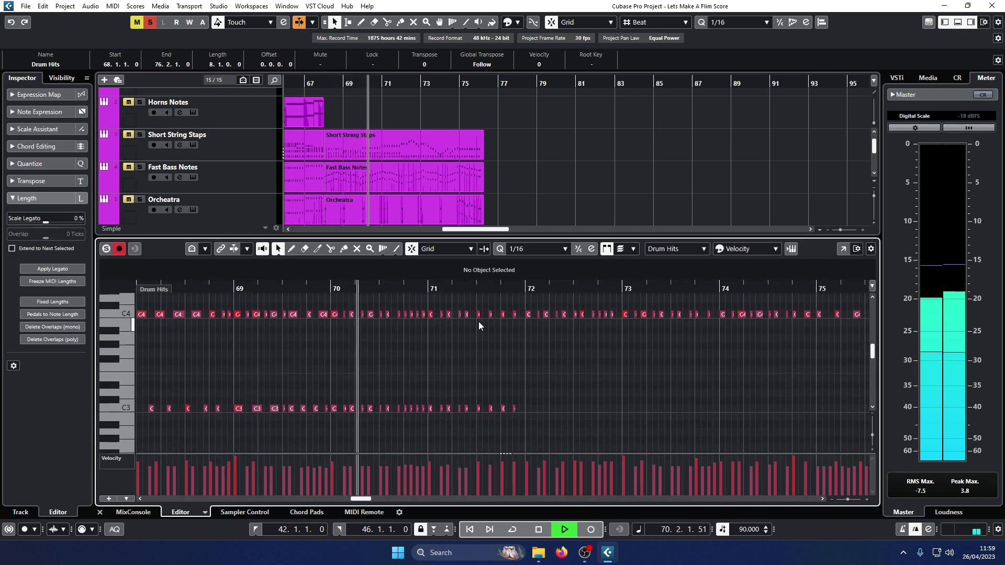
{"action": "scroll", "coordinate": [561, 371], "scroll_direction": "down", "scroll_amount": 1}
{"action": "scroll", "coordinate": [561, 369], "scroll_direction": "down", "scroll_amount": 2}
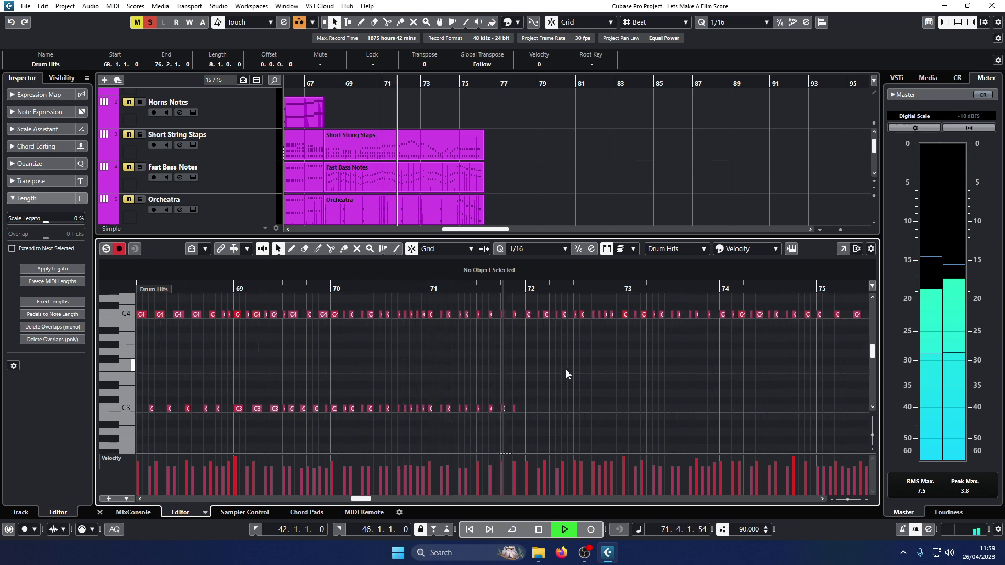
{"action": "scroll", "coordinate": [566, 370], "scroll_direction": "up", "scroll_amount": 2}
{"action": "scroll", "coordinate": [566, 369], "scroll_direction": "up", "scroll_amount": 1}
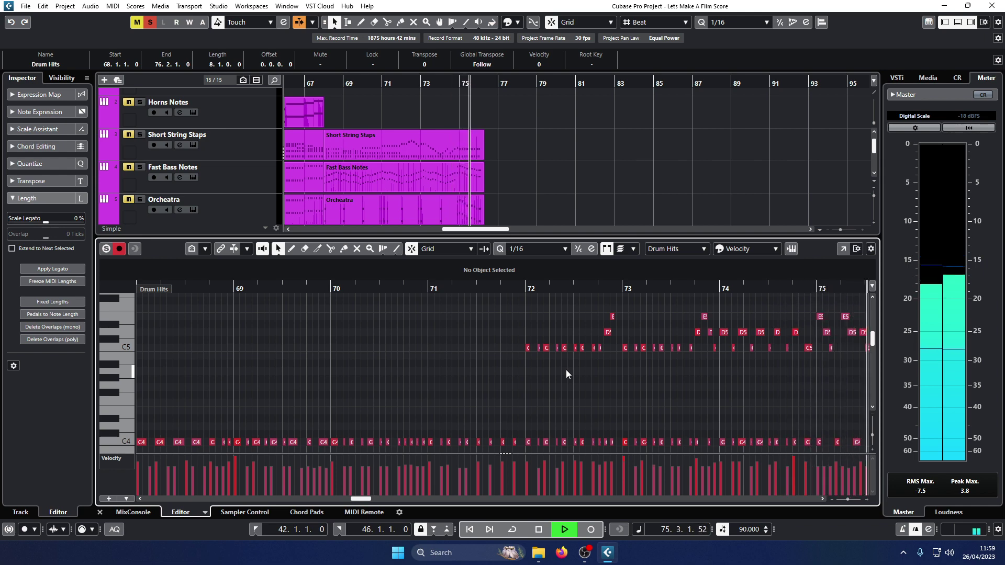
{"action": "key", "text": "space"}
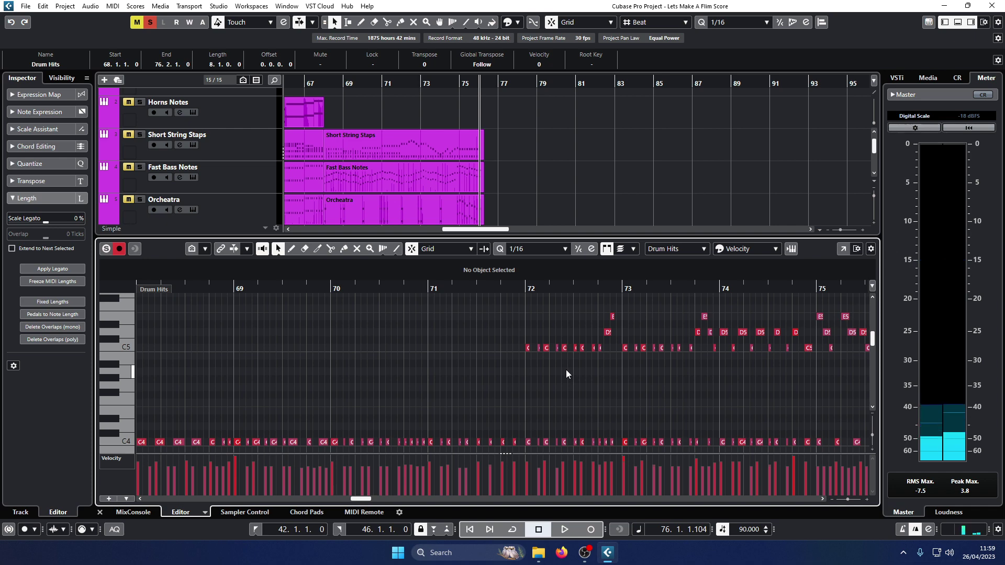
Close the note editor, unsolo Drum Hits and play all tracks together from bar 68.
{"action": "left_click", "coordinate": [99, 513]}
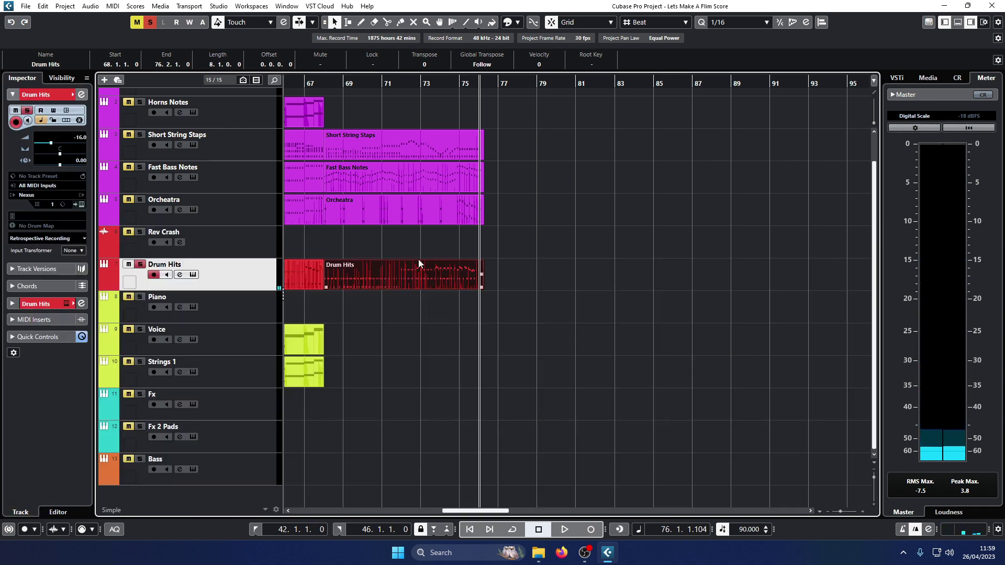
{"action": "left_click", "coordinate": [321, 85]}
{"action": "left_click", "coordinate": [139, 264]}
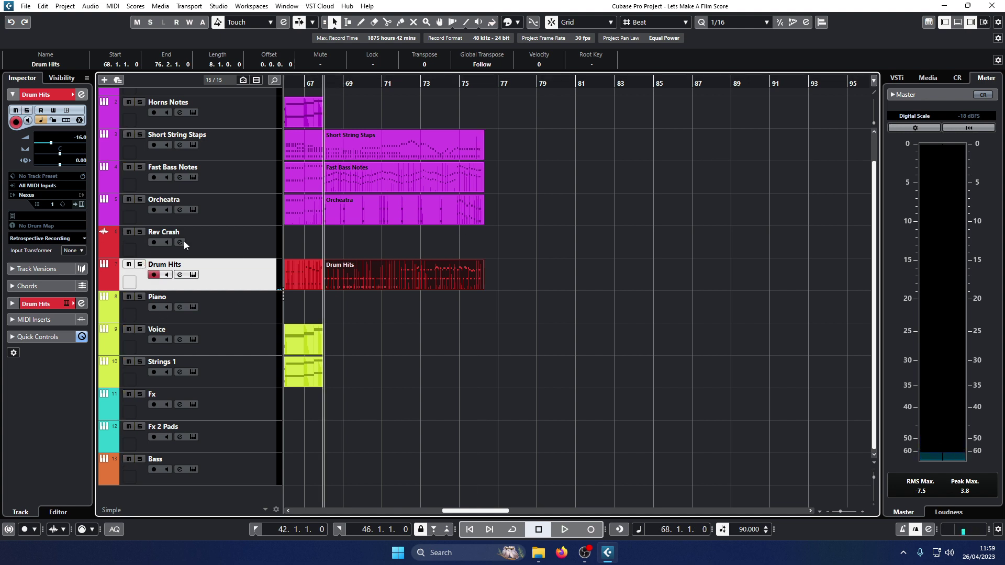
{"action": "key", "text": "space"}
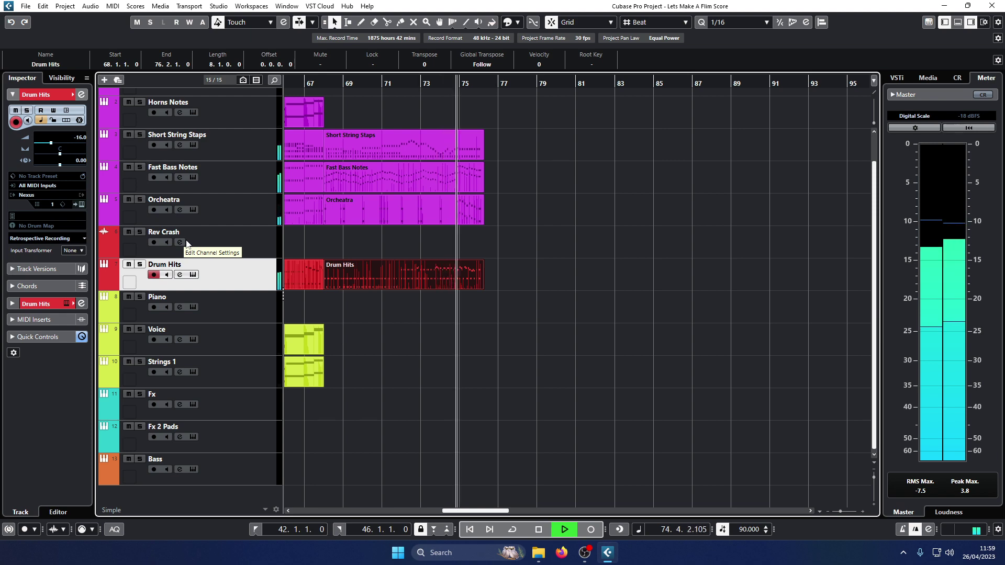
{"action": "key", "text": "g"}
{"action": "key", "text": "g"}
{"action": "key", "text": "g"}
{"action": "key", "text": "g"}
{"action": "key", "text": "g"}
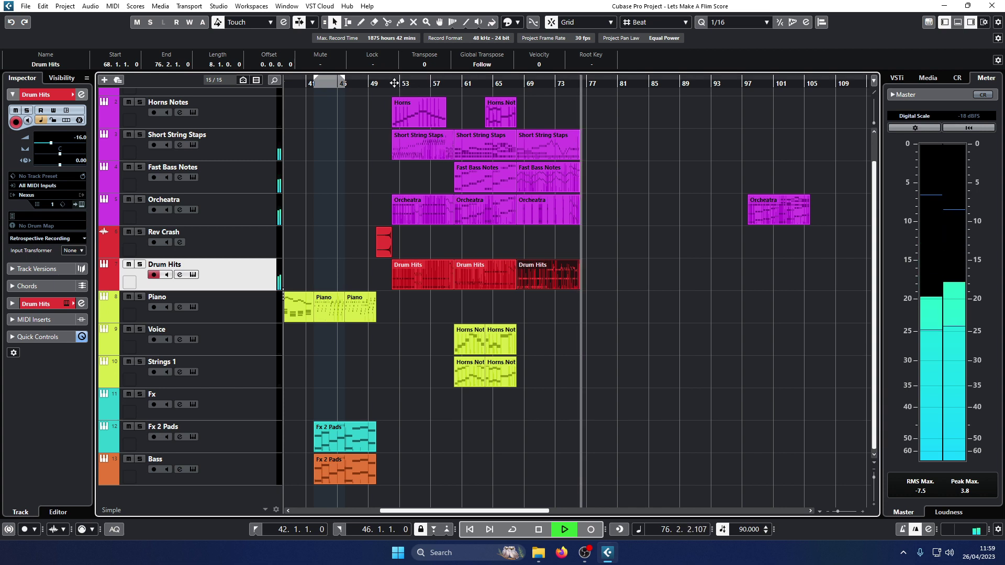
Replay the last bars of the new section up to bar 76, and deselect the Drum Hits part.
{"action": "key", "text": "space"}
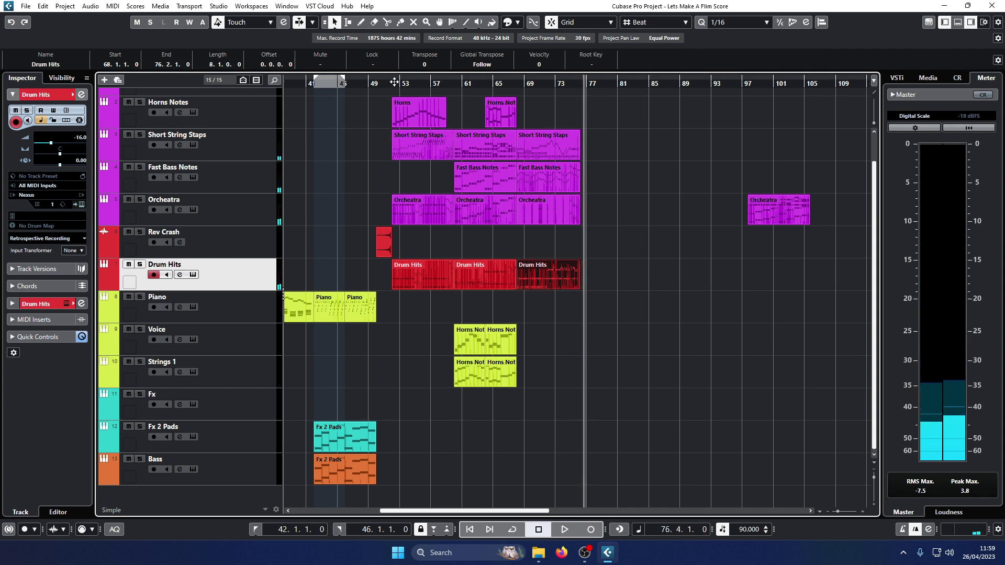
{"action": "left_click", "coordinate": [552, 98]}
{"action": "key", "text": "space"}
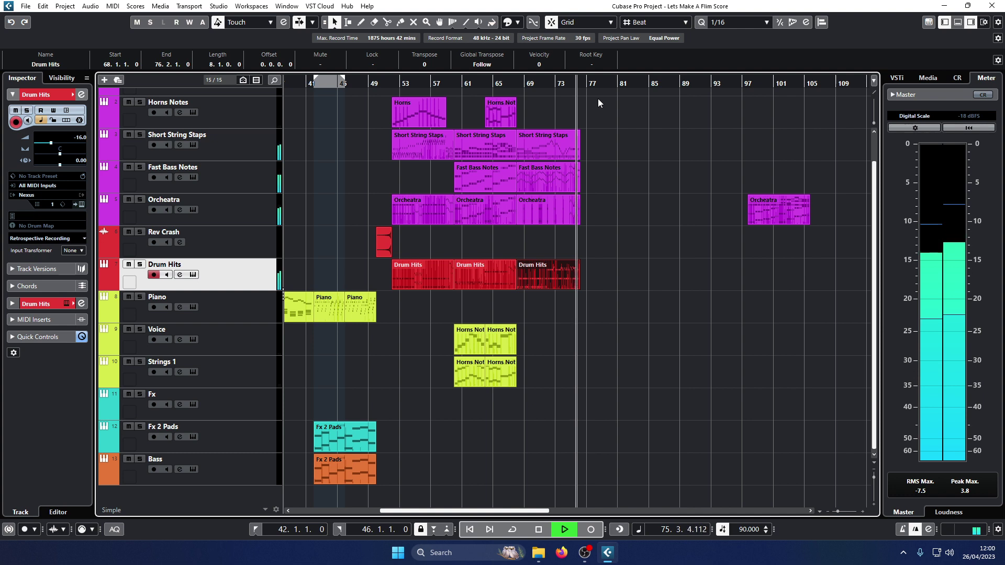
{"action": "key", "text": "space"}
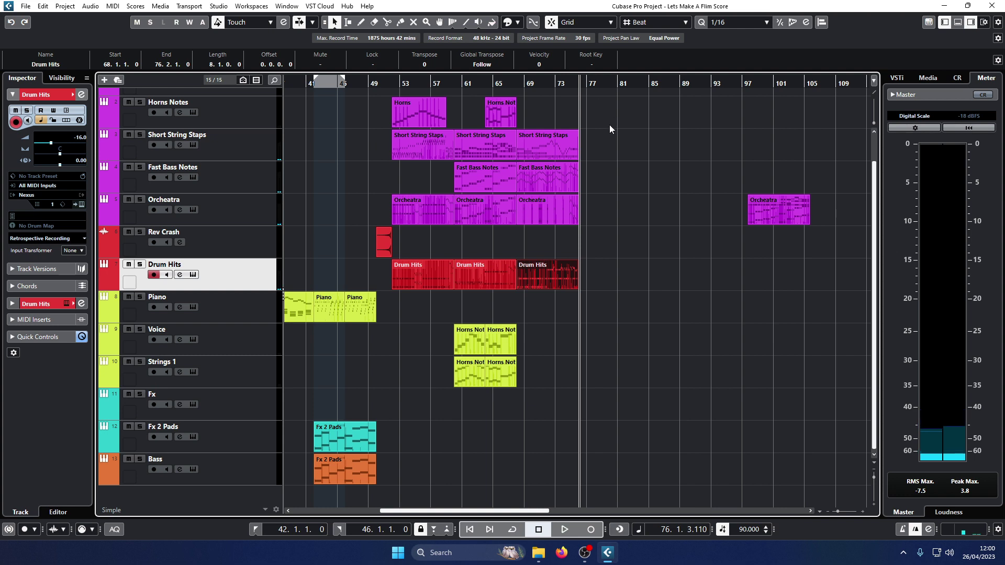
{"action": "left_click", "coordinate": [618, 281]}
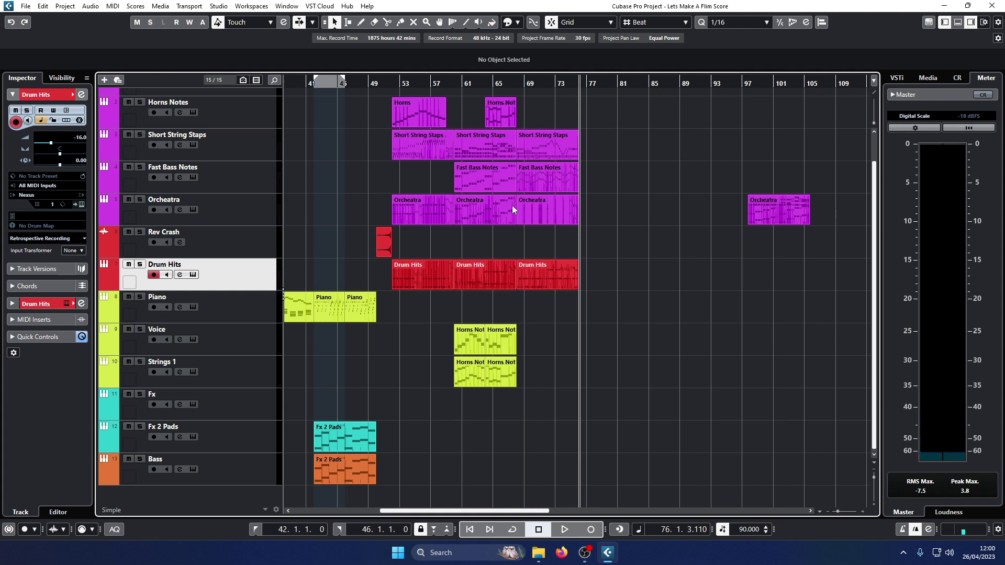
Play the whole climax from bar 52 through the new section, and select the Piano track to try extra notes.
{"action": "left_click", "coordinate": [392, 83]}
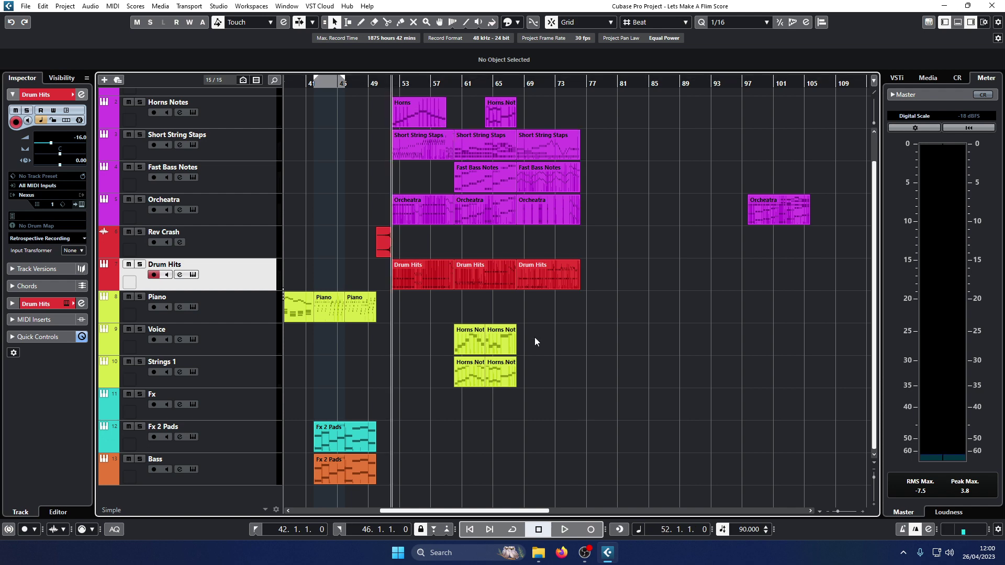
{"action": "key", "text": "h"}
{"action": "key", "text": "h"}
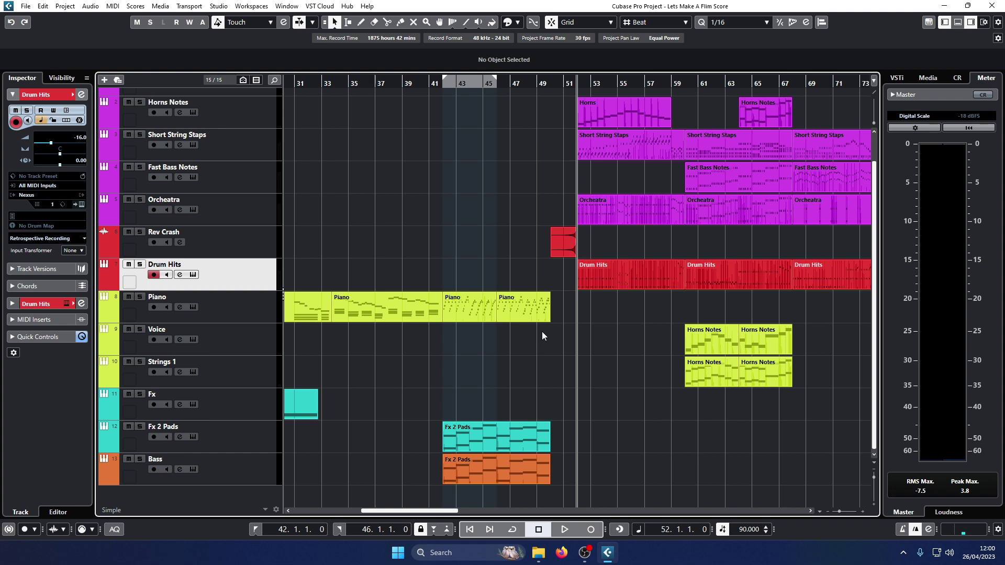
{"action": "key", "text": "space"}
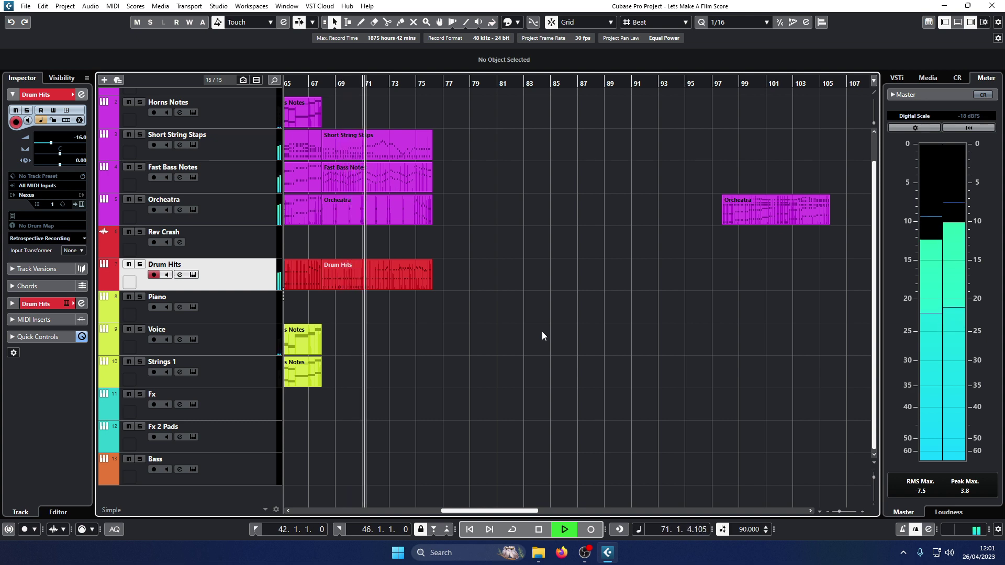
{"action": "left_click", "coordinate": [246, 303]}
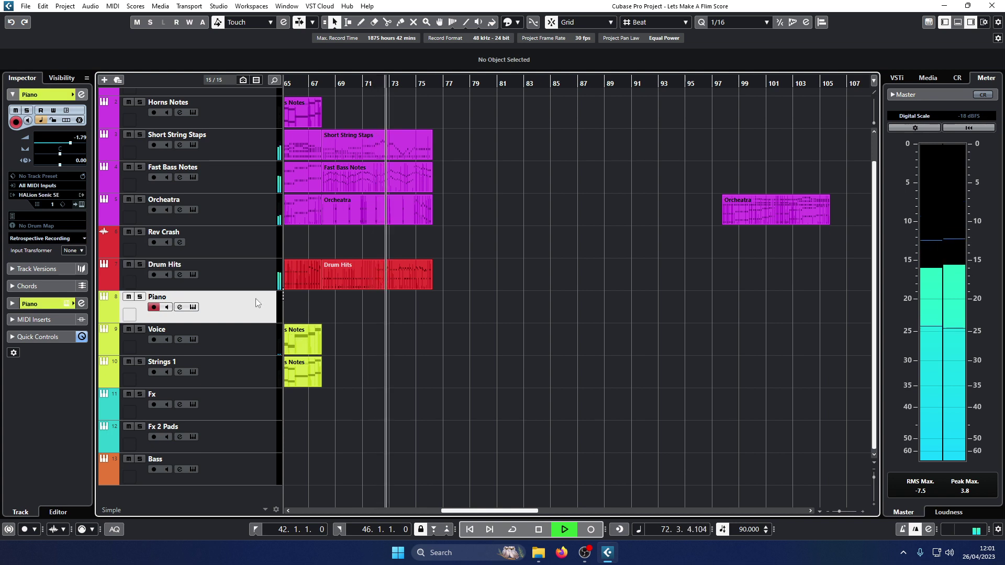
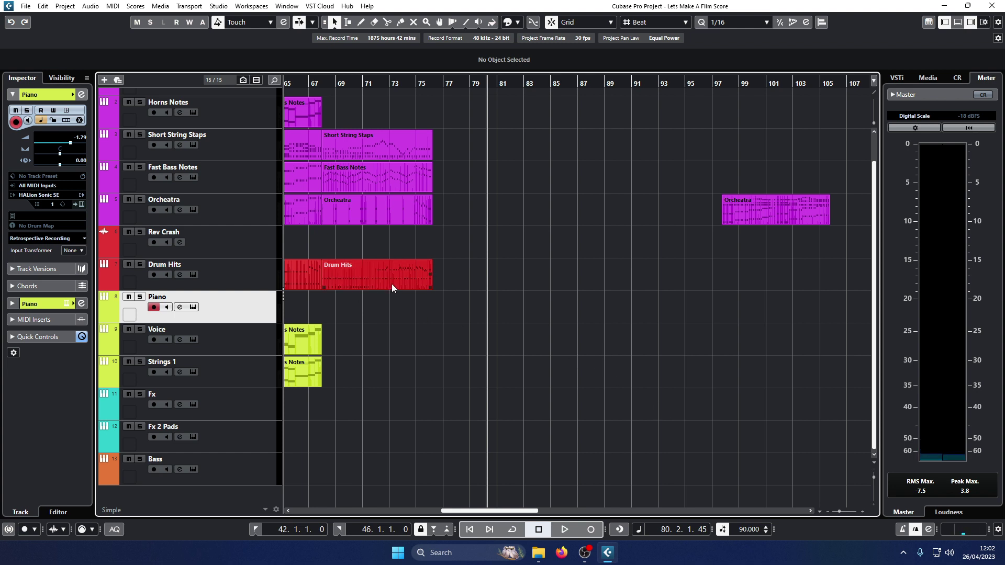
Select the Voice track and play from just before bar 68 to rehearse a voice line over the new section.
{"action": "key", "text": "g"}
{"action": "key", "text": "g"}
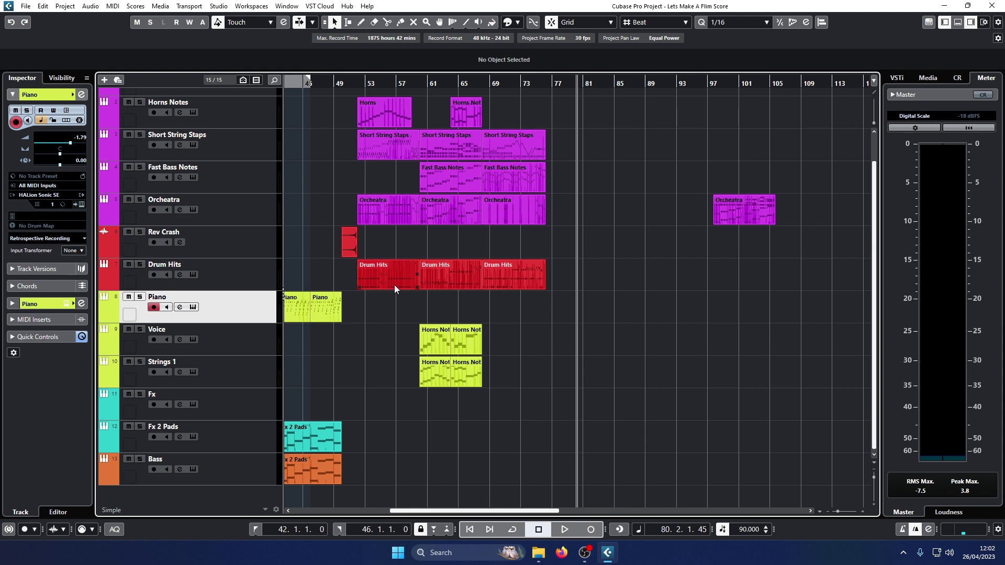
{"action": "left_click", "coordinate": [486, 84]}
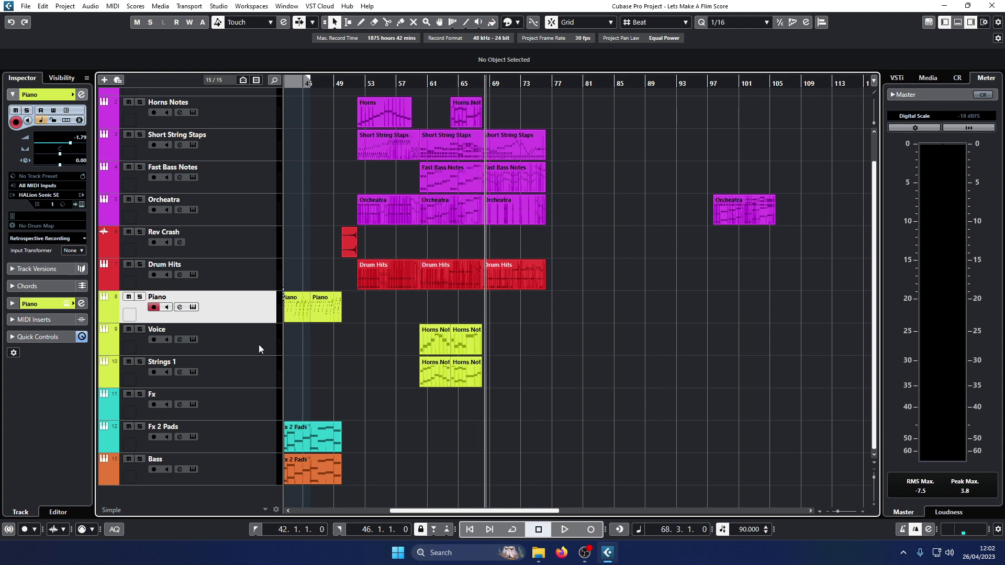
{"action": "left_click", "coordinate": [236, 338]}
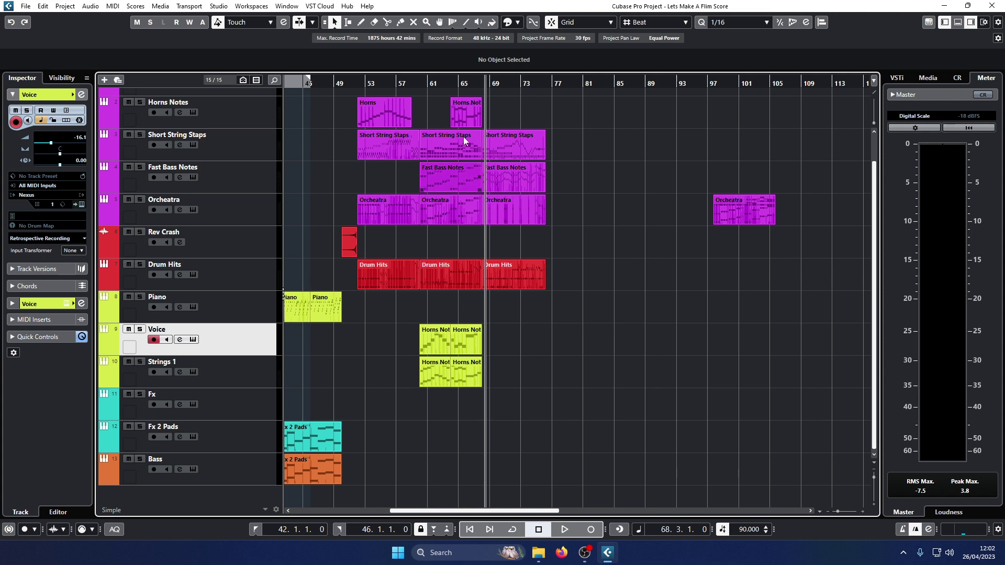
{"action": "left_click", "coordinate": [473, 83]}
{"action": "key", "text": "space"}
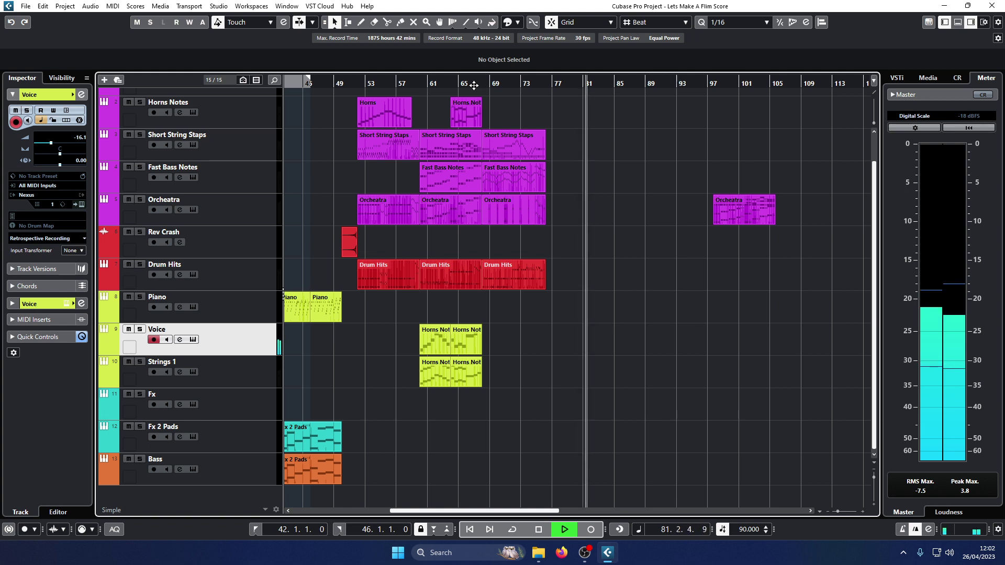
{"action": "key", "text": "space"}
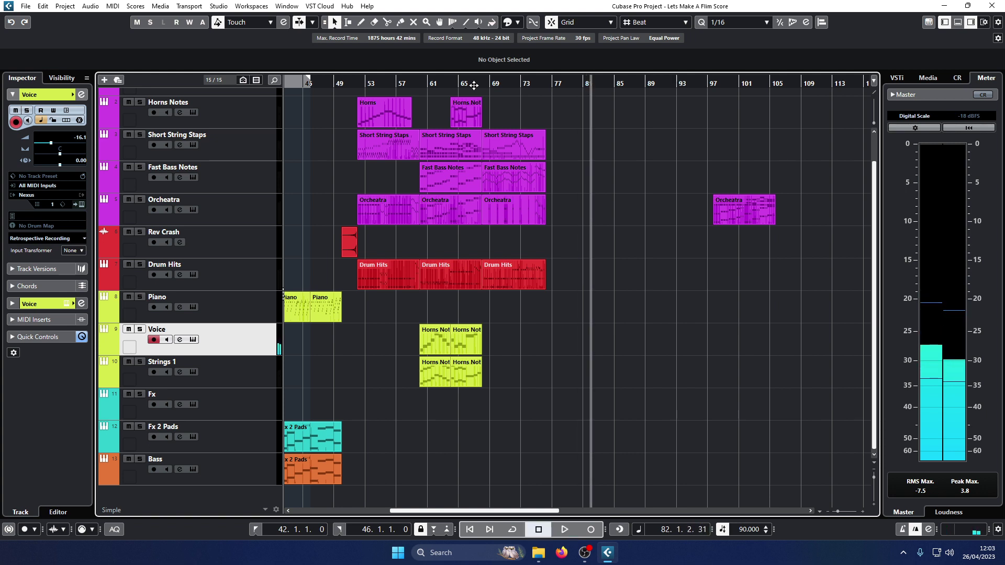
Record a new Voice part from bar 68 to just past bar 76.
{"action": "key", "text": "KP_0"}
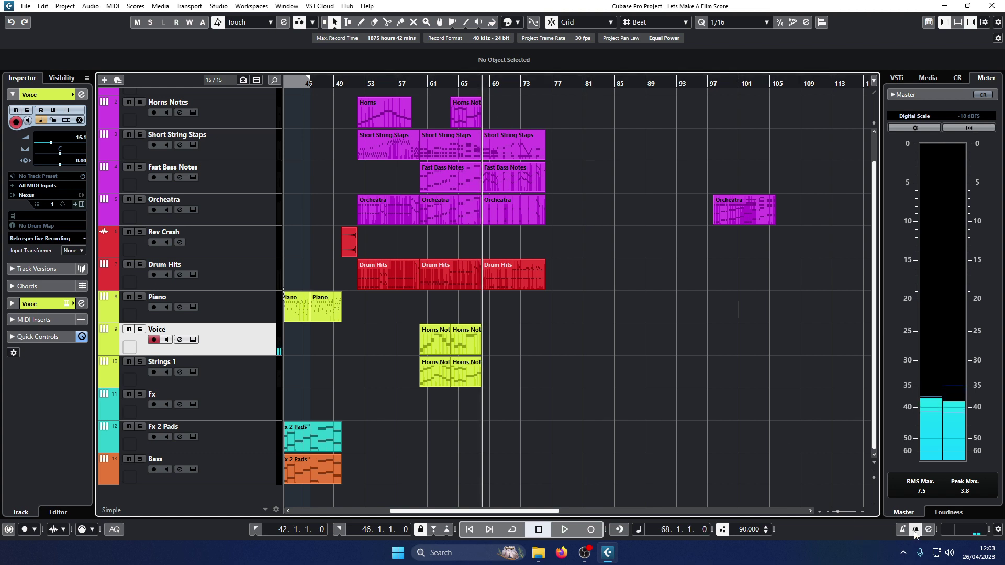
{"action": "left_click", "coordinate": [590, 529]}
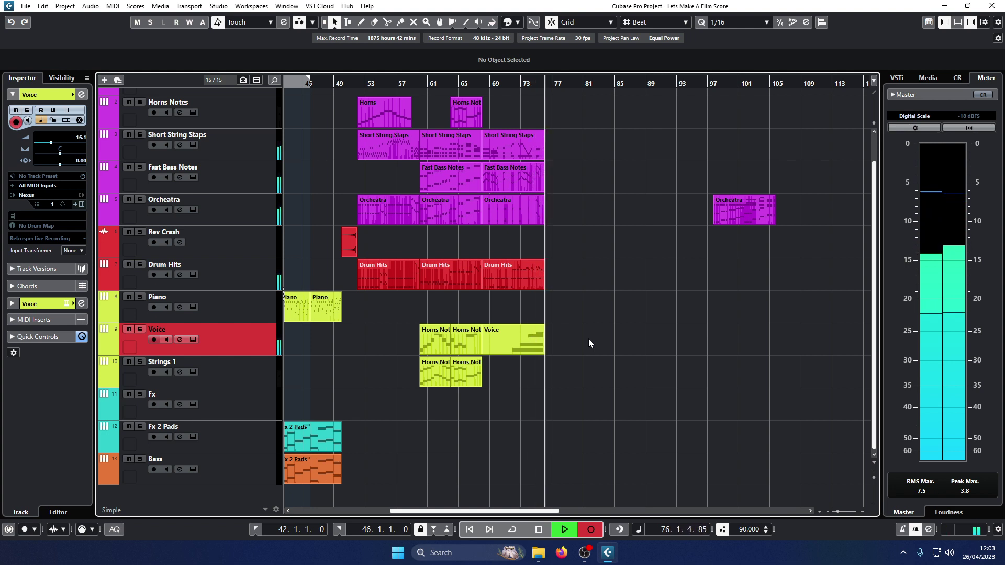
{"action": "key", "text": "space"}
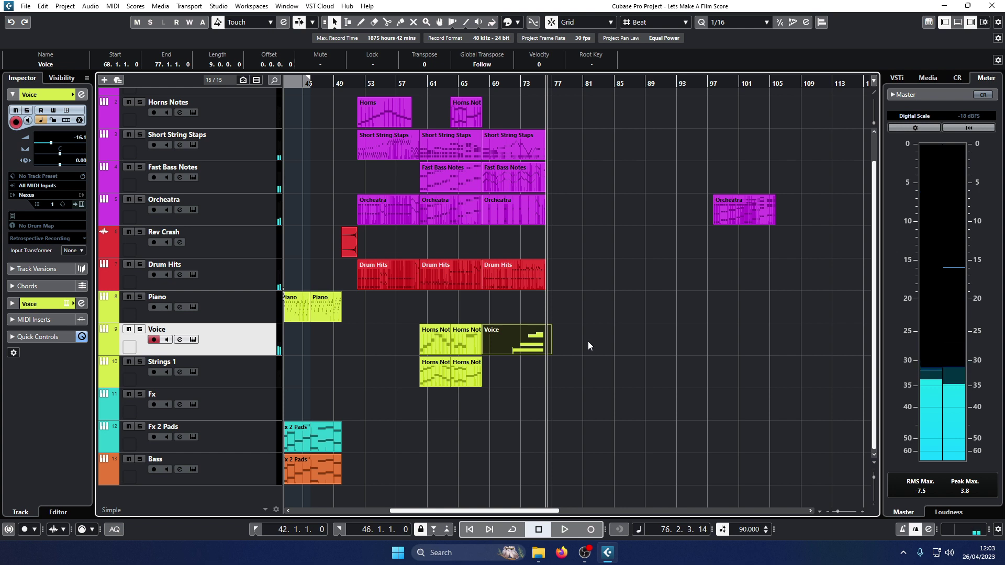
Delete the G#4 note from the new Voice part and lengthen the C4, D#4 and G4 notes to end at bar 76.
{"action": "double_click", "coordinate": [539, 344]}
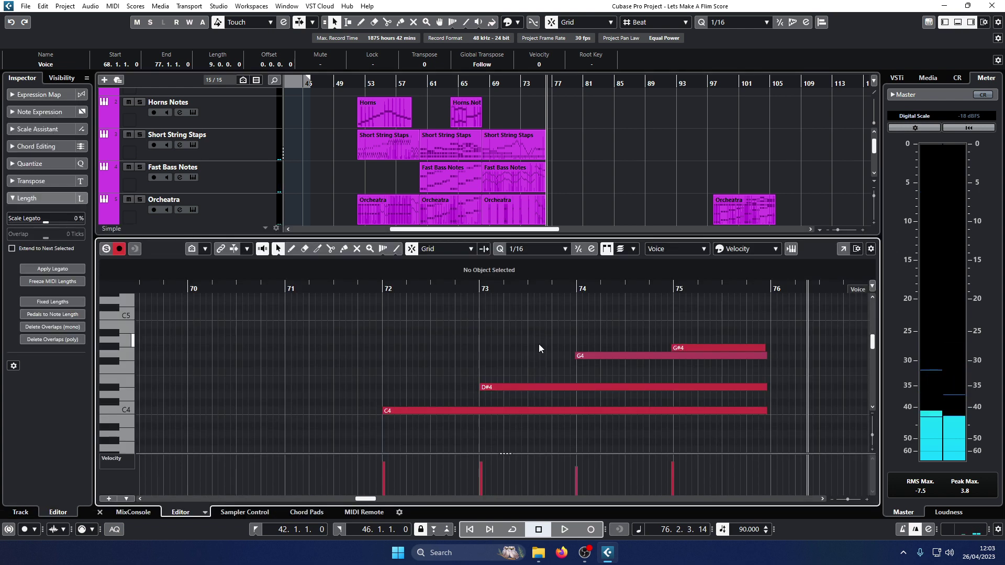
{"action": "left_click", "coordinate": [715, 347]}
{"action": "key", "text": "Delete"}
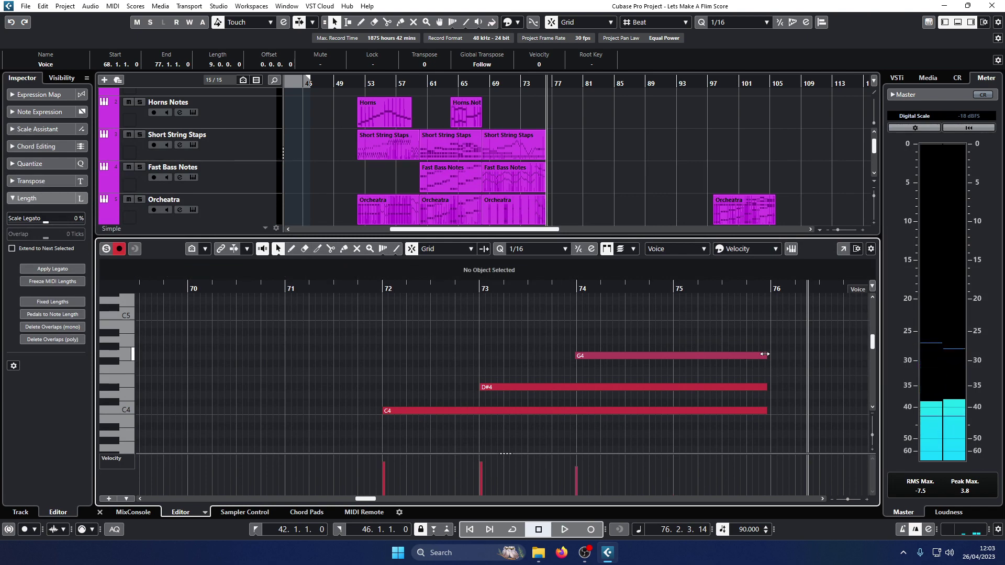
{"action": "left_click_drag", "start_coordinate": [765, 356], "coordinate": [770, 410]}
{"action": "left_click", "coordinate": [802, 406]}
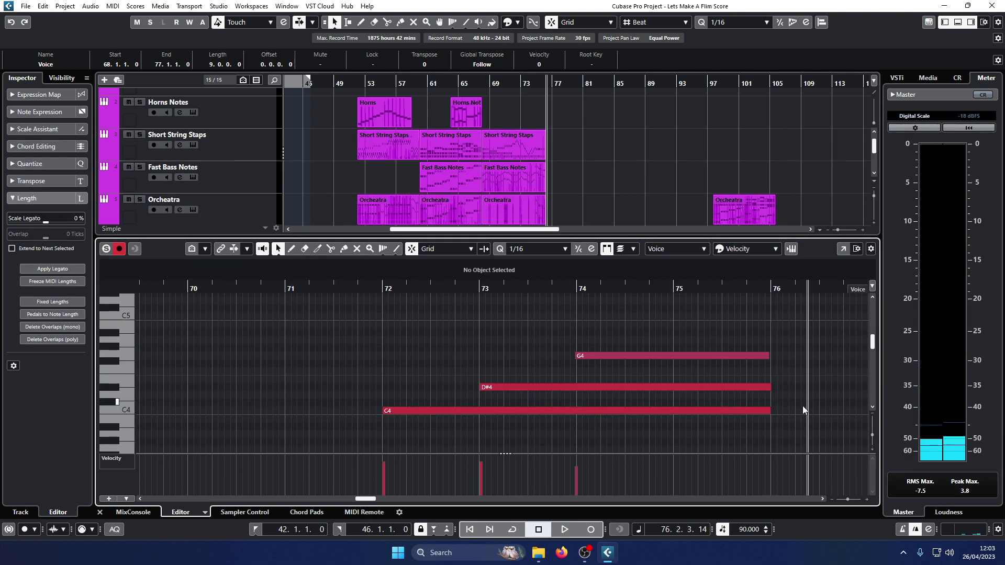
{"action": "left_click", "coordinate": [99, 512]}
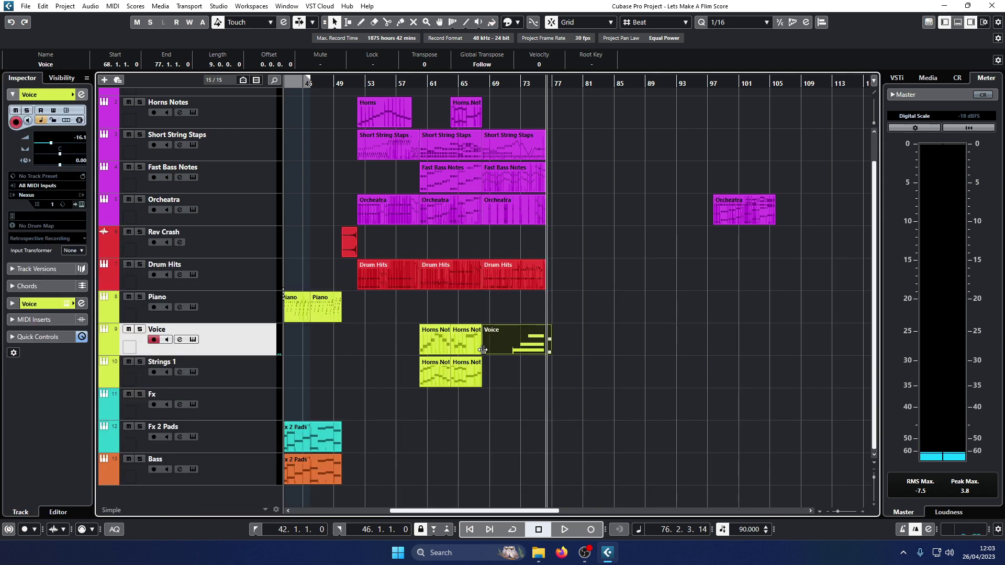
Trim the start of the new Voice part to bar 72, where its first note begins.
{"action": "left_click_drag", "start_coordinate": [482, 350], "coordinate": [515, 350]}
{"action": "left_click", "coordinate": [550, 387]}
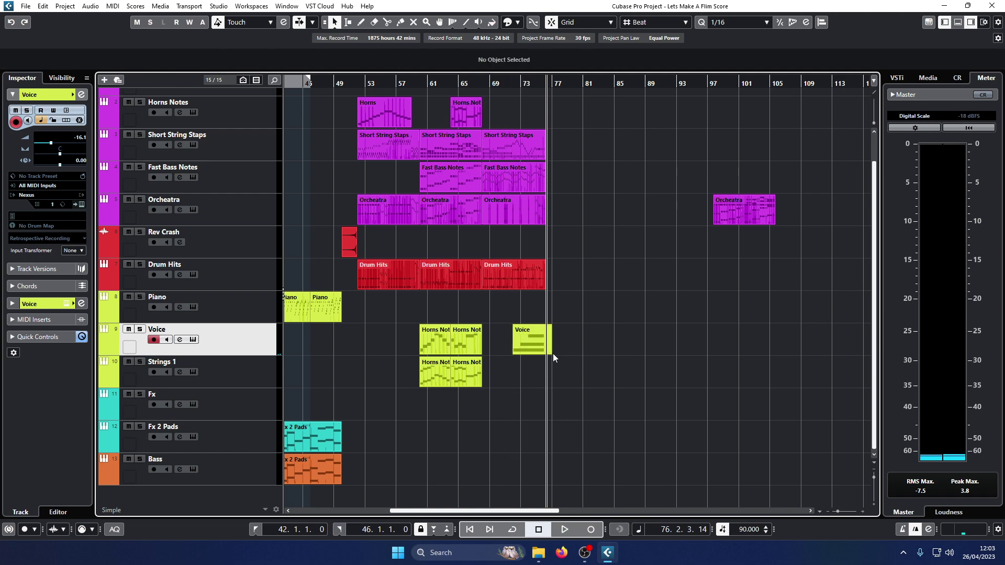
{"action": "scroll", "coordinate": [556, 355], "scroll_direction": "up", "scroll_amount": 3}
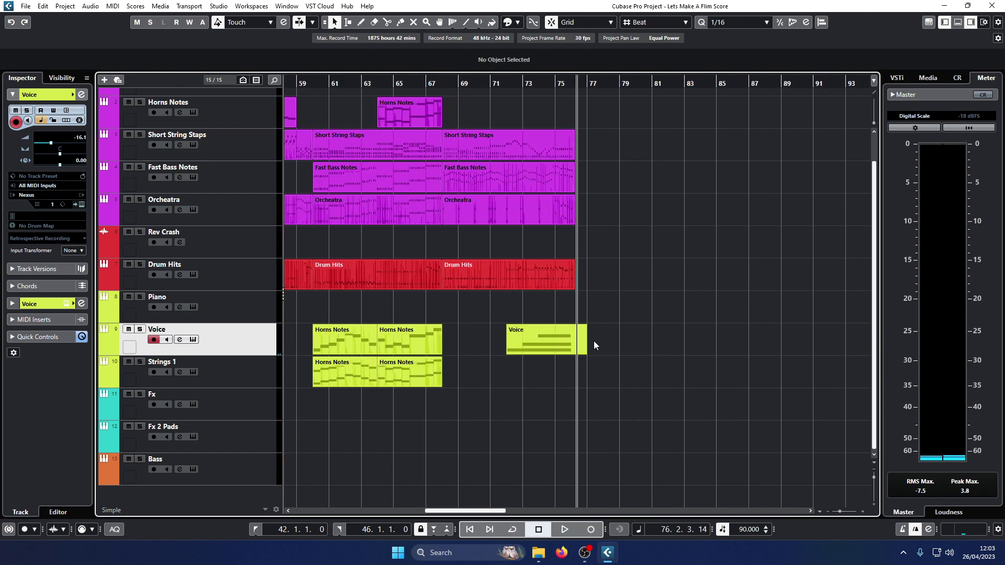